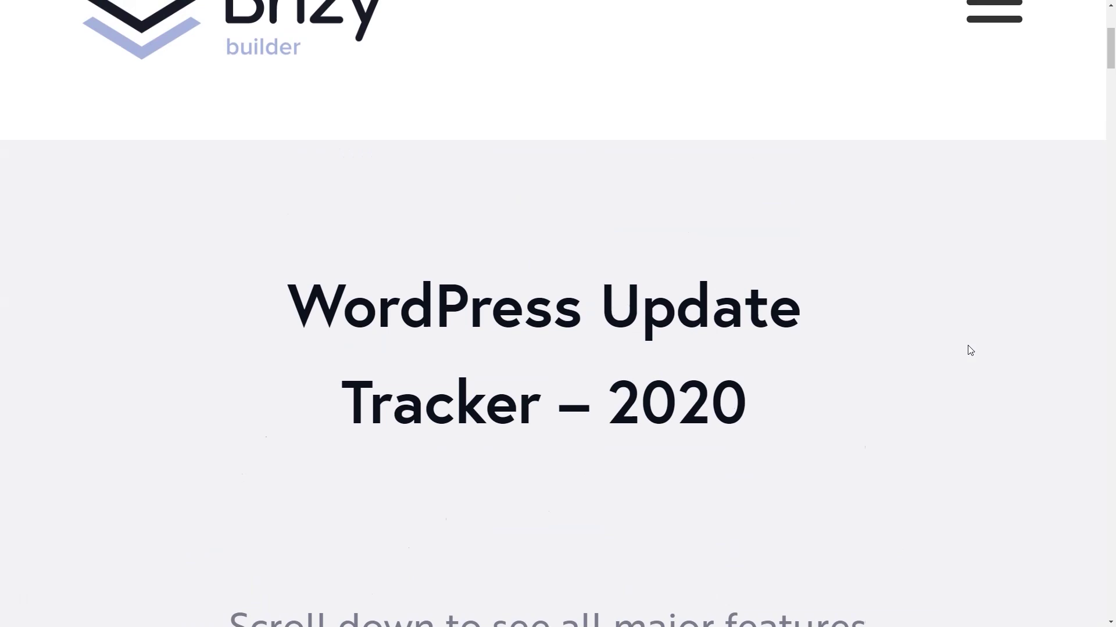
# Scroll down the 2020 WordPress Update Tracker article to the Developer API entry
pyautogui.scroll(-14, 970, 350)
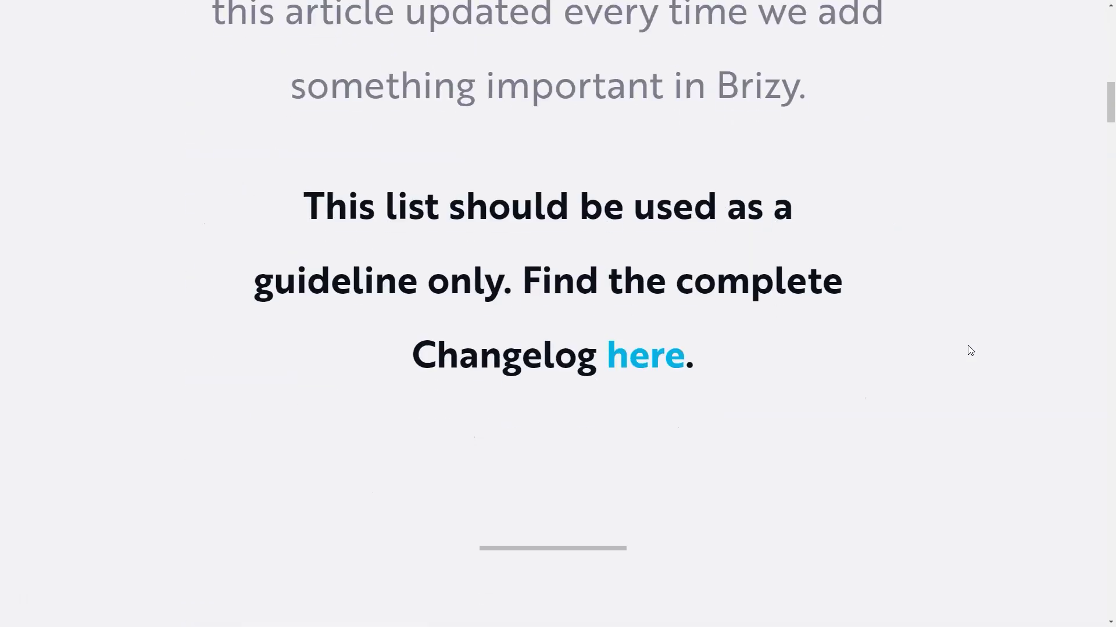
pyautogui.scroll(-7, 970, 350)
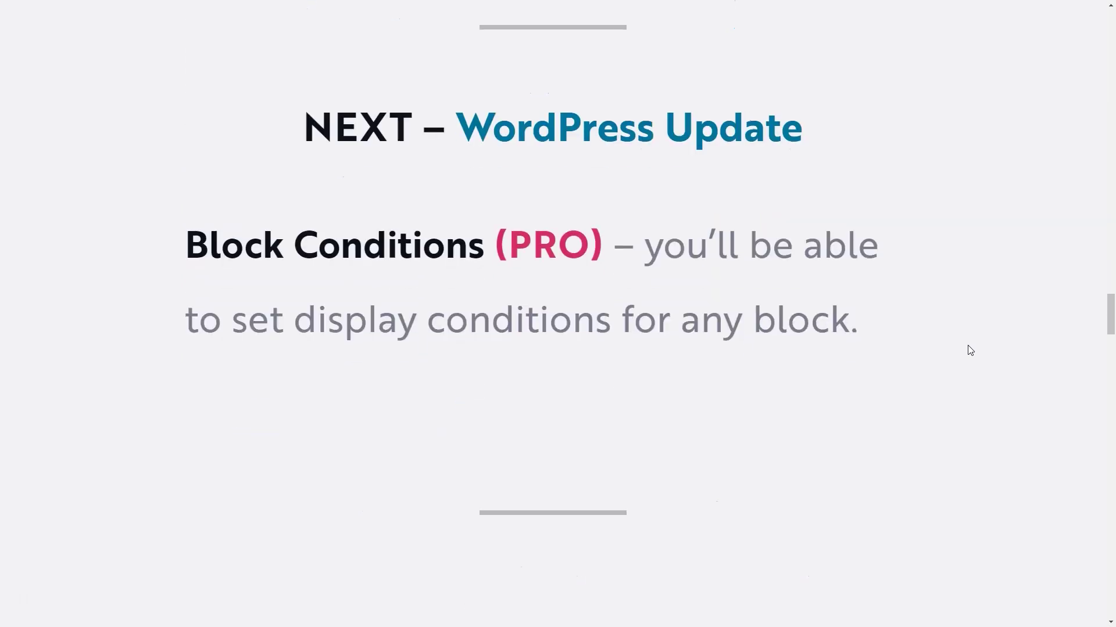
pyautogui.scroll(-10, 970, 350)
pyautogui.scroll(-14, 969, 351)
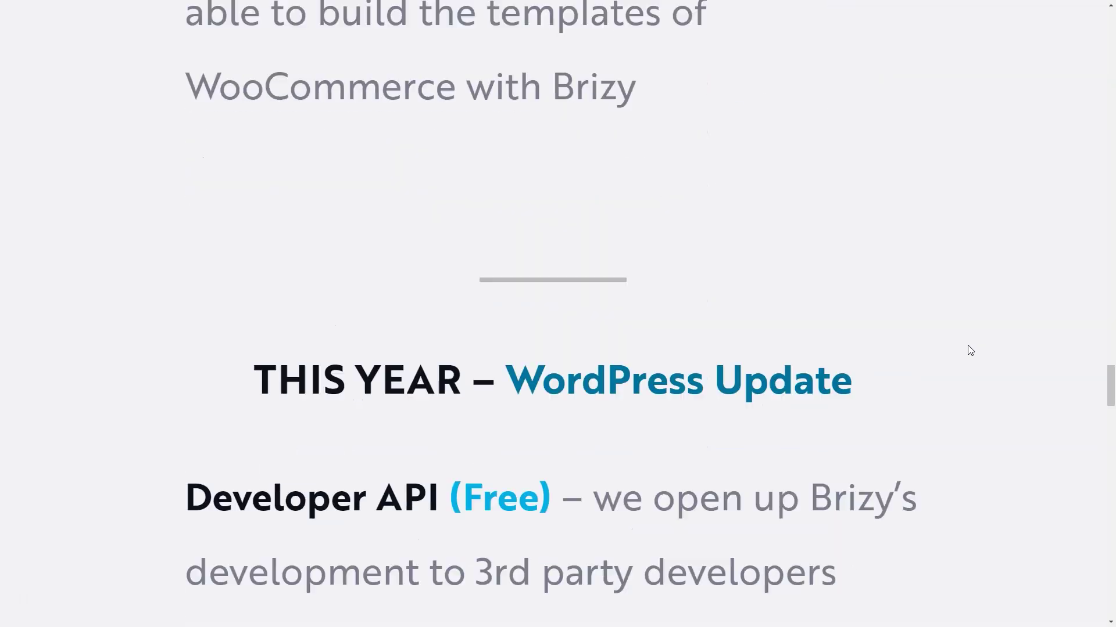
pyautogui.scroll(-12, 969, 351)
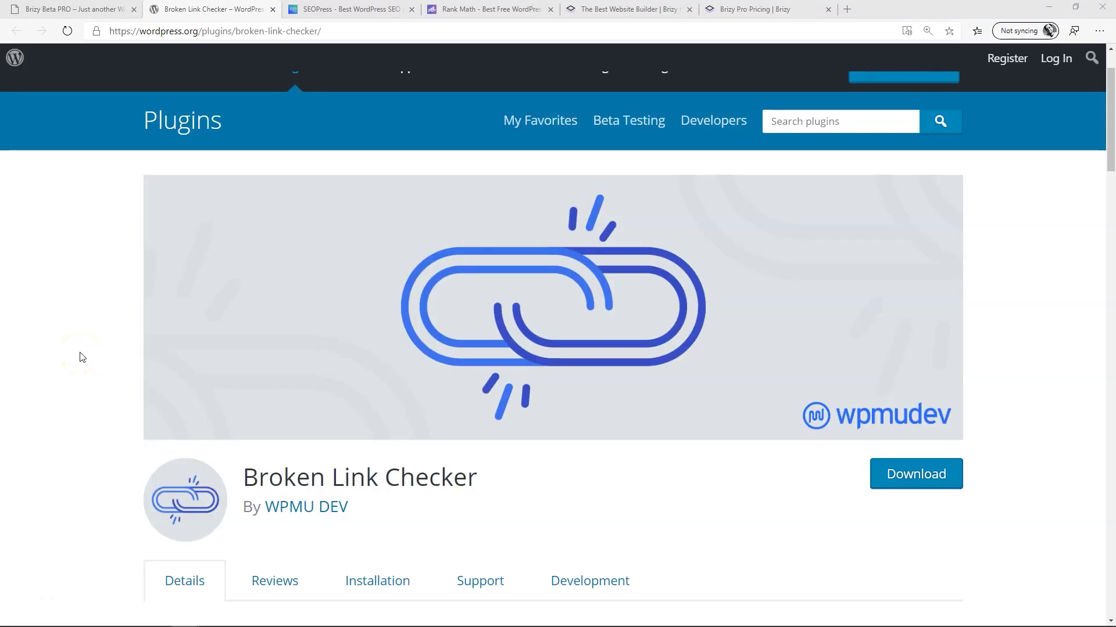
# View the Broken Link Checker page full screen and scroll through the SEOPress and Rank Math pages
pyautogui.click(245, 11)
pyautogui.press('F11')
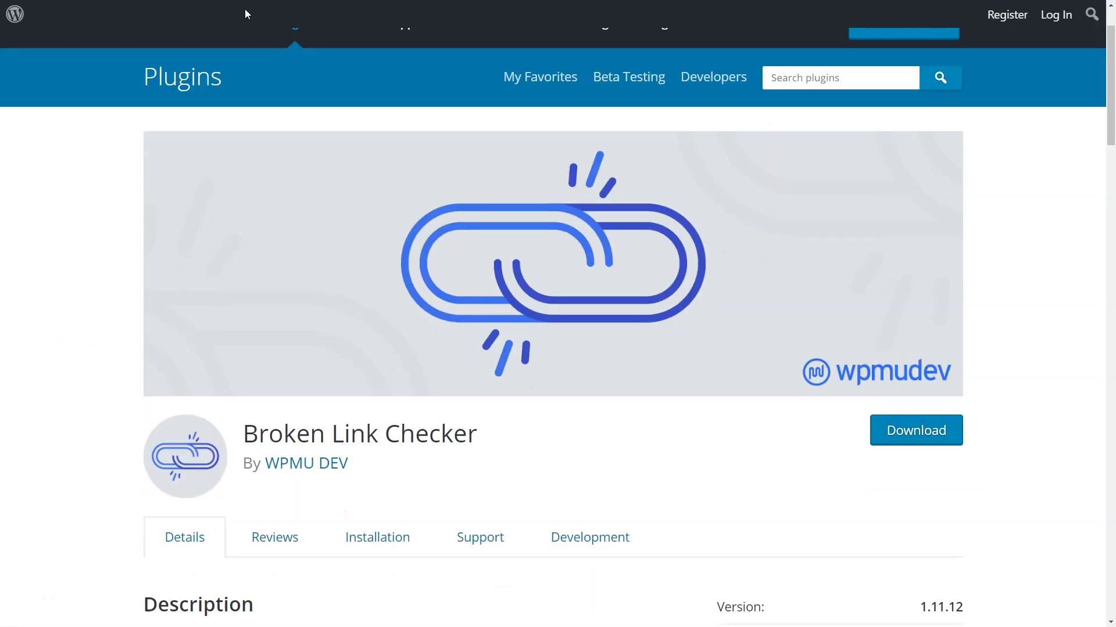
pyautogui.moveTo(1110, 58); pyautogui.dragTo(1111, 37)
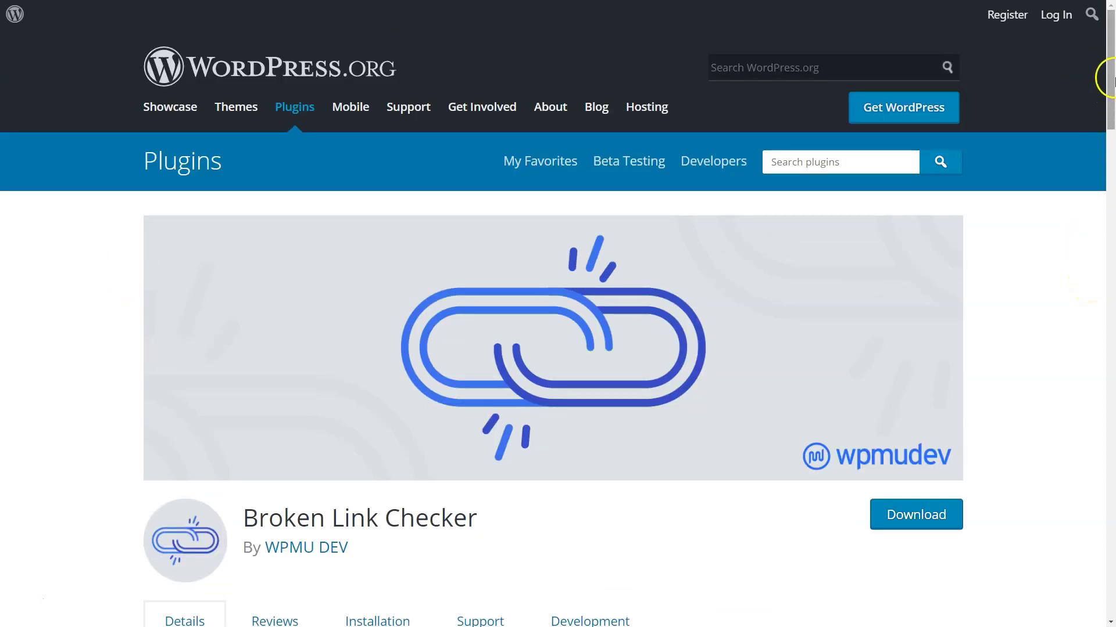
pyautogui.moveTo(1111, 75); pyautogui.dragTo(1108, 468)
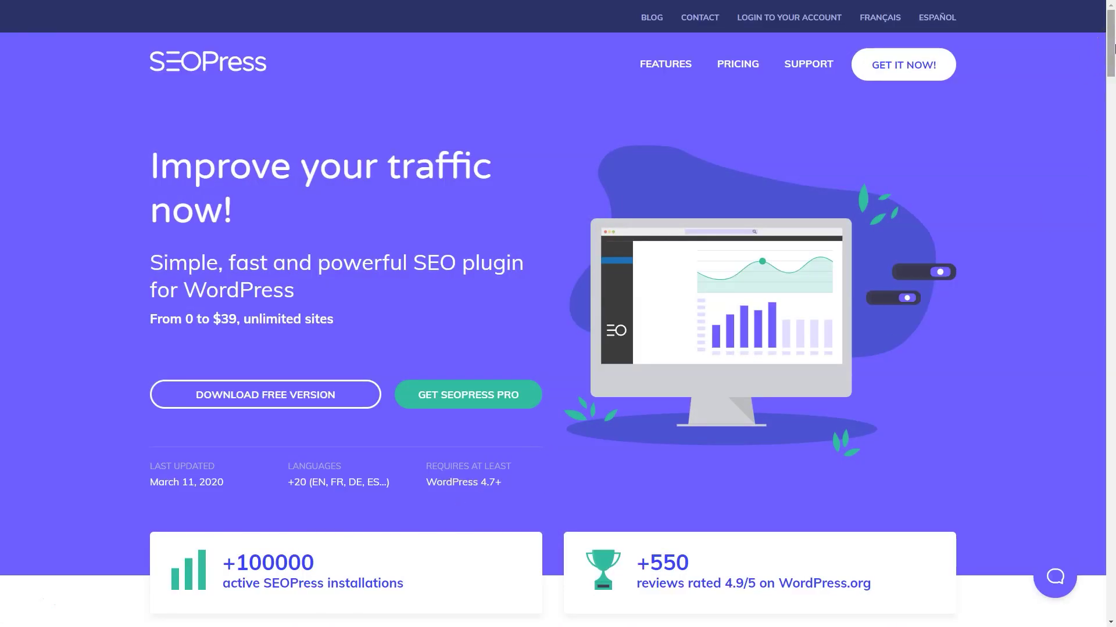
pyautogui.moveTo(1113, 47); pyautogui.dragTo(1112, 154)
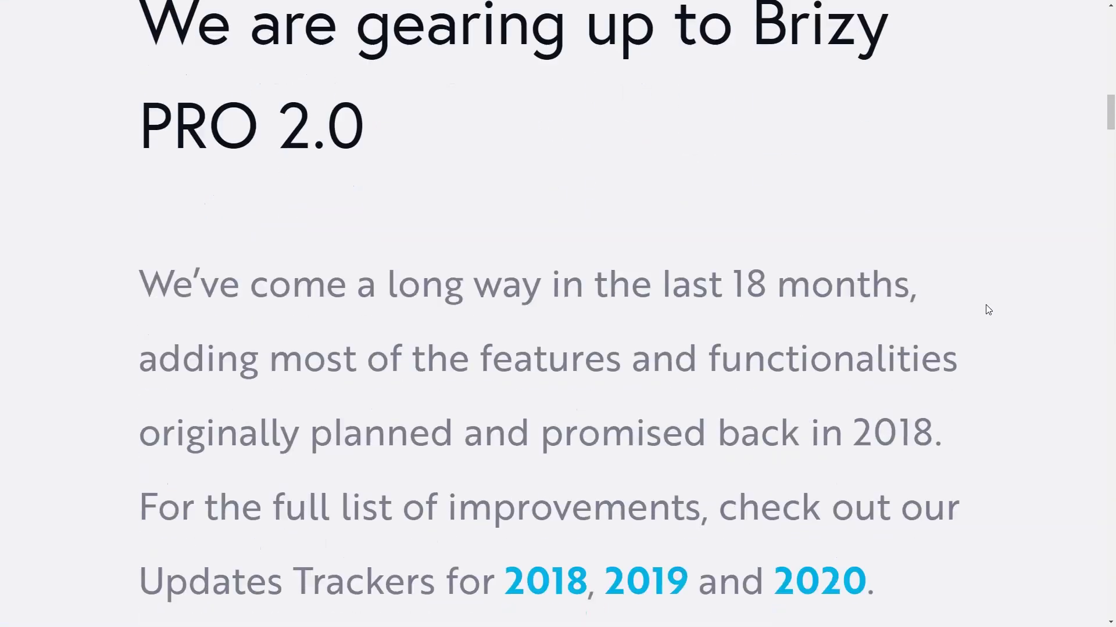
# Scroll through the 'We are gearing up to Brizy PRO 2.0' announcement
pyautogui.scroll(-4, 987, 310)
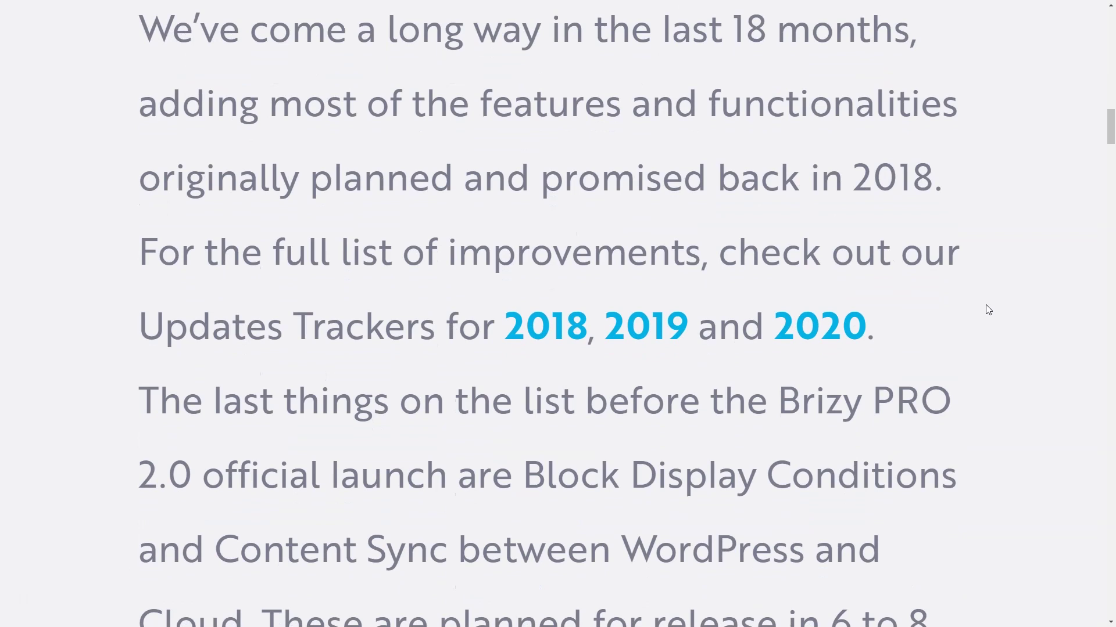
pyautogui.scroll(-10, 988, 309)
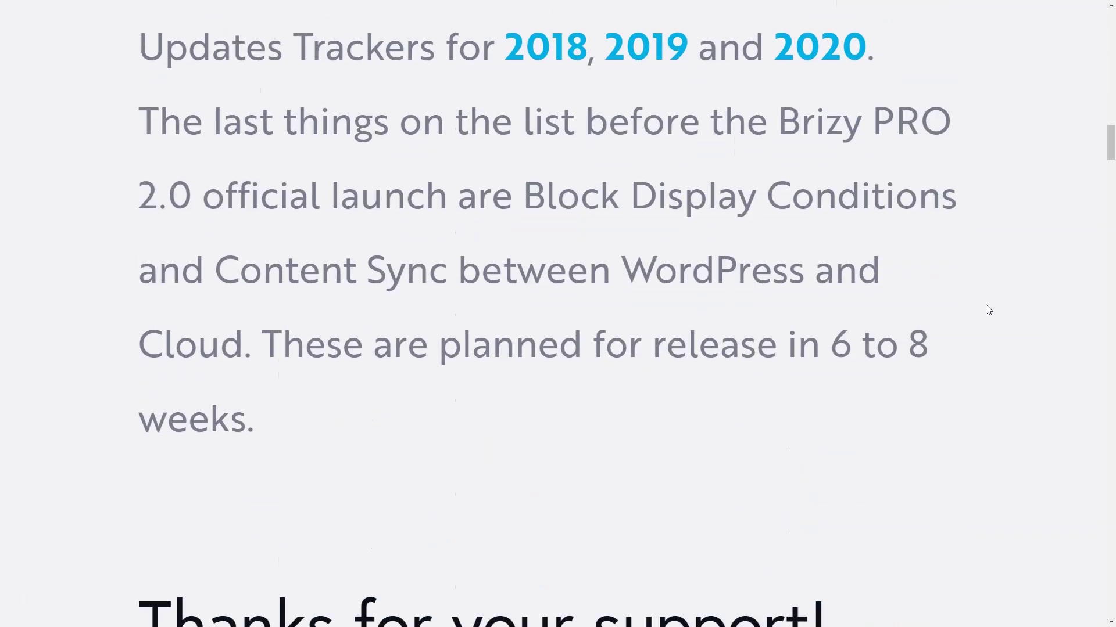
pyautogui.scroll(-5, 988, 310)
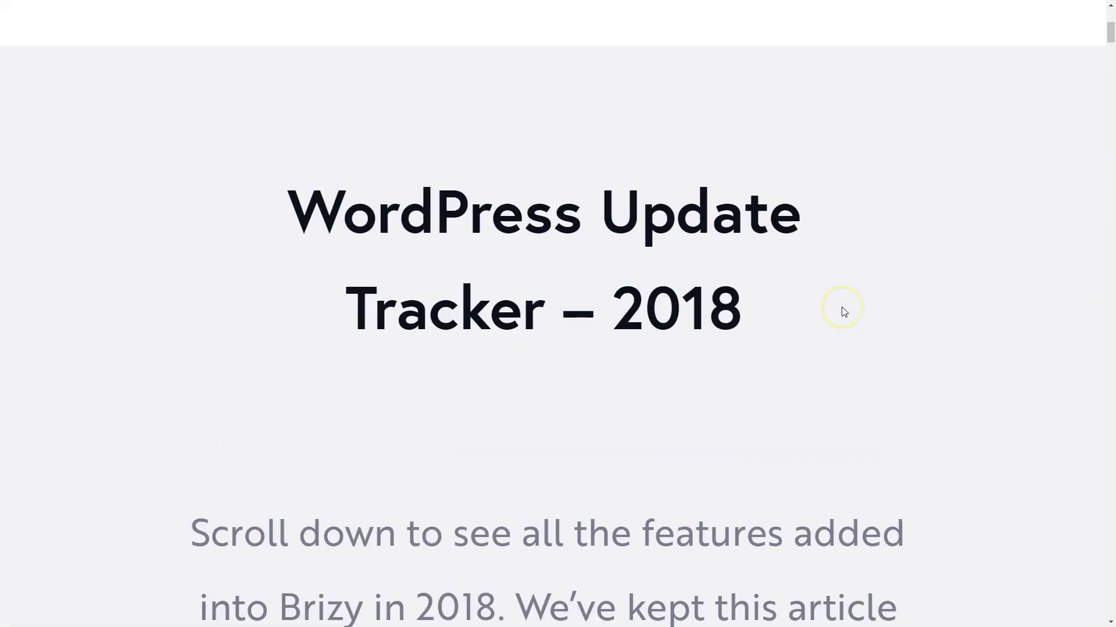
# Browse the 2018 and 2019 update trackers, then bring up Brizy's maintenance mode settings
pyautogui.scroll(-15, 842, 311)
pyautogui.scroll(-20, 963, 342)
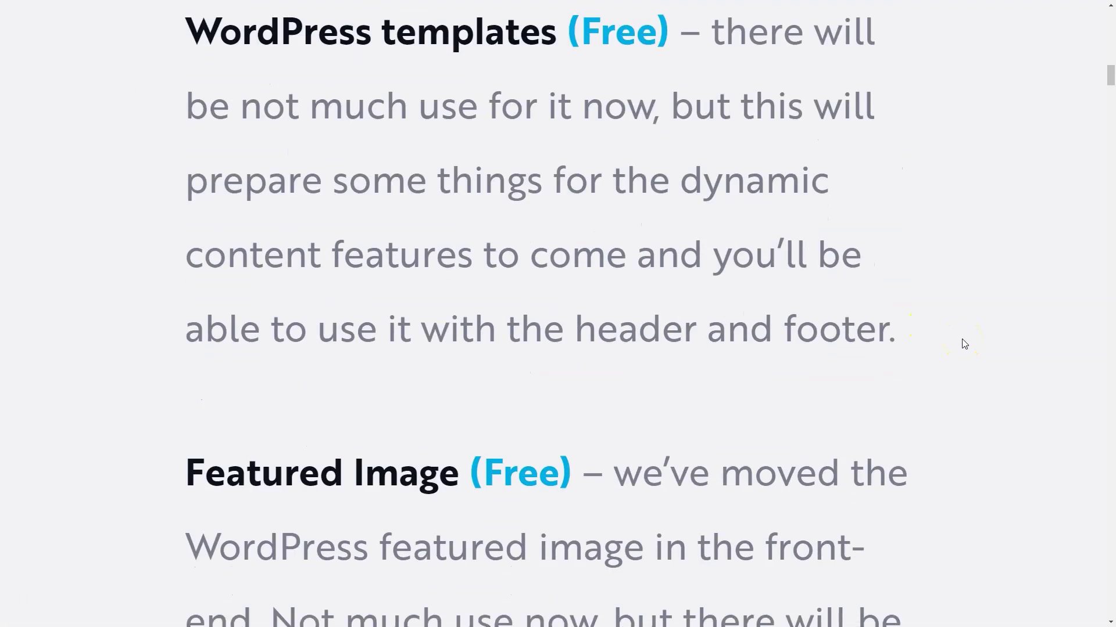
pyautogui.scroll(-20, 964, 345)
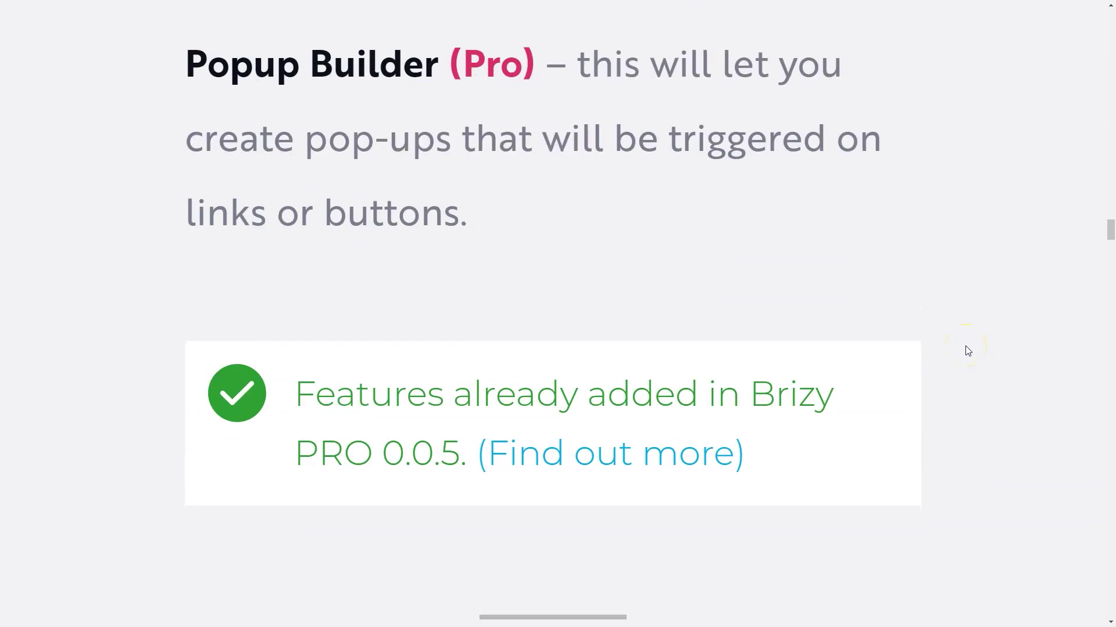
pyautogui.scroll(-20, 967, 348)
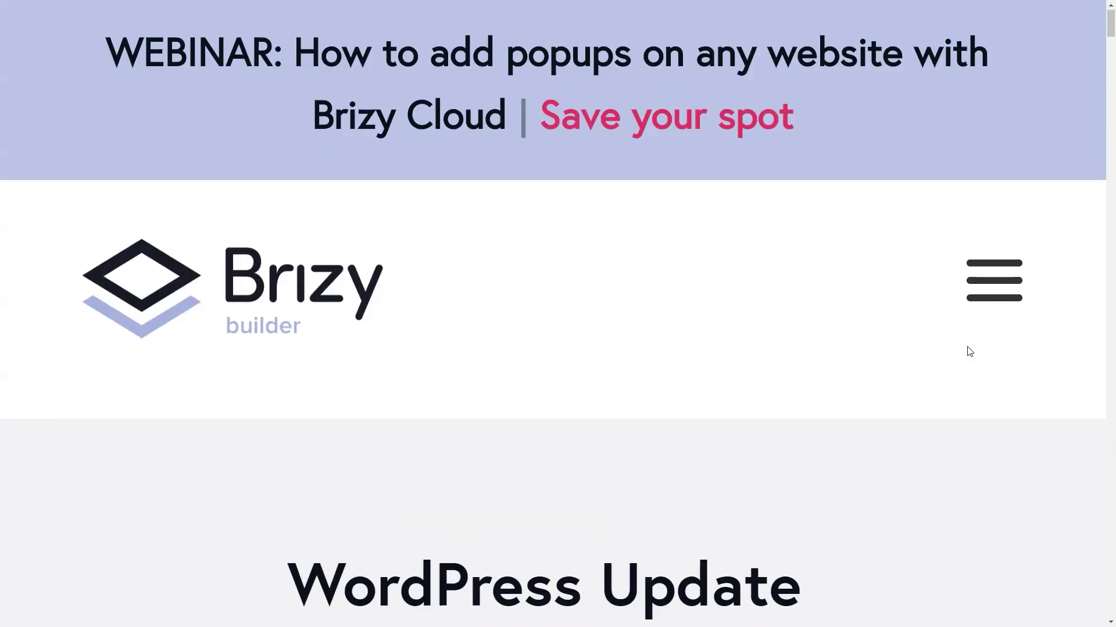
pyautogui.scroll(-5, 969, 351)
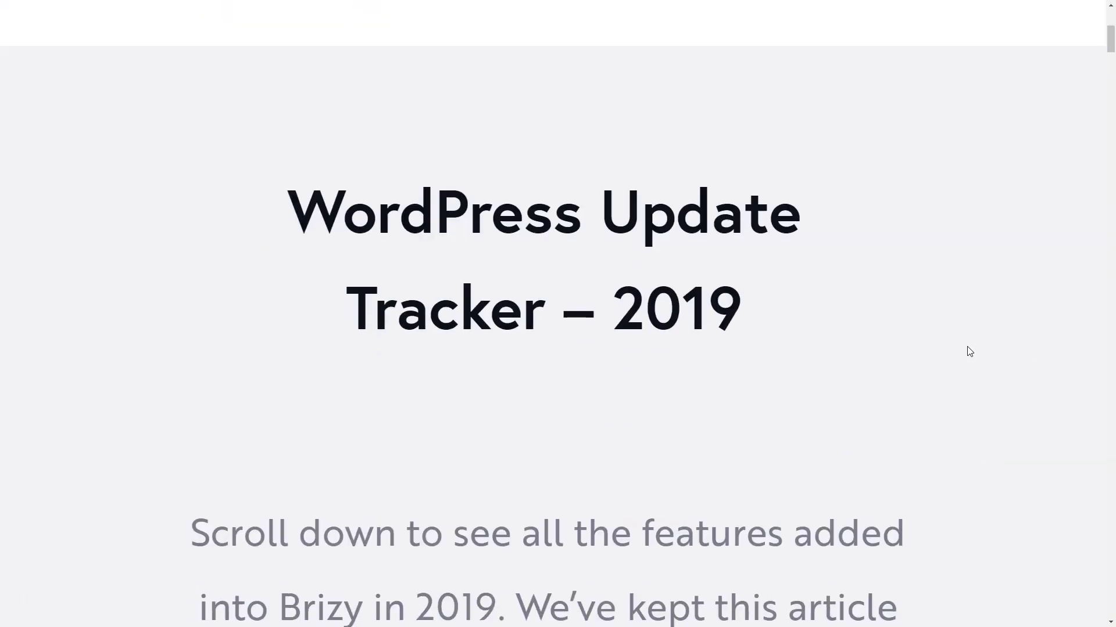
pyautogui.scroll(-12, 969, 352)
pyautogui.scroll(-15, 967, 348)
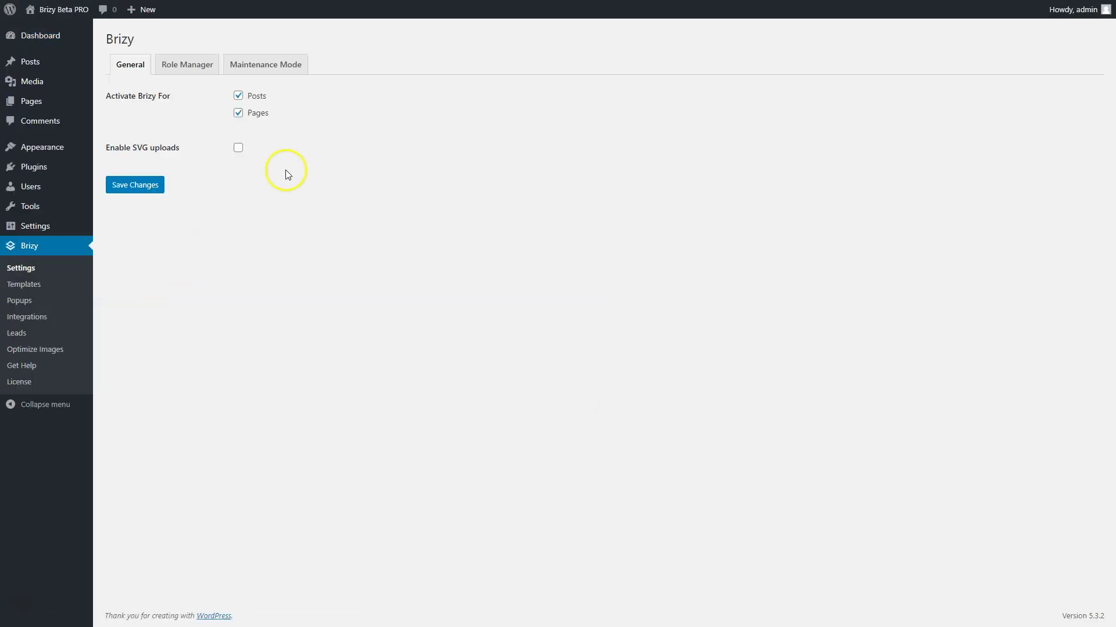
pyautogui.click(275, 65)
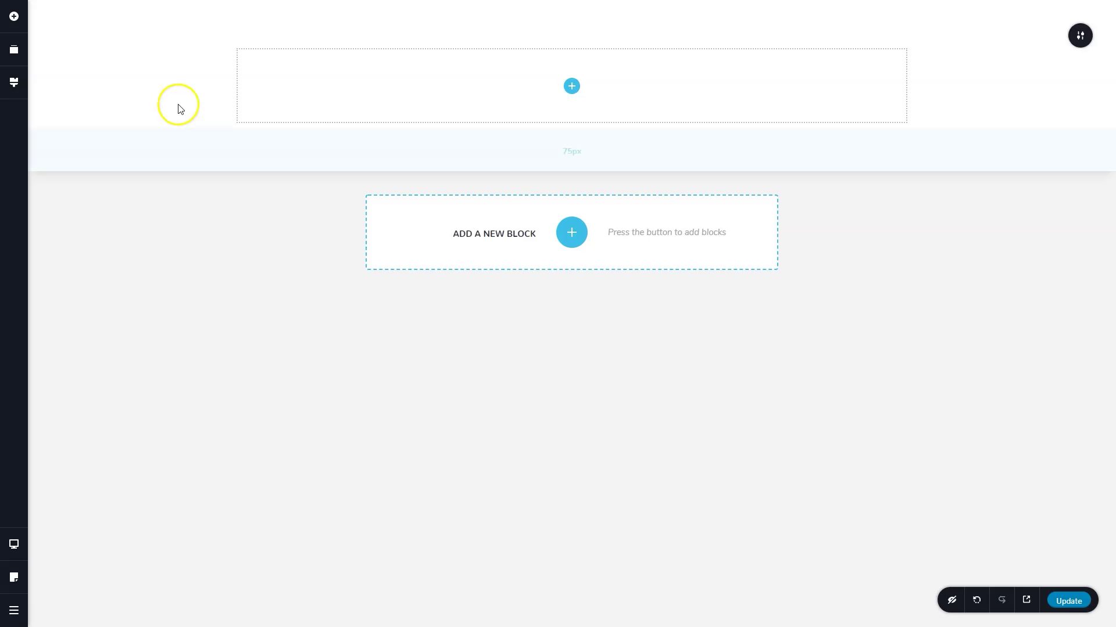
# Add a centred, bold, enlarged 'Coming Soon!' text heading to the header block
pyautogui.moveTo(70, 116); pyautogui.dragTo(572, 87)
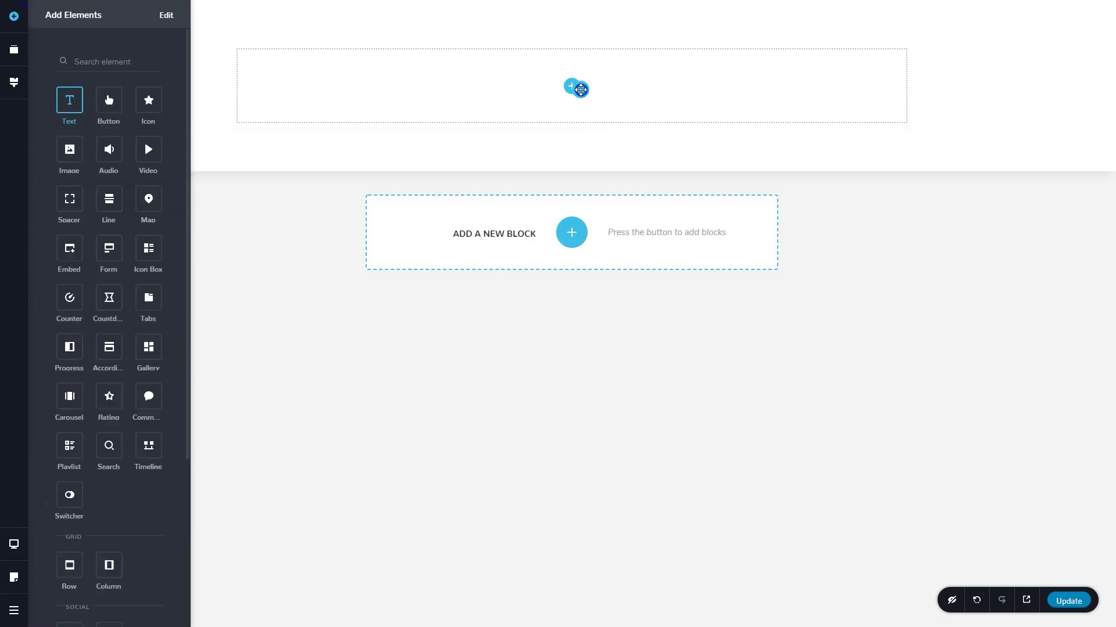
pyautogui.tripleClick(536, 57)
pyautogui.write('Coming soon!')
pyautogui.click(510, 86)
pyautogui.click(462, 86)
pyautogui.click(502, 177)
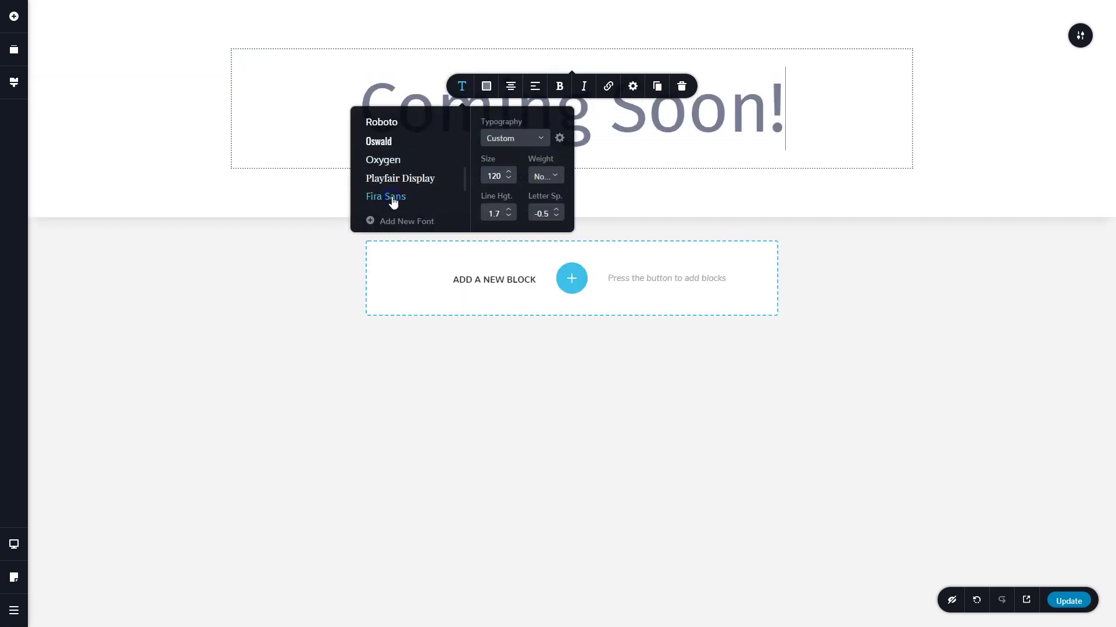
pyautogui.click(547, 176)
pyautogui.click(548, 250)
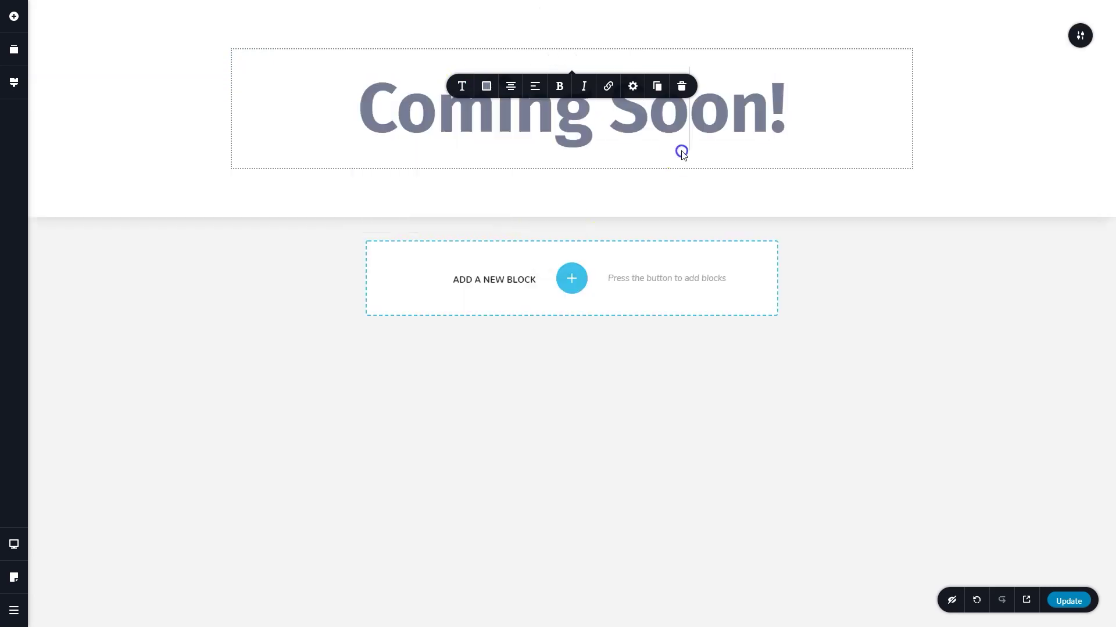
# Place a countdown timer under the heading and make it narrower
pyautogui.click(14, 16)
pyautogui.moveTo(109, 298); pyautogui.dragTo(407, 172)
pyautogui.click(510, 246)
pyautogui.click(505, 285)
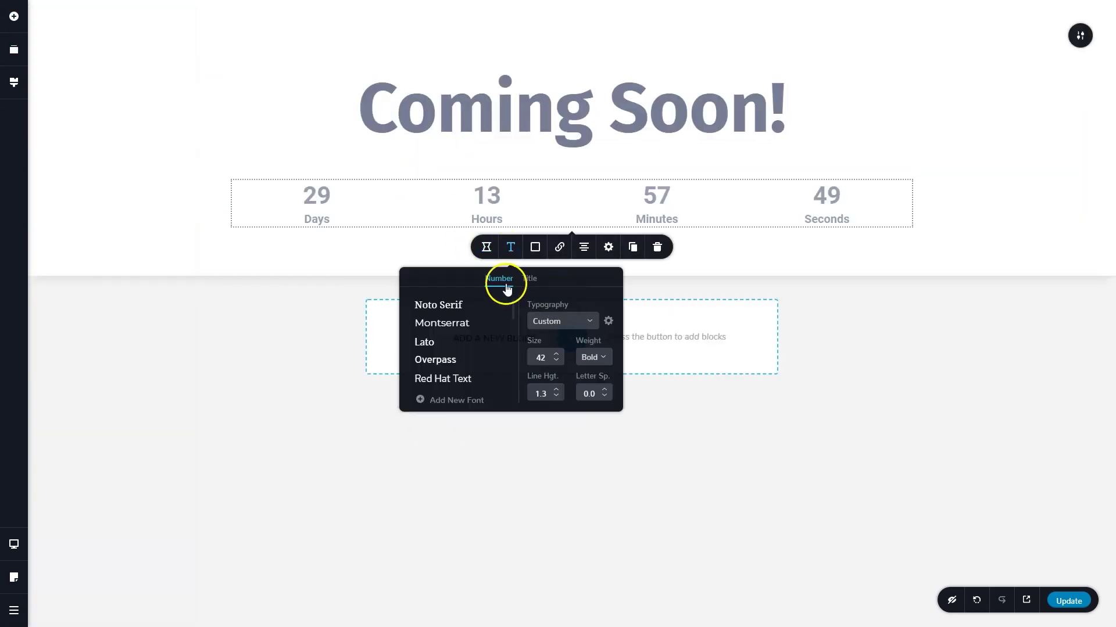
pyautogui.moveTo(236, 212); pyautogui.dragTo(329, 219)
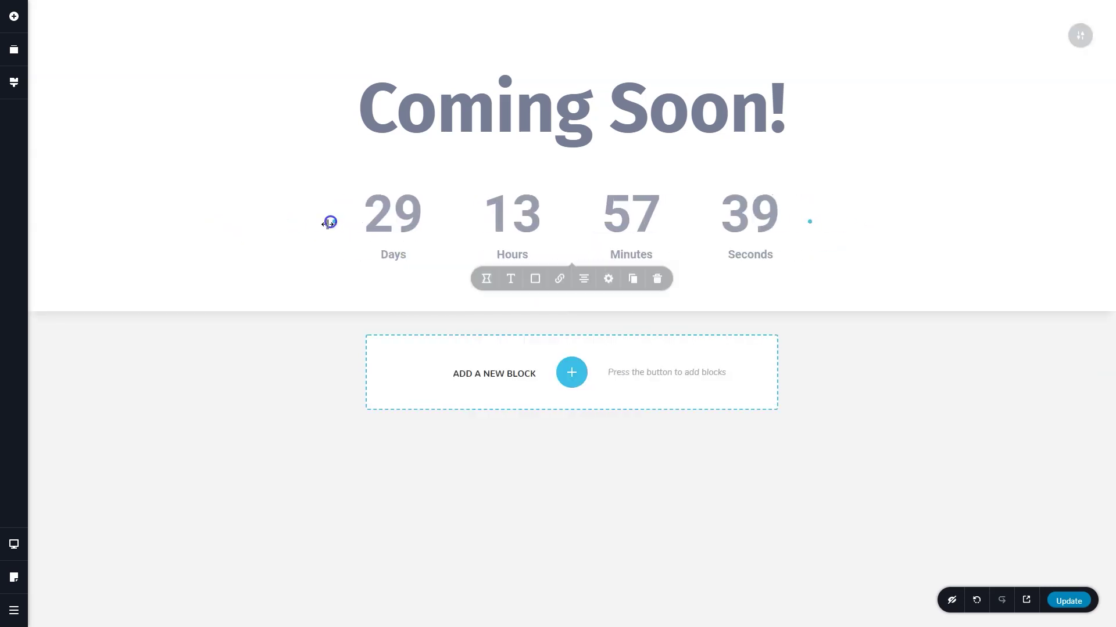
# Set the section height to full screen and save the page
pyautogui.click(1026, 36)
pyautogui.click(1054, 117)
pyautogui.click(1046, 157)
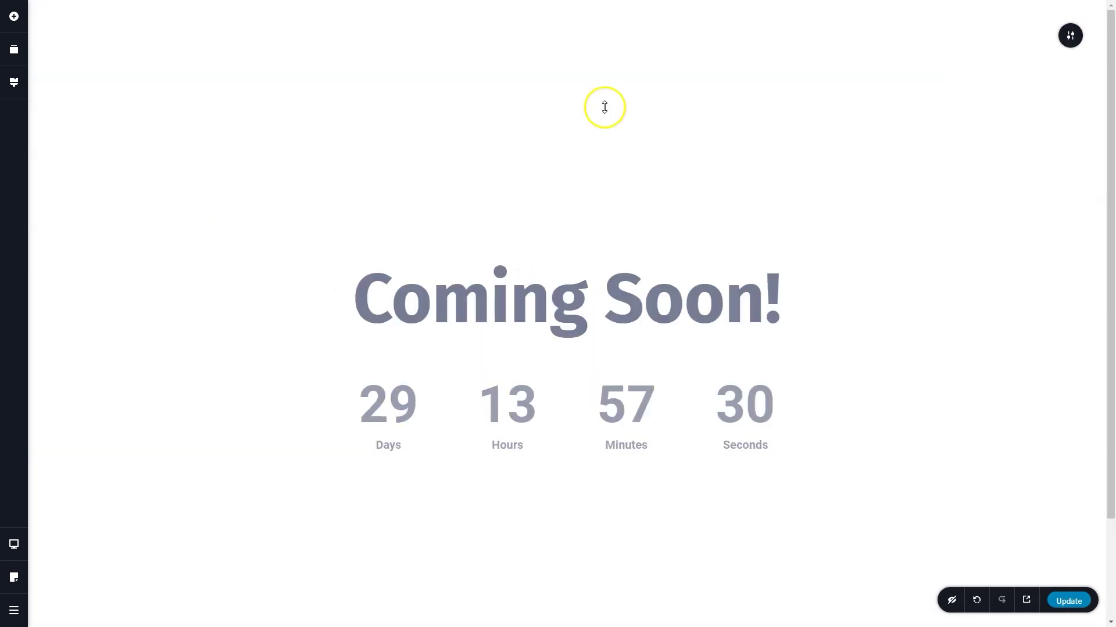
pyautogui.scroll(-1, 643, 55)
pyautogui.click(1068, 601)
# Return to the WordPress dashboard and choose Coming Soon as Brizy's maintenance mode page
pyautogui.click(14, 610)
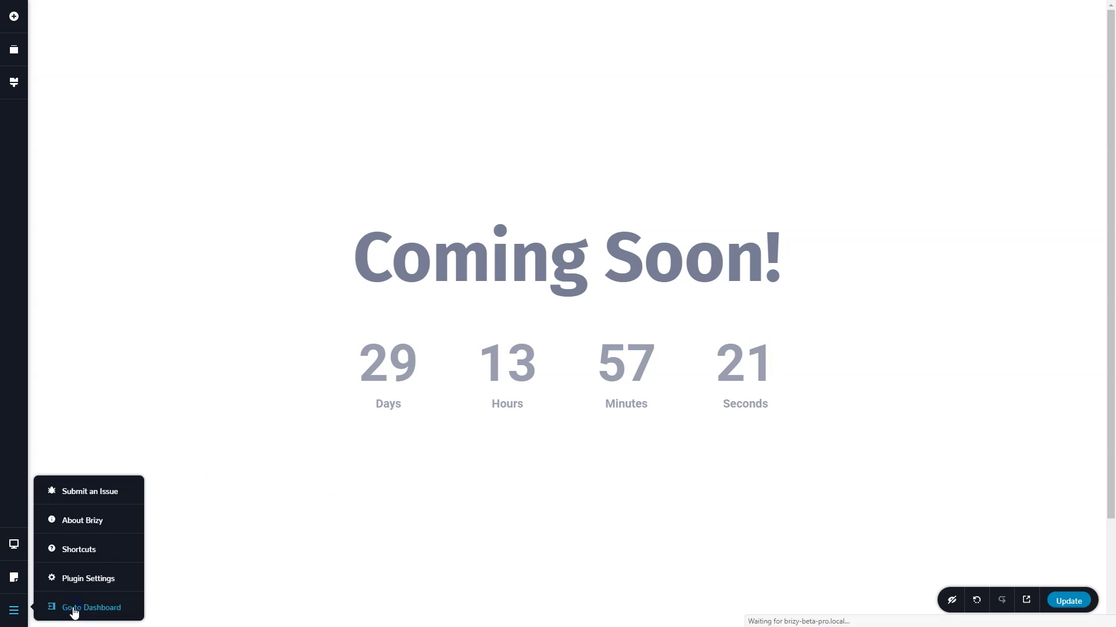
pyautogui.click(75, 605)
pyautogui.click(259, 65)
pyautogui.click(259, 168)
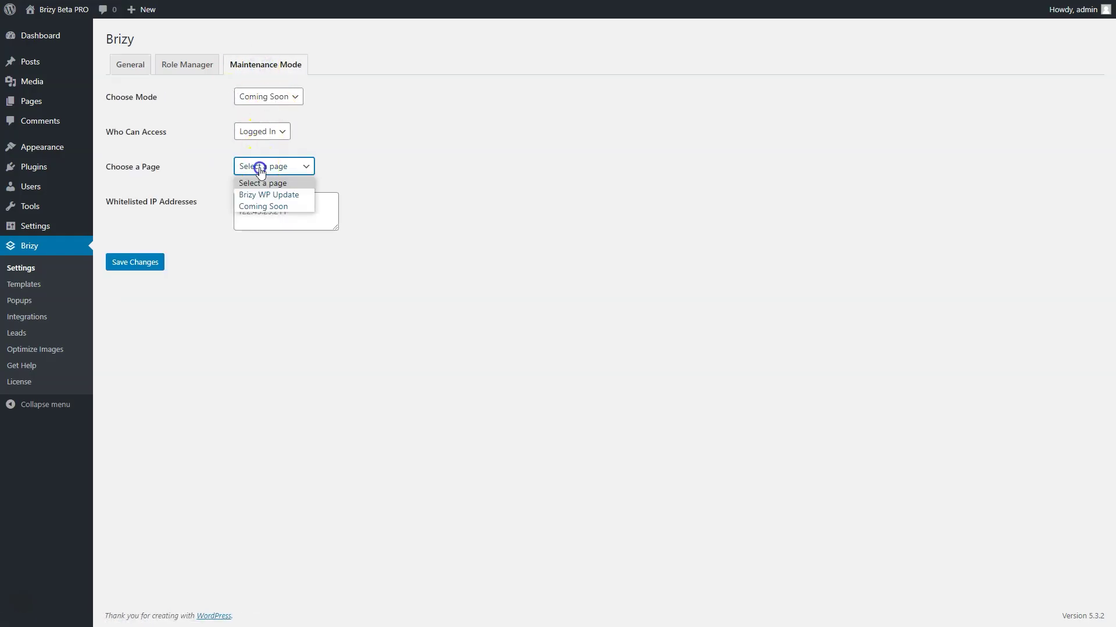
pyautogui.click(262, 205)
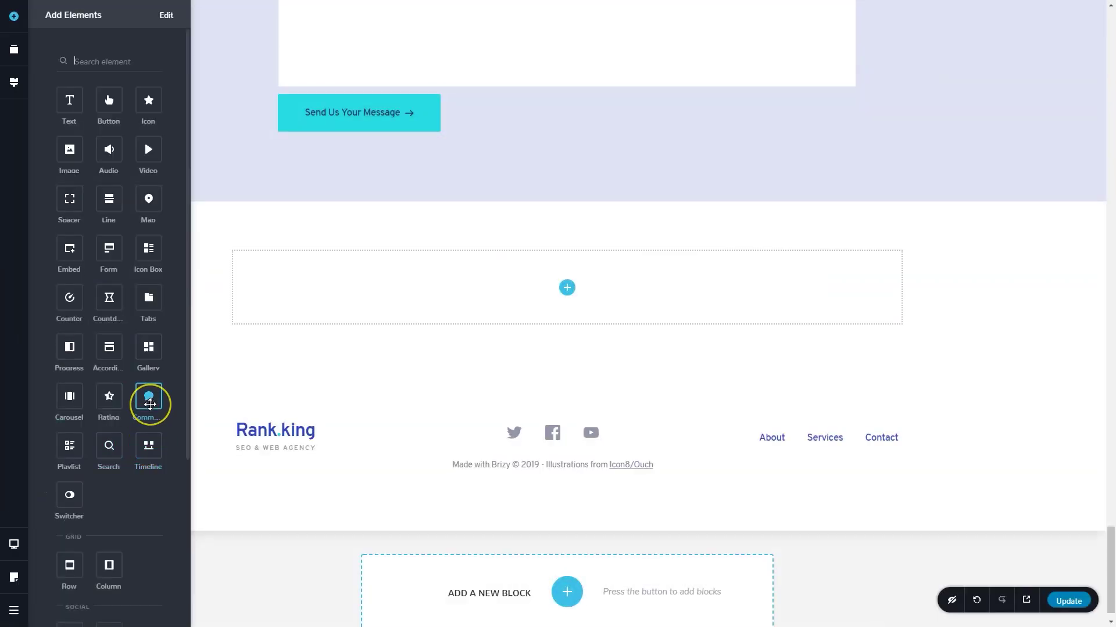
# Add a comments element, try the Disqus provider, then switch back to WordPress comments
pyautogui.moveTo(149, 401); pyautogui.dragTo(565, 290)
pyautogui.click(493, 273)
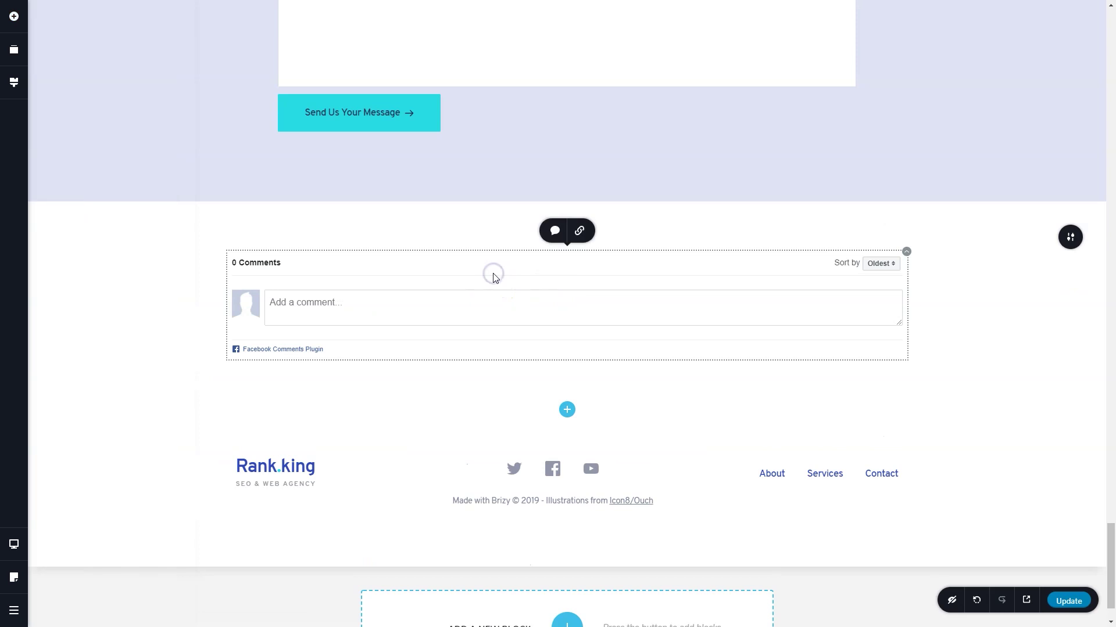
pyautogui.click(554, 231)
pyautogui.click(586, 165)
pyautogui.click(573, 199)
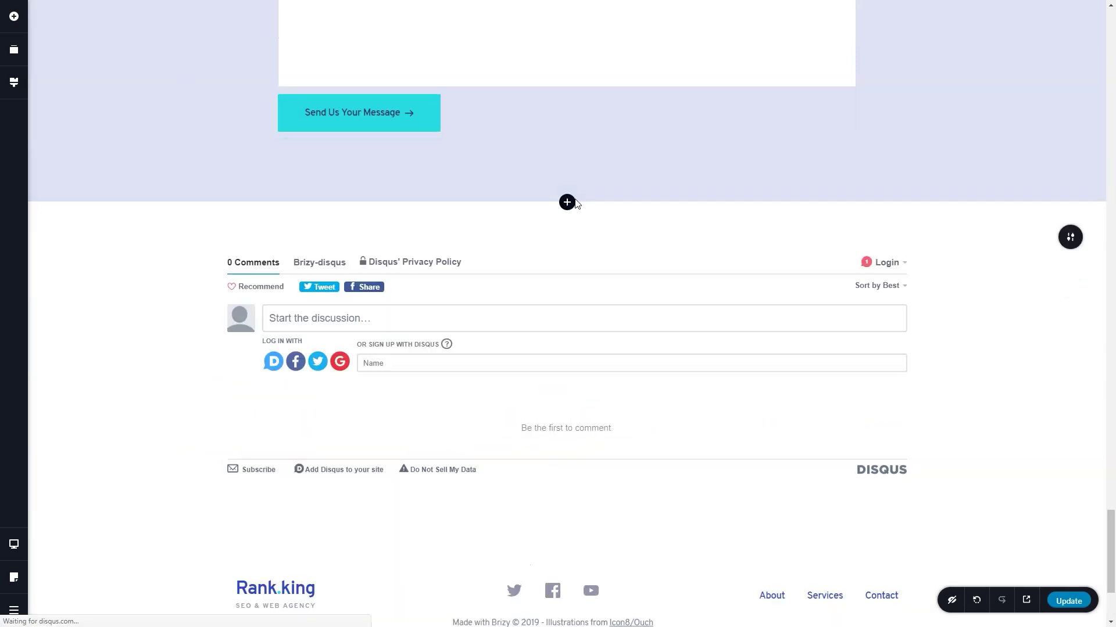
pyautogui.click(519, 303)
pyautogui.click(557, 230)
pyautogui.click(586, 165)
pyautogui.click(573, 218)
# Try comment skins 2 and 3, settle on Skin 4, and resize the commenter avatars
pyautogui.scroll(-2, 573, 219)
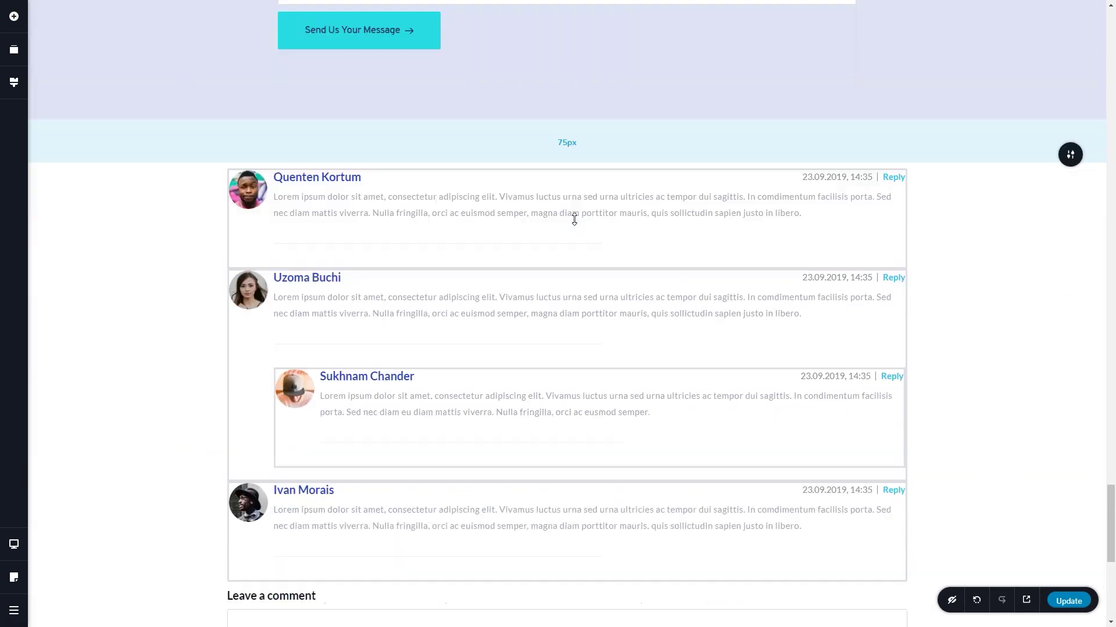
pyautogui.scroll(-4, 480, 189)
pyautogui.scroll(10, 413, 209)
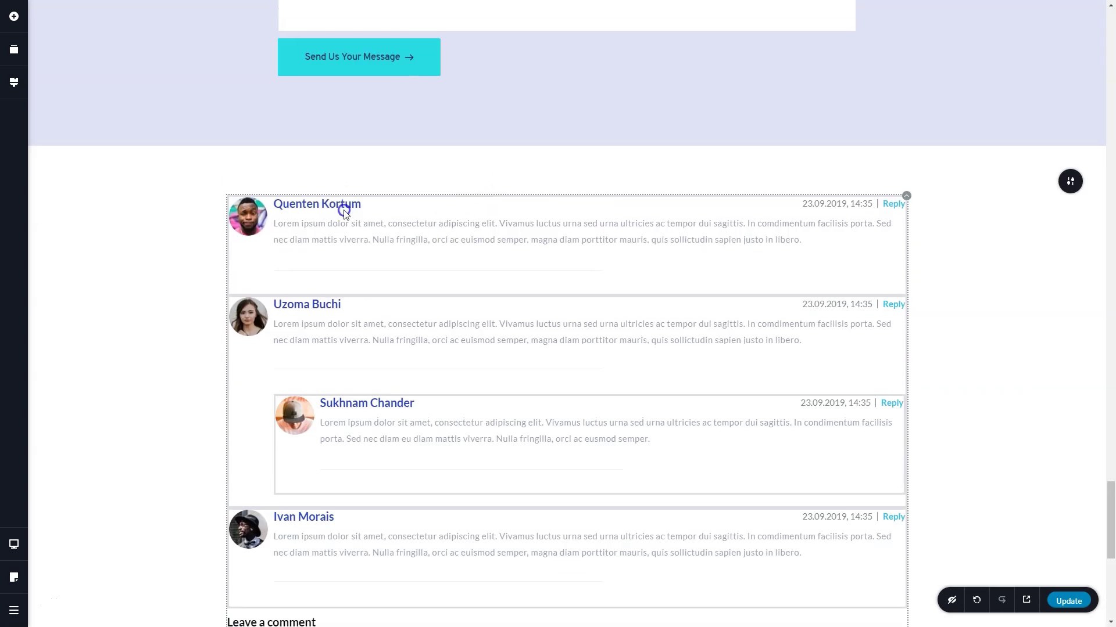
pyautogui.click(307, 497)
pyautogui.scroll(-3, 418, 378)
pyautogui.click(530, 268)
pyautogui.click(548, 213)
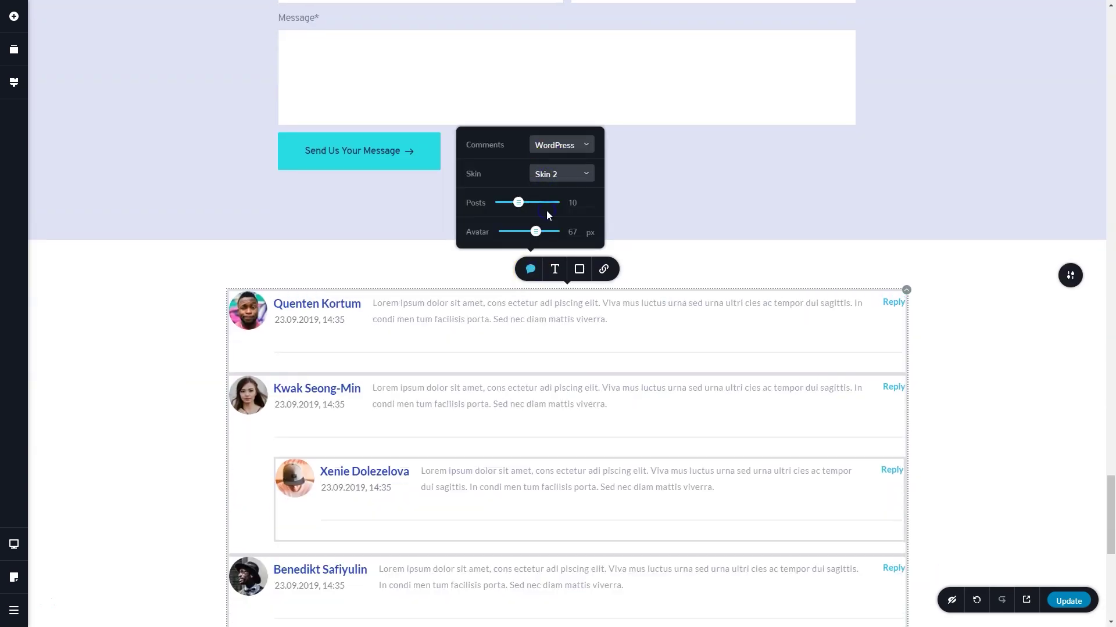
pyautogui.click(556, 180)
pyautogui.click(549, 225)
pyautogui.click(553, 178)
pyautogui.click(541, 250)
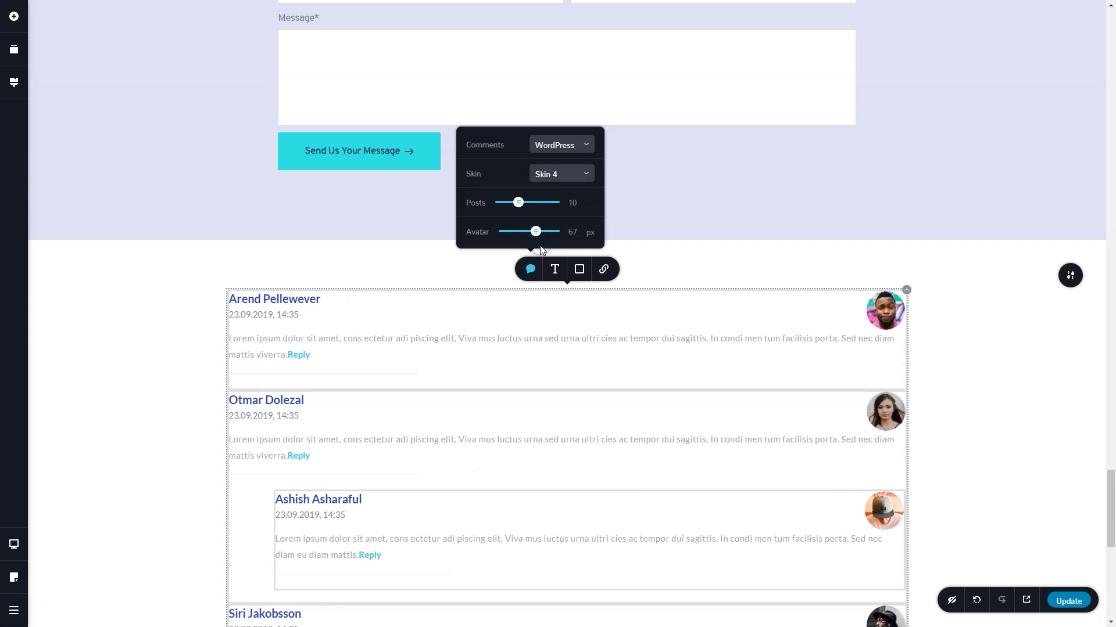
pyautogui.moveTo(535, 231)
pyautogui.mouseDown()
pyautogui.moveTo(563, 232)
pyautogui.moveTo(537, 231)
pyautogui.mouseUp()
pyautogui.click(904, 287)
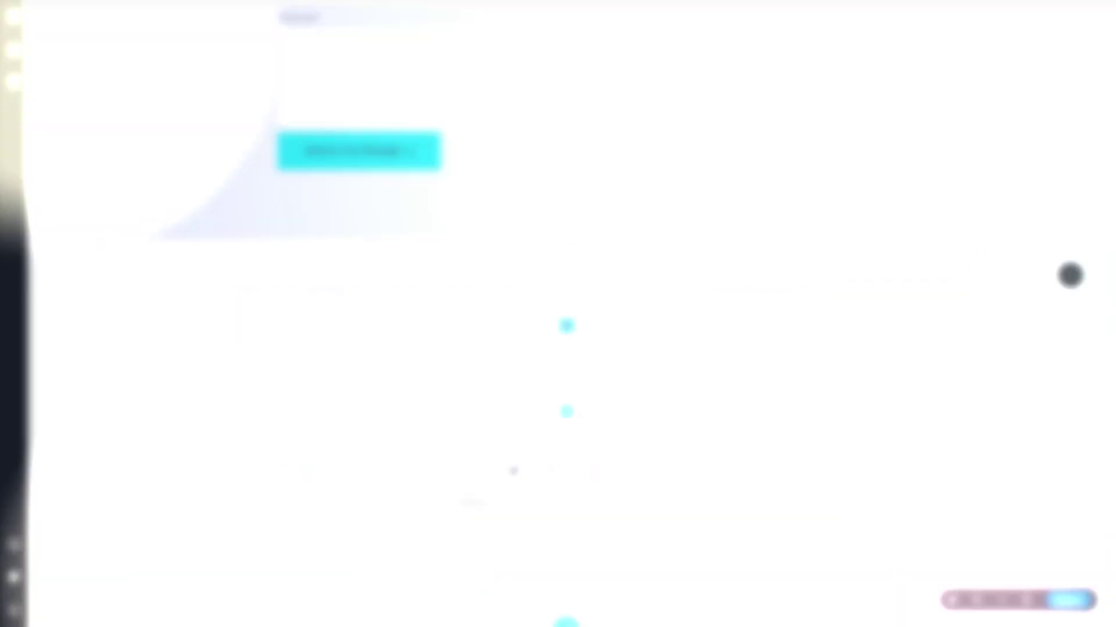
# Add a switcher, move the Rank.king logo into Tab 1 and delete its star icon
pyautogui.moveTo(69, 495); pyautogui.dragTo(473, 352)
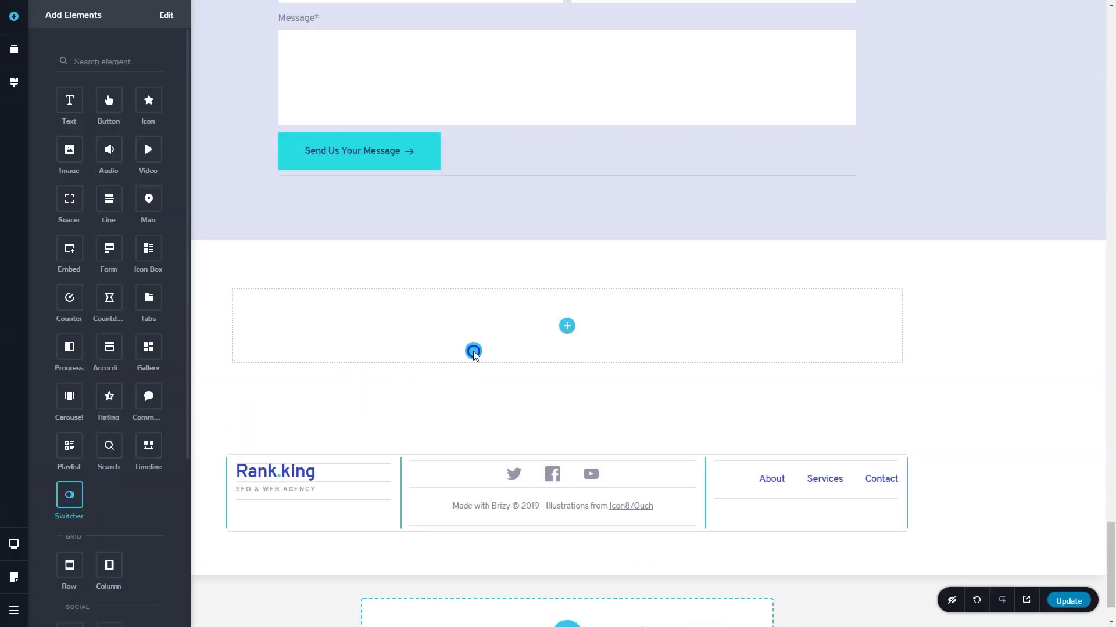
pyautogui.moveTo(574, 329); pyautogui.dragTo(575, 332)
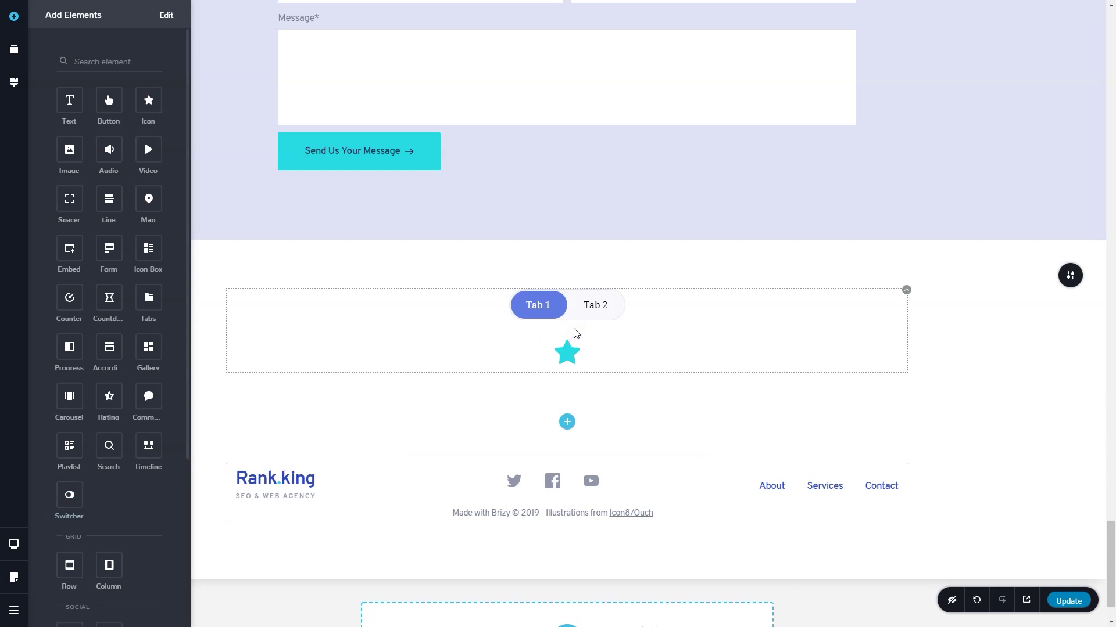
pyautogui.click(565, 360)
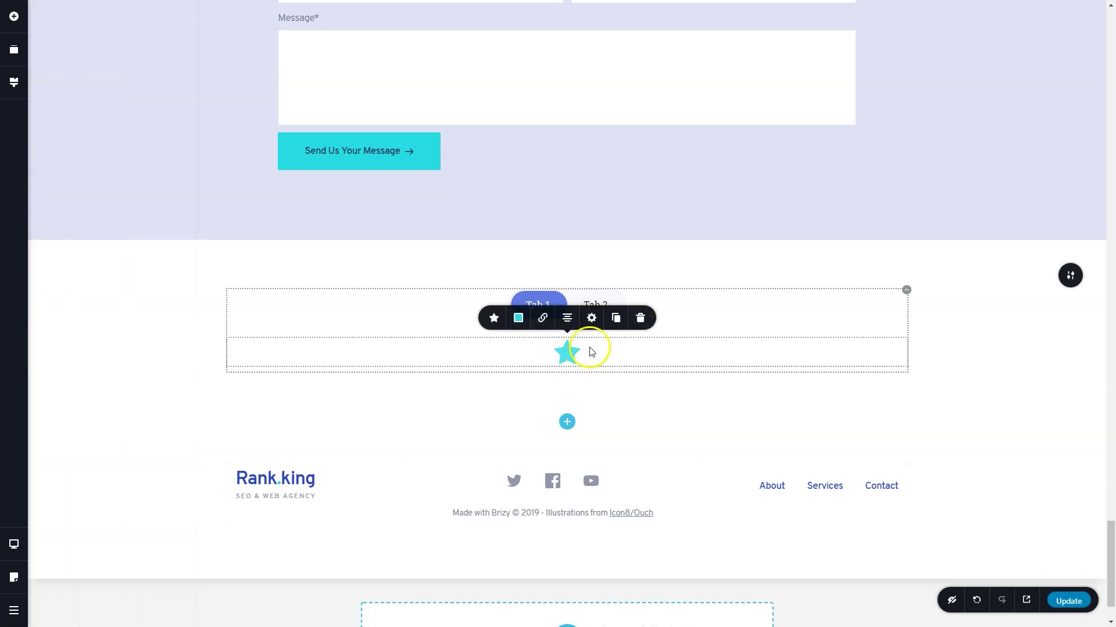
pyautogui.moveTo(400, 468); pyautogui.dragTo(574, 362)
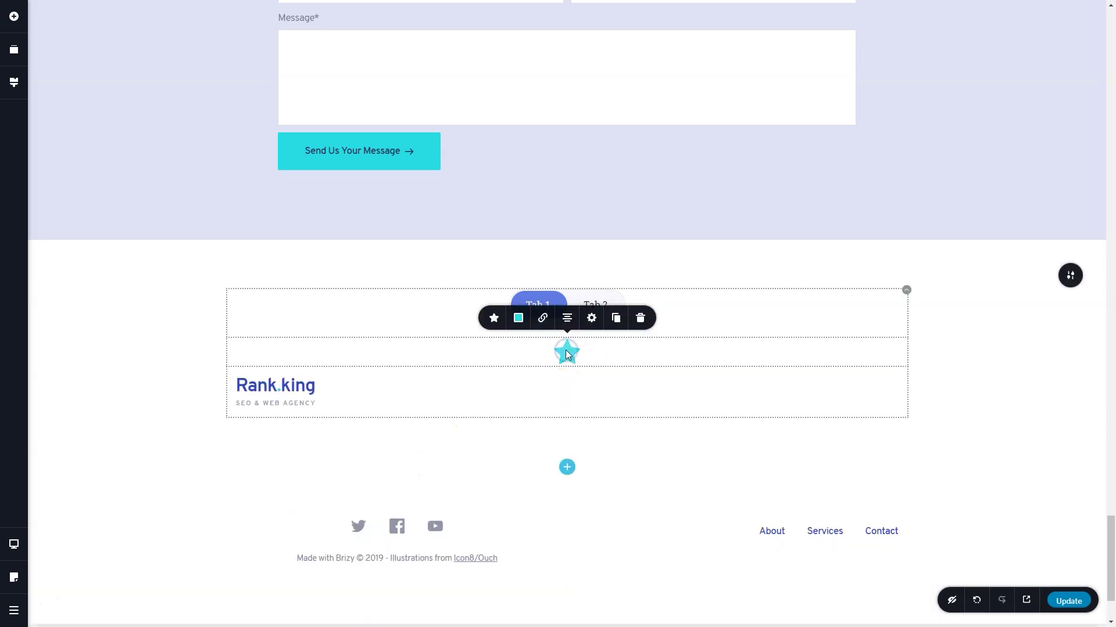
pyautogui.press('Delete')
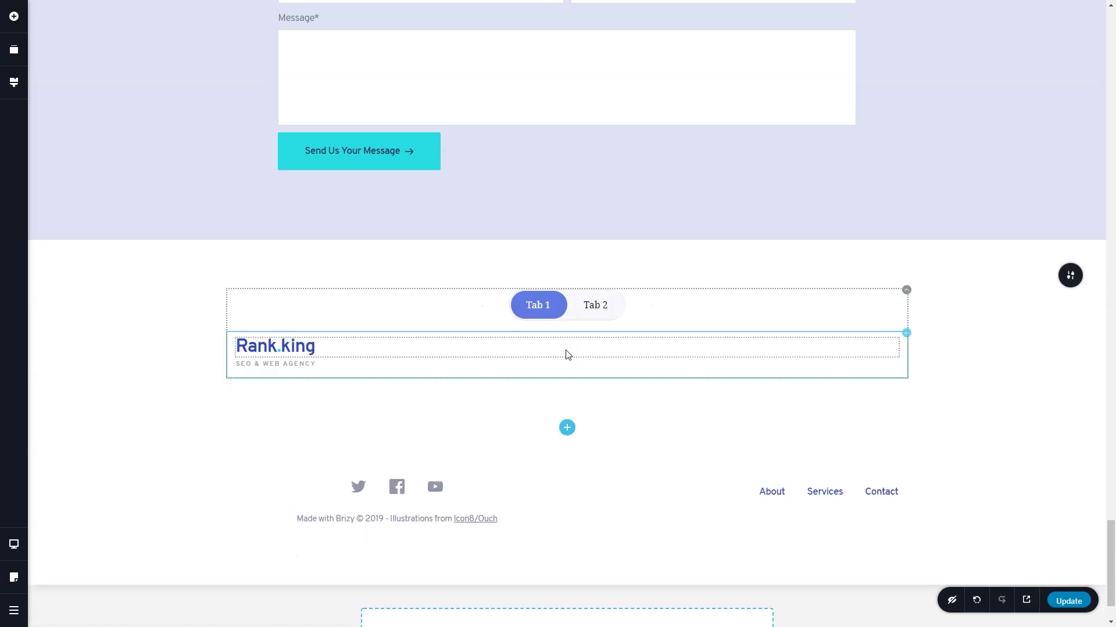
# Move the footer social icons and credits into Tab 2, checking both tabs
pyautogui.click(587, 306)
pyautogui.moveTo(569, 477); pyautogui.dragTo(590, 376)
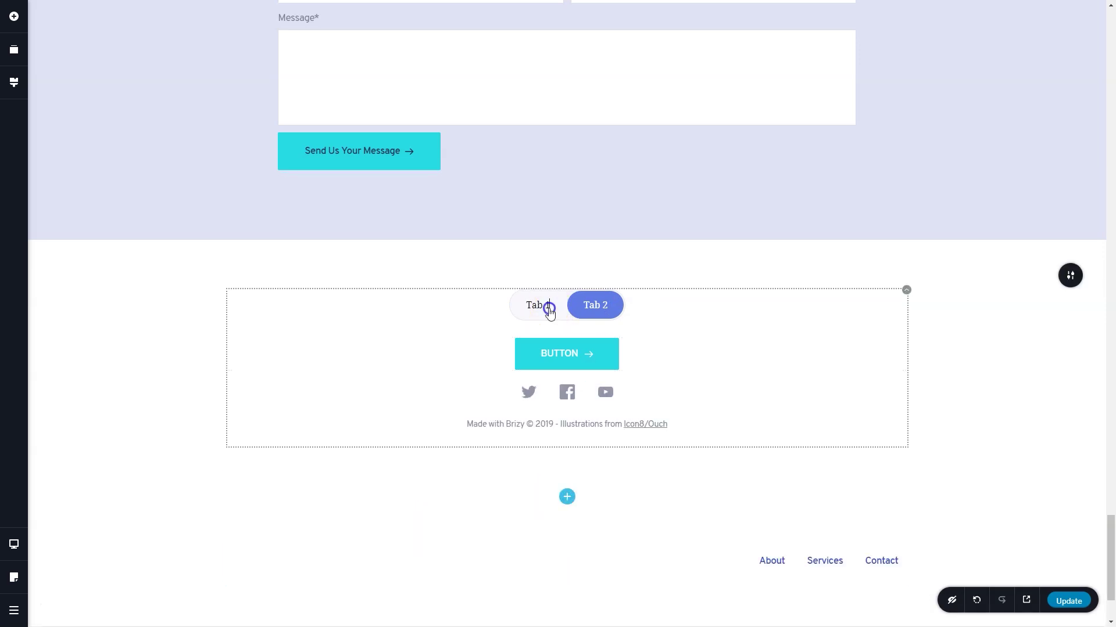
pyautogui.click(549, 308)
pyautogui.click(595, 304)
pyautogui.click(537, 310)
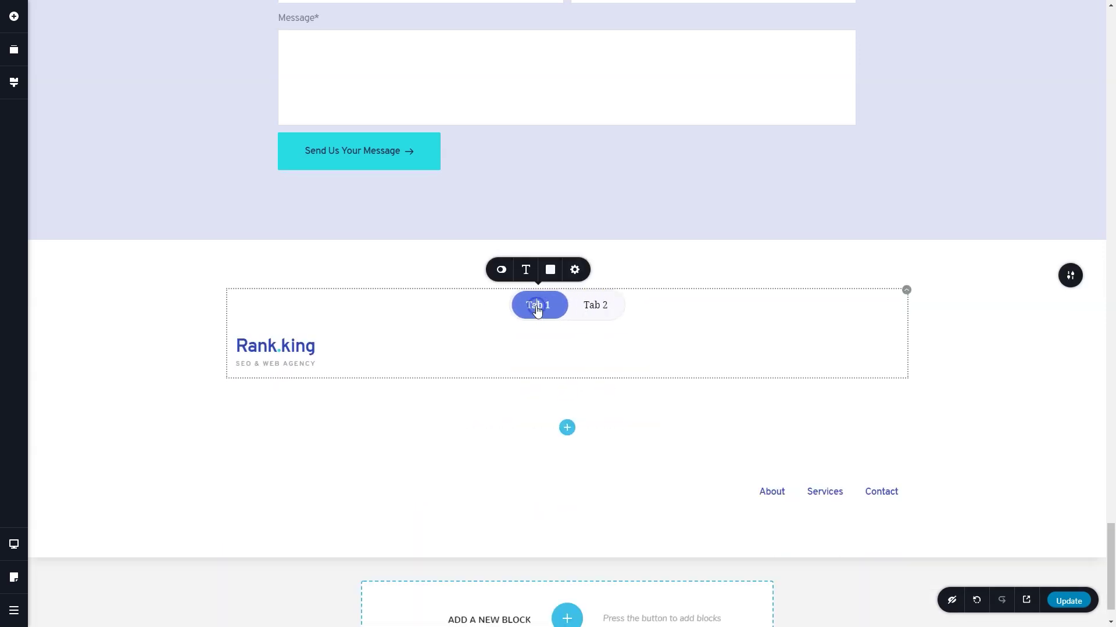
# Change the switcher to the toggle style and flip it between Tab 1 and Tab 2
pyautogui.click(501, 270)
pyautogui.click(555, 205)
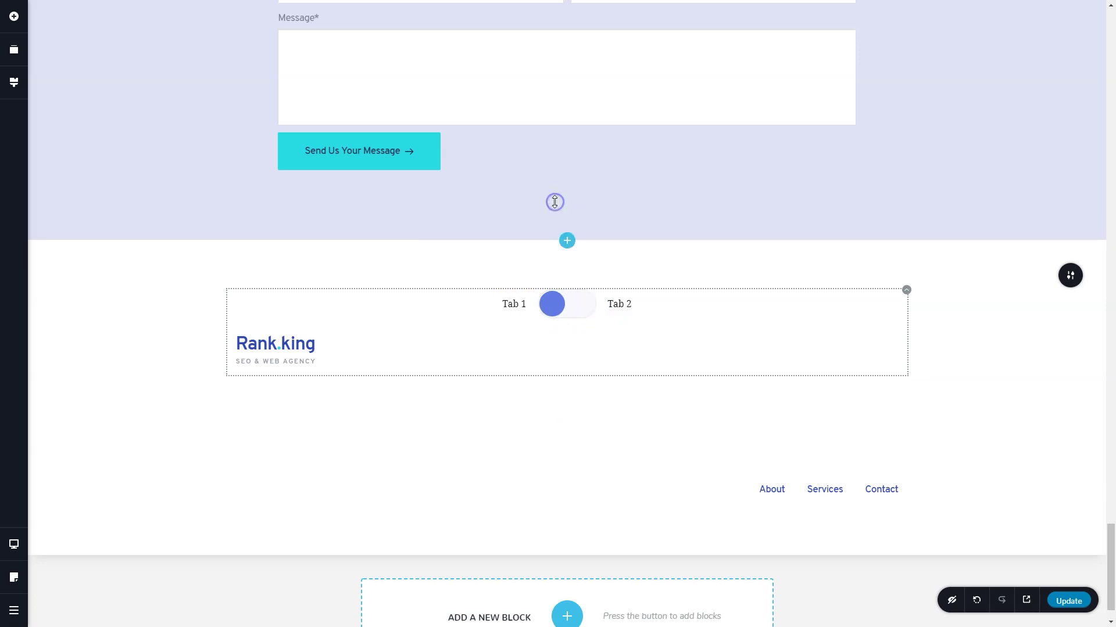
pyautogui.click(548, 311)
pyautogui.click(584, 310)
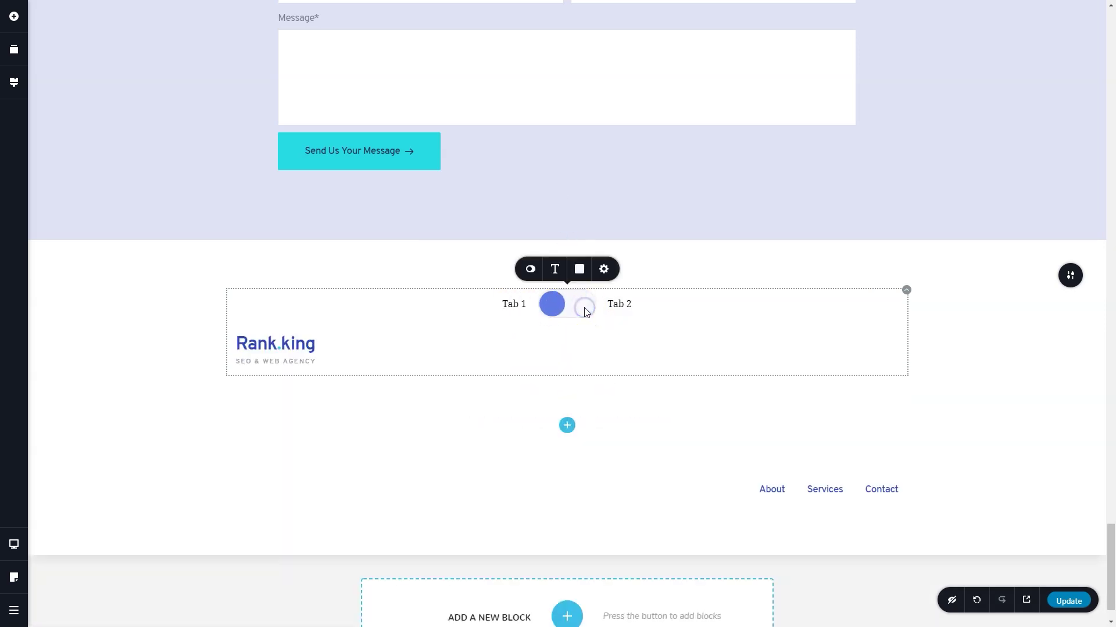
pyautogui.click(559, 308)
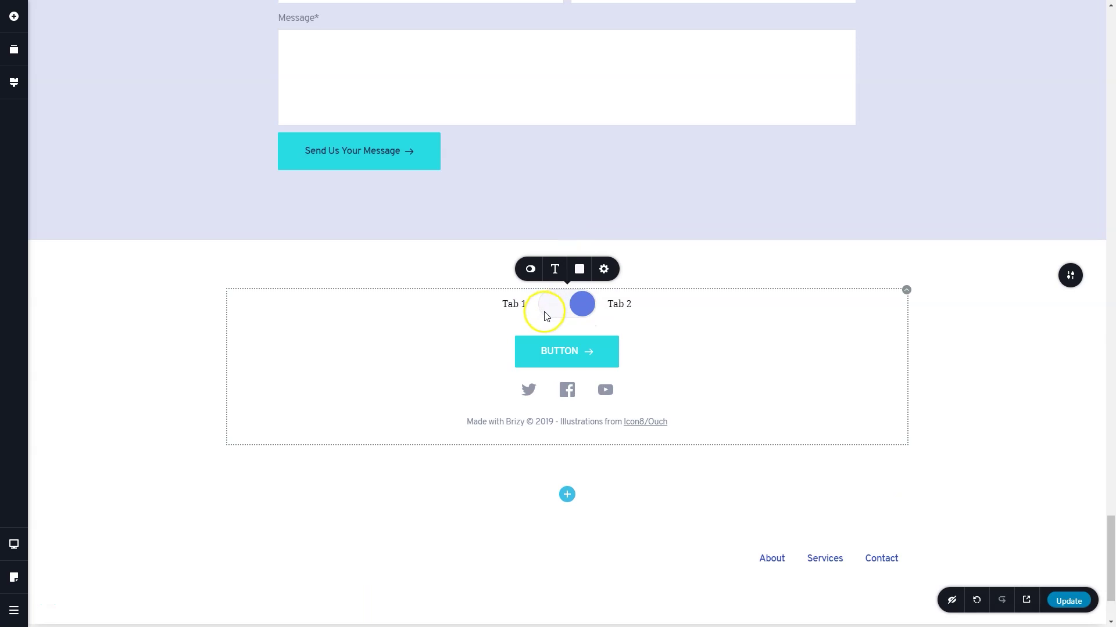
pyautogui.click(546, 317)
pyautogui.click(545, 316)
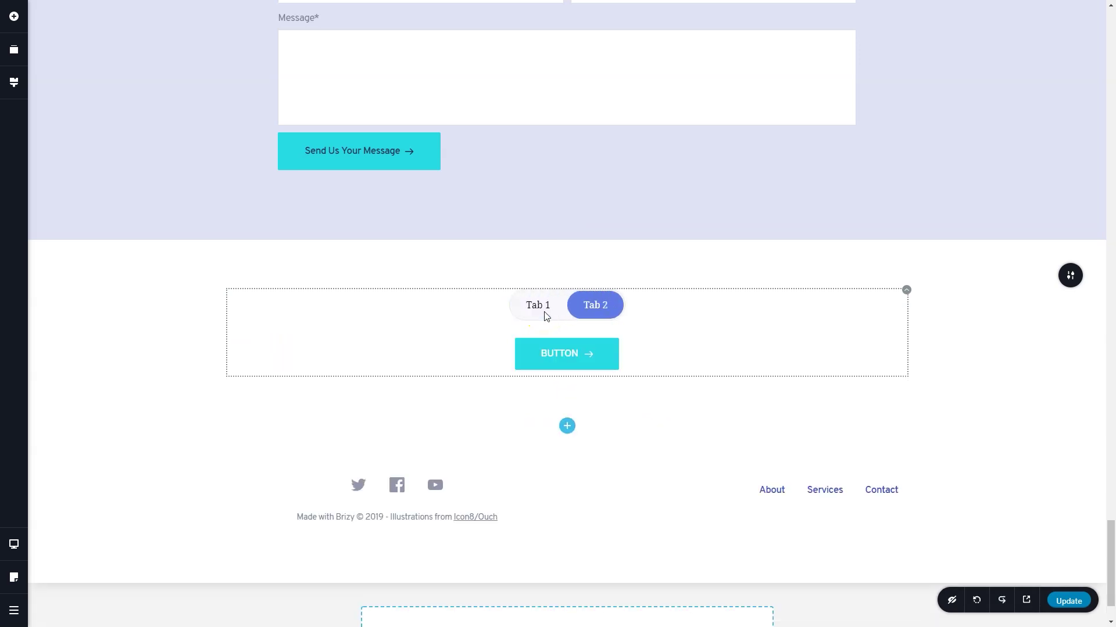
pyautogui.click(545, 316)
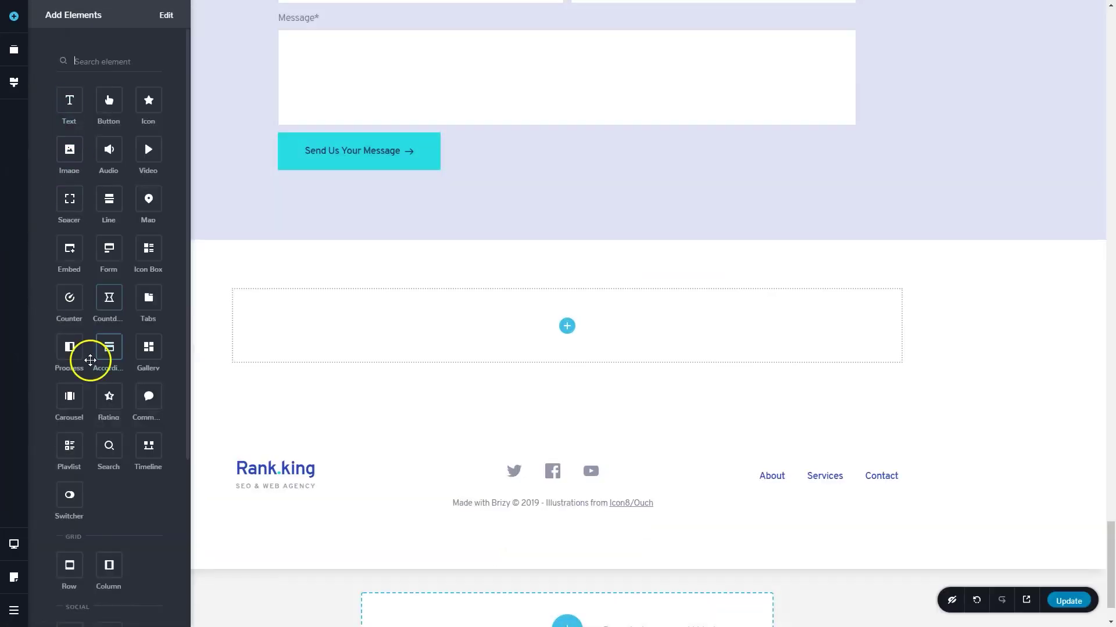
# Add a timeline, duplicate its Tab 1 item, widen cards to 532 px, set 3 columns, spacing 18
pyautogui.moveTo(148, 447); pyautogui.dragTo(564, 326)
pyautogui.click(244, 323)
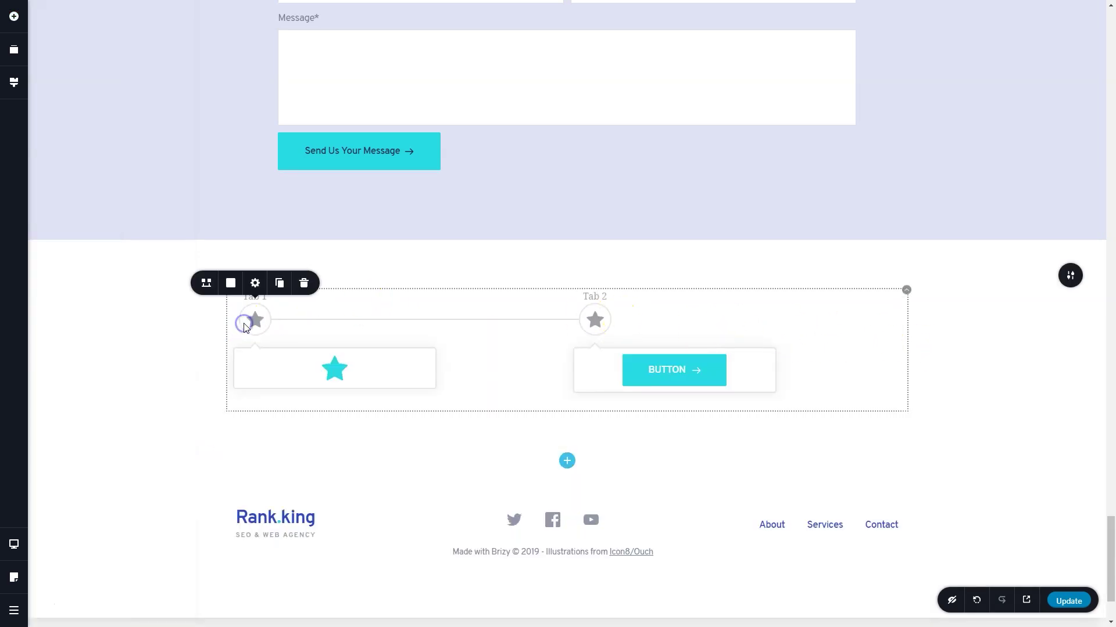
pyautogui.click(280, 285)
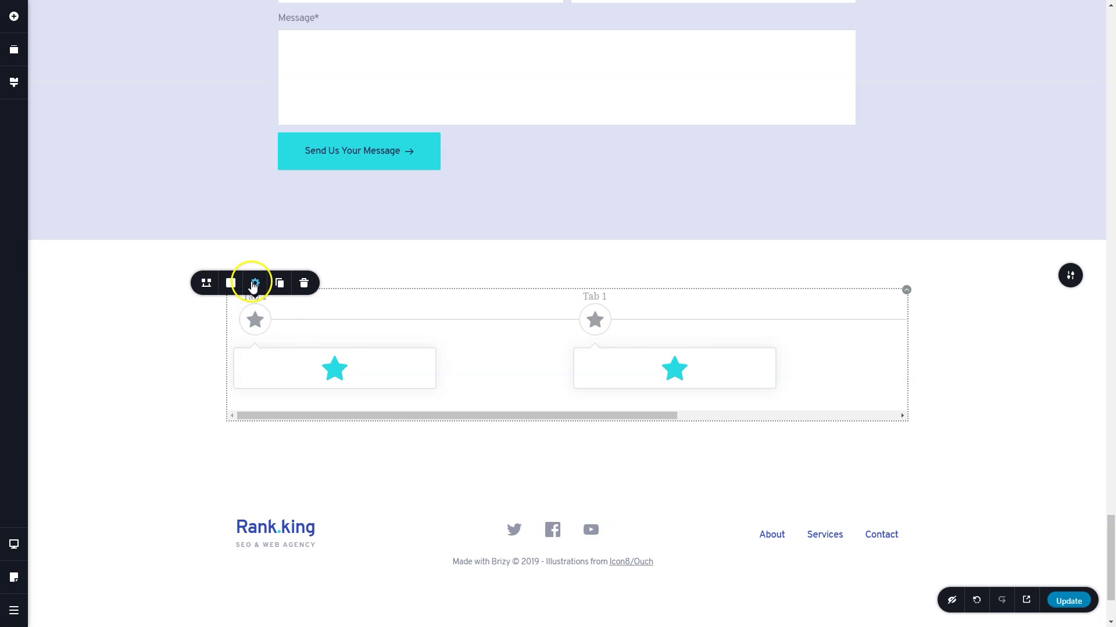
pyautogui.click(254, 284)
pyautogui.moveTo(242, 228); pyautogui.dragTo(257, 226)
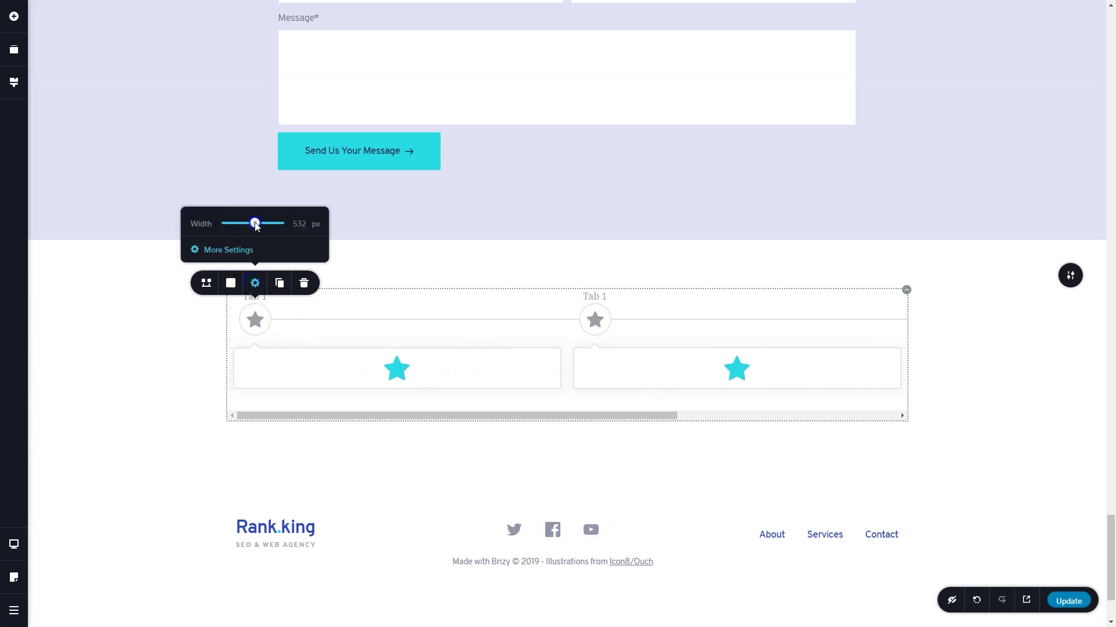
pyautogui.click(207, 284)
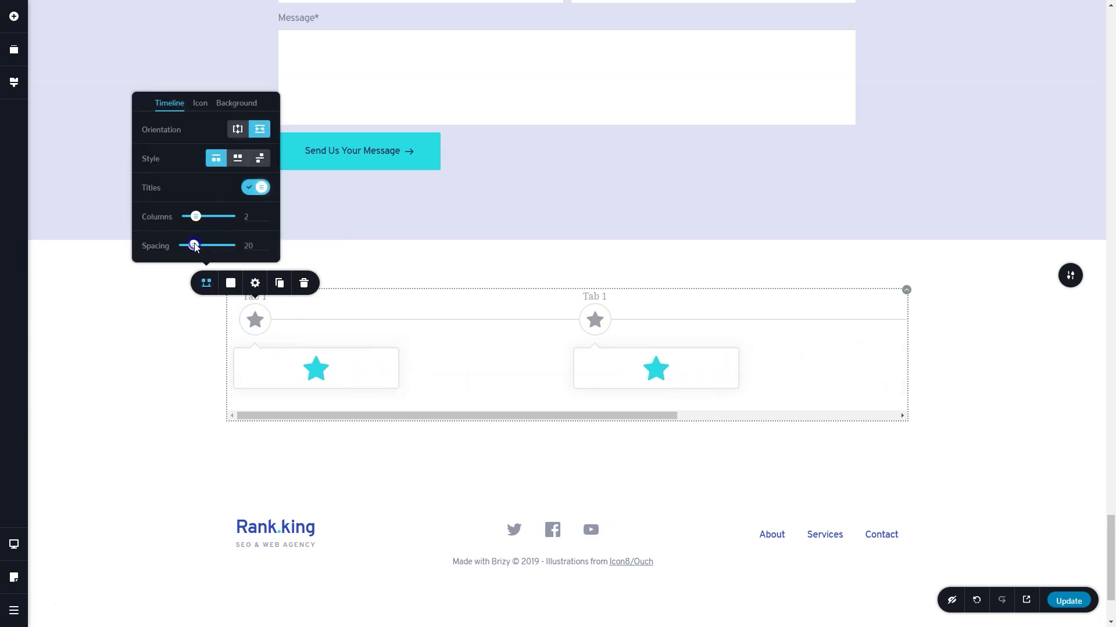
pyautogui.moveTo(194, 247); pyautogui.dragTo(204, 218)
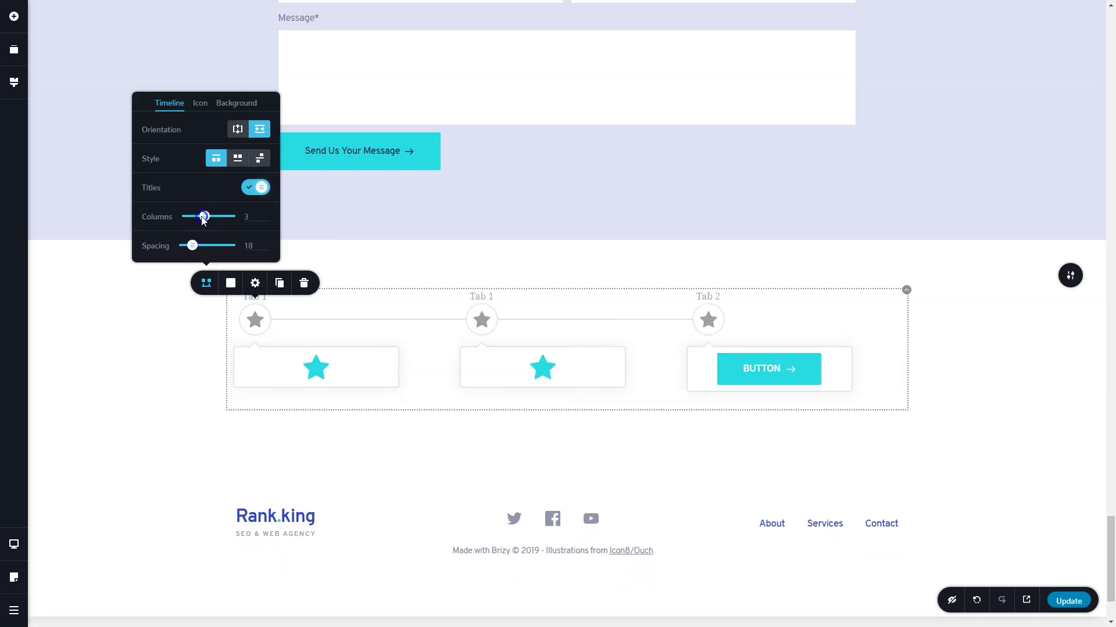
# Try the vertical layout, then keep a horizontal timeline with alternating cards
pyautogui.click(238, 130)
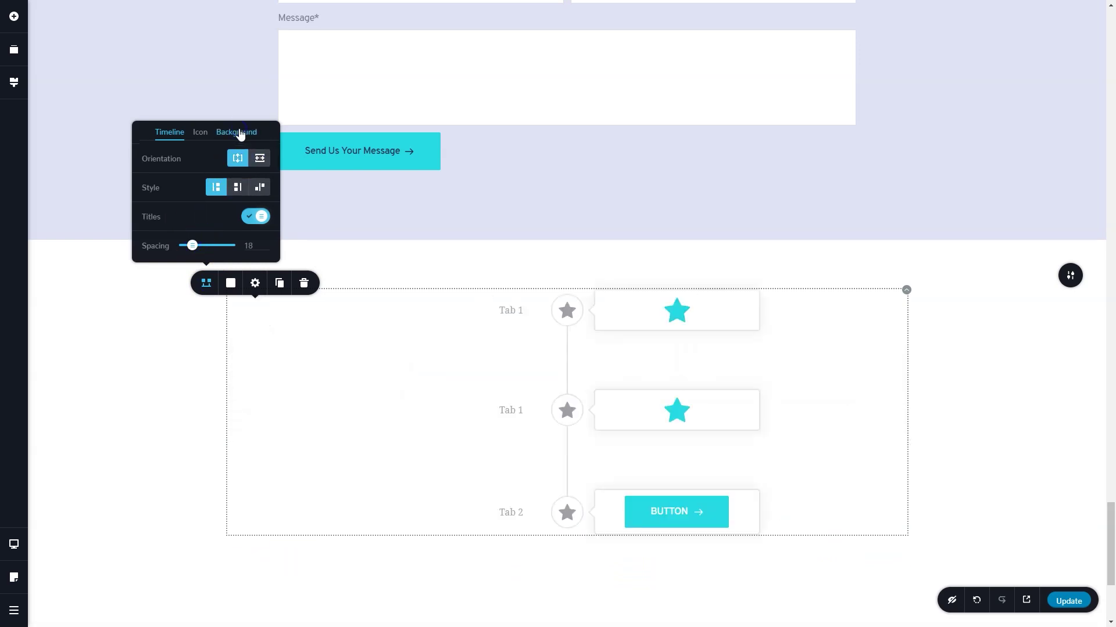
pyautogui.click(236, 188)
pyautogui.click(260, 188)
pyautogui.click(259, 159)
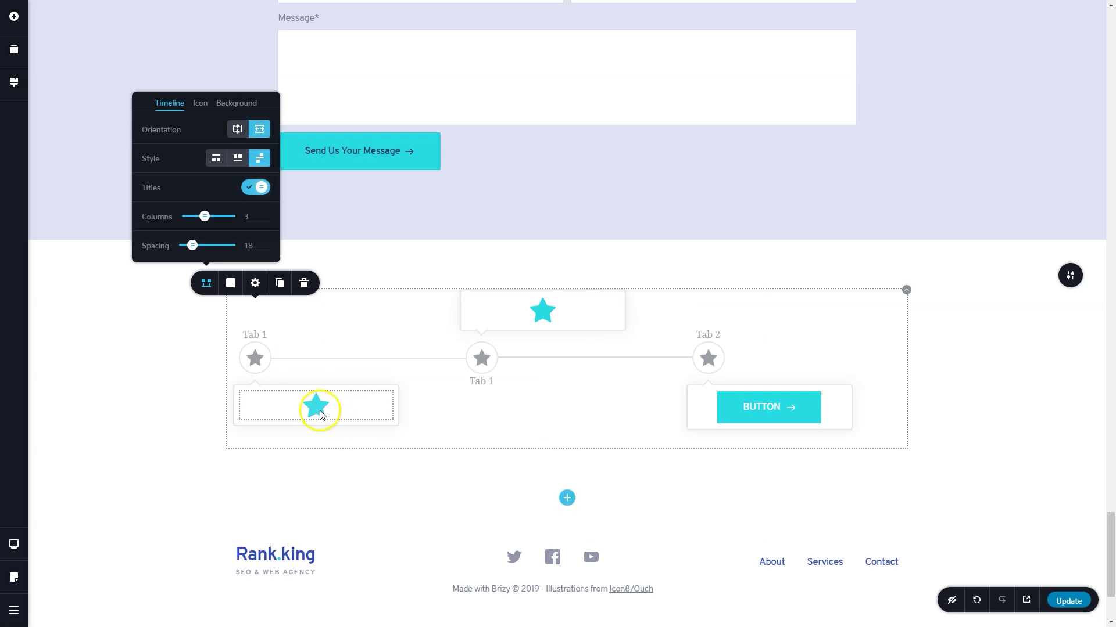
# Drag the Rank.king logo and the footer icons and credits into the Tab 1 cards
pyautogui.moveTo(399, 542); pyautogui.dragTo(348, 424)
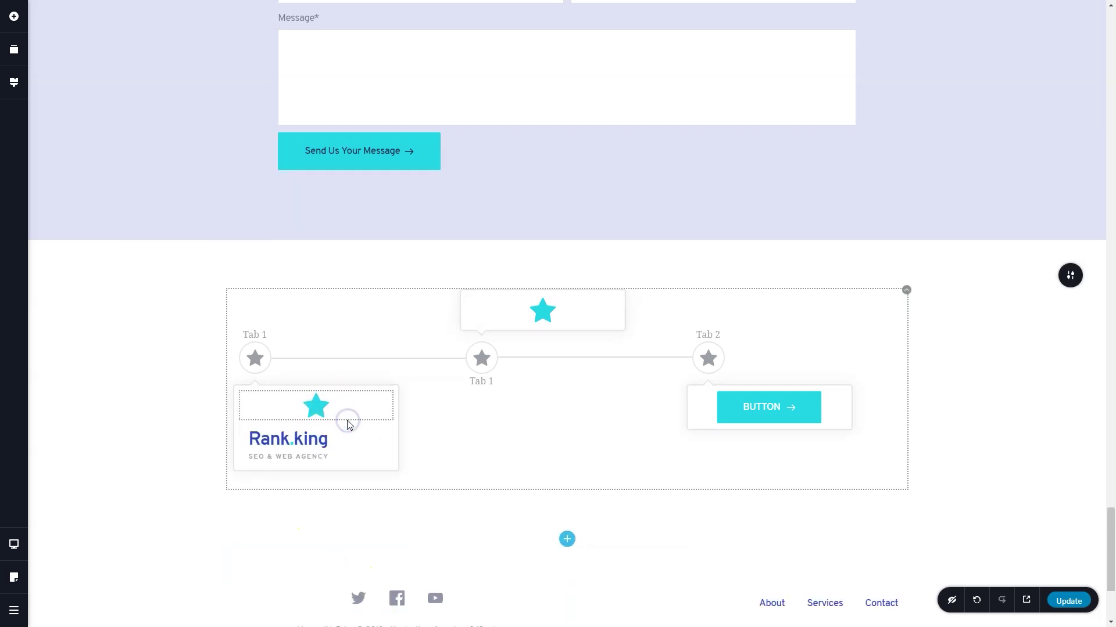
pyautogui.scroll(-2, 355, 430)
pyautogui.moveTo(556, 497); pyautogui.dragTo(580, 308)
pyautogui.click(432, 507)
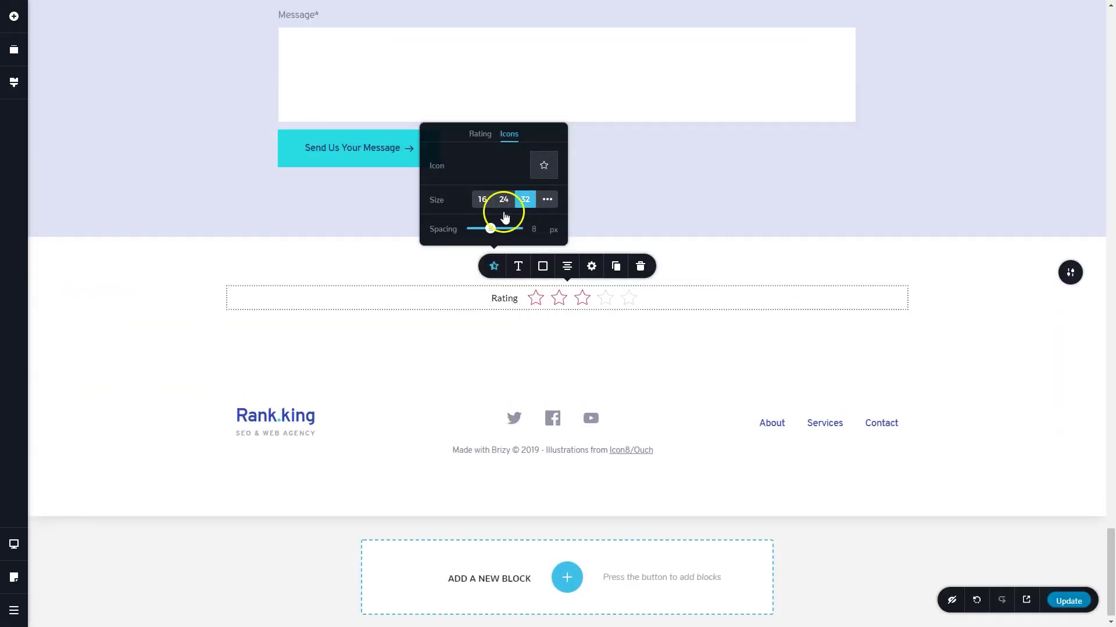
# Give the Rating label size 32 and dark blue text, and tint the empty stars green
pyautogui.click(518, 267)
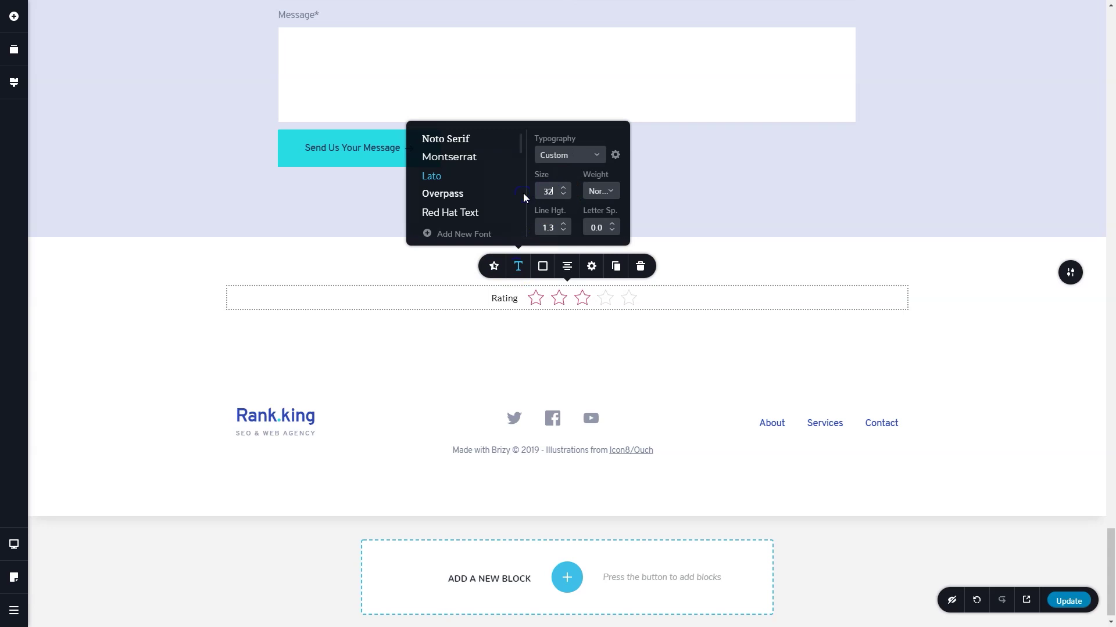
pyautogui.click(540, 268)
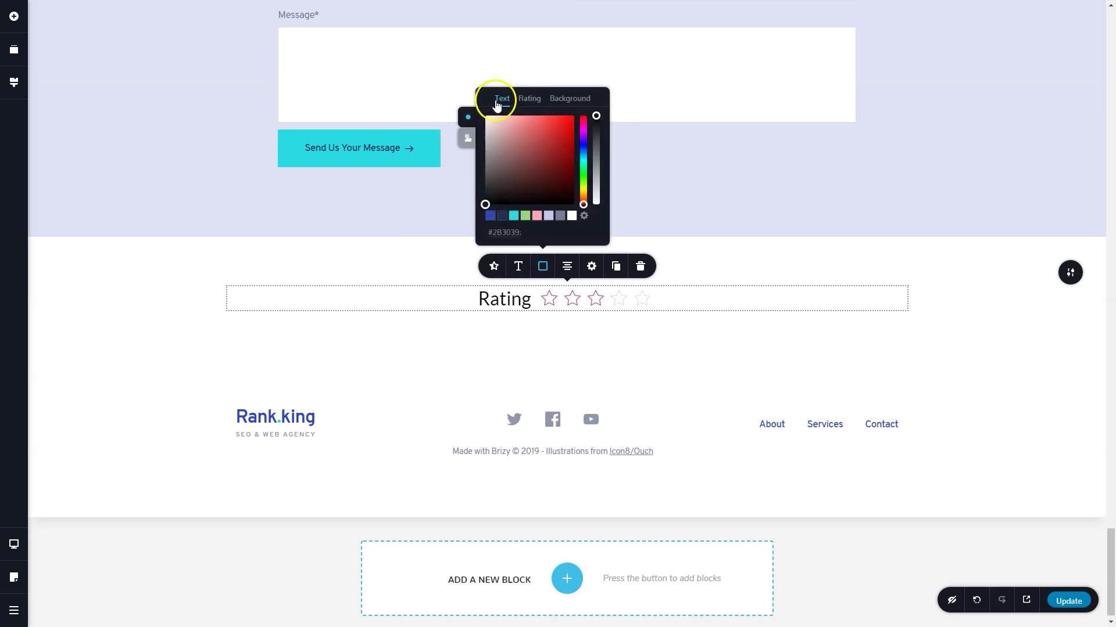
pyautogui.click(526, 217)
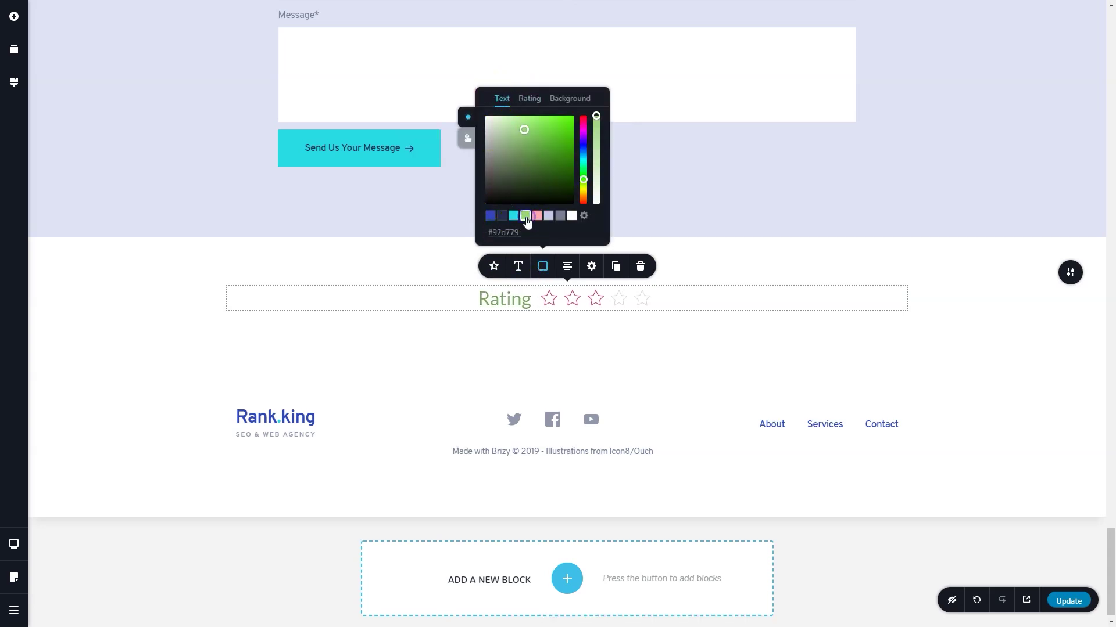
pyautogui.click(490, 216)
pyautogui.click(529, 98)
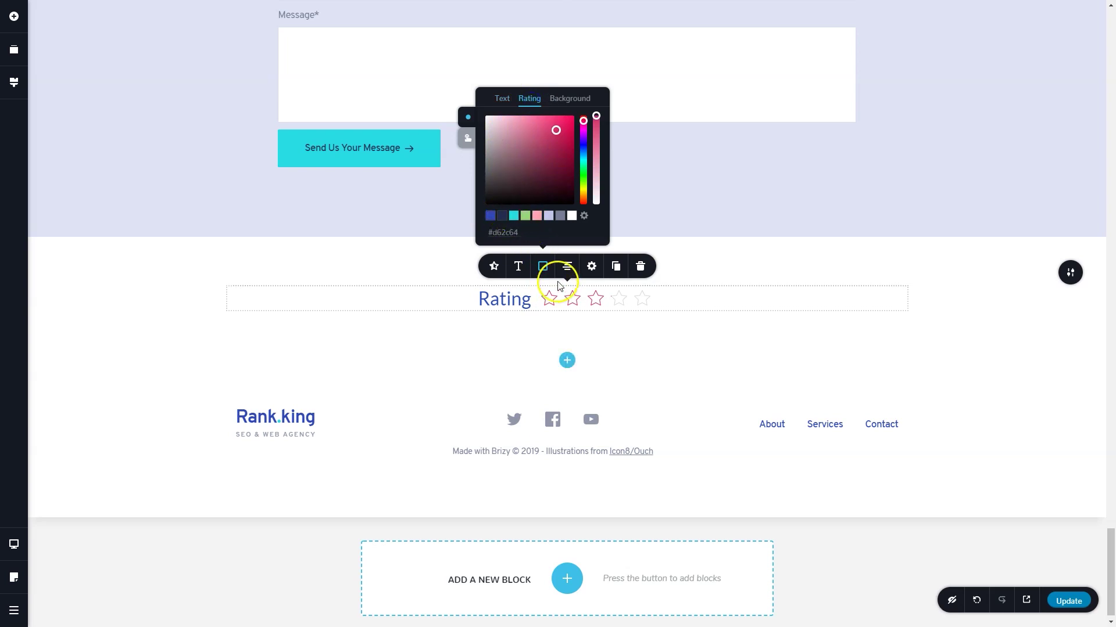
pyautogui.click(566, 98)
pyautogui.click(525, 217)
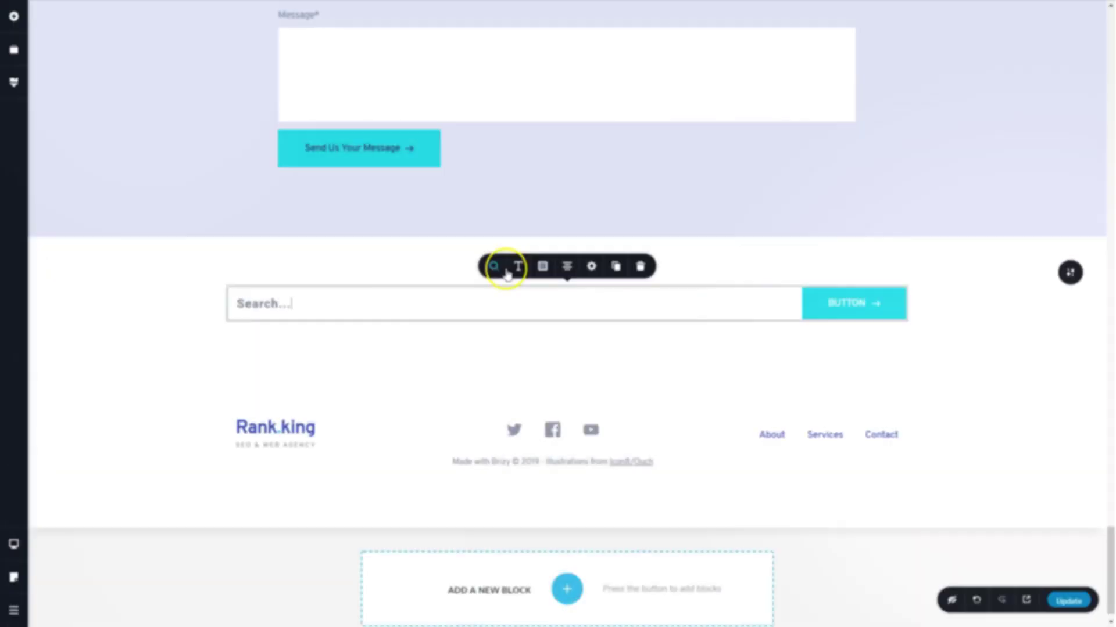
# Narrow the search bar to 47% width and switch it to the Classic style with a button
pyautogui.click(592, 266)
pyautogui.moveTo(617, 206); pyautogui.dragTo(592, 214)
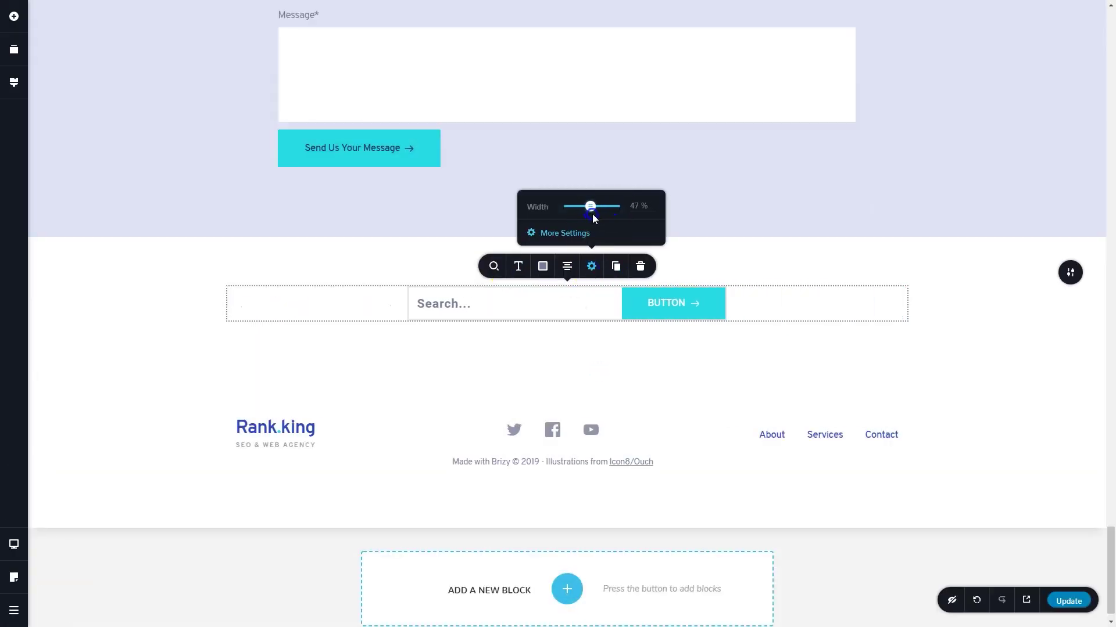
pyautogui.click(494, 266)
pyautogui.click(523, 229)
pyautogui.click(516, 249)
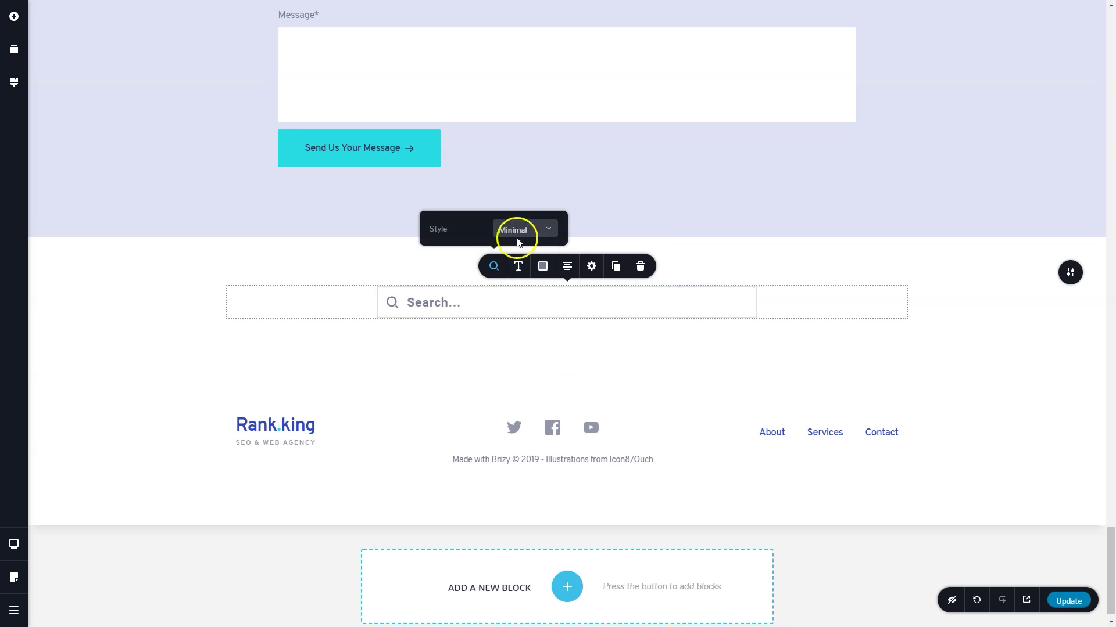
pyautogui.click(519, 238)
pyautogui.click(520, 259)
# Colour the search placeholder text dark navy and the field background light lavender
pyautogui.doubleClick(404, 304)
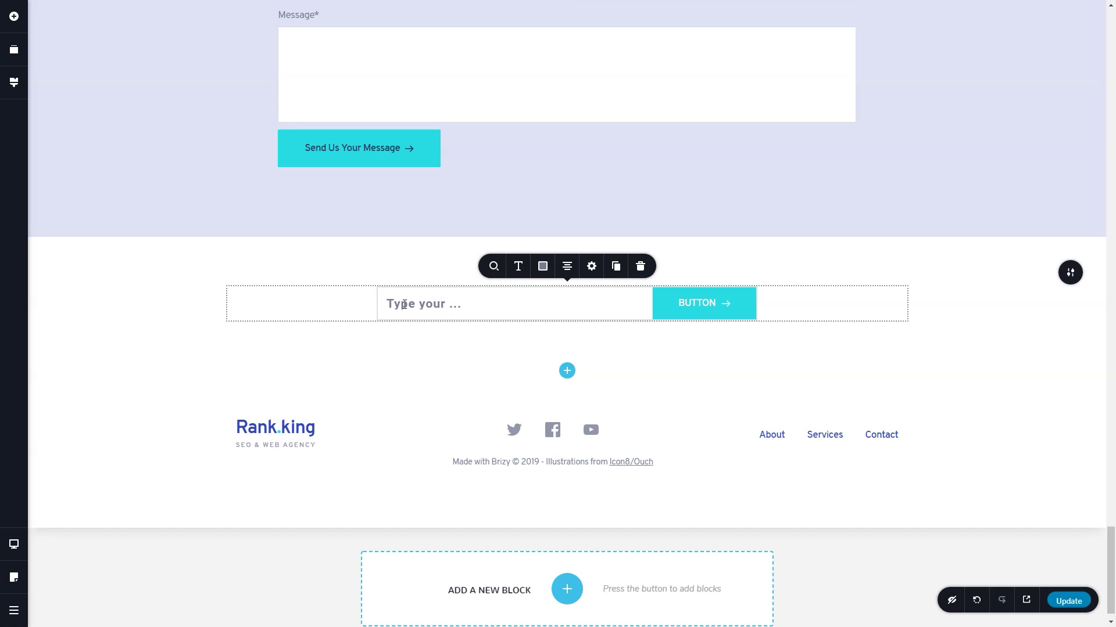
pyautogui.click(518, 267)
pyautogui.click(543, 267)
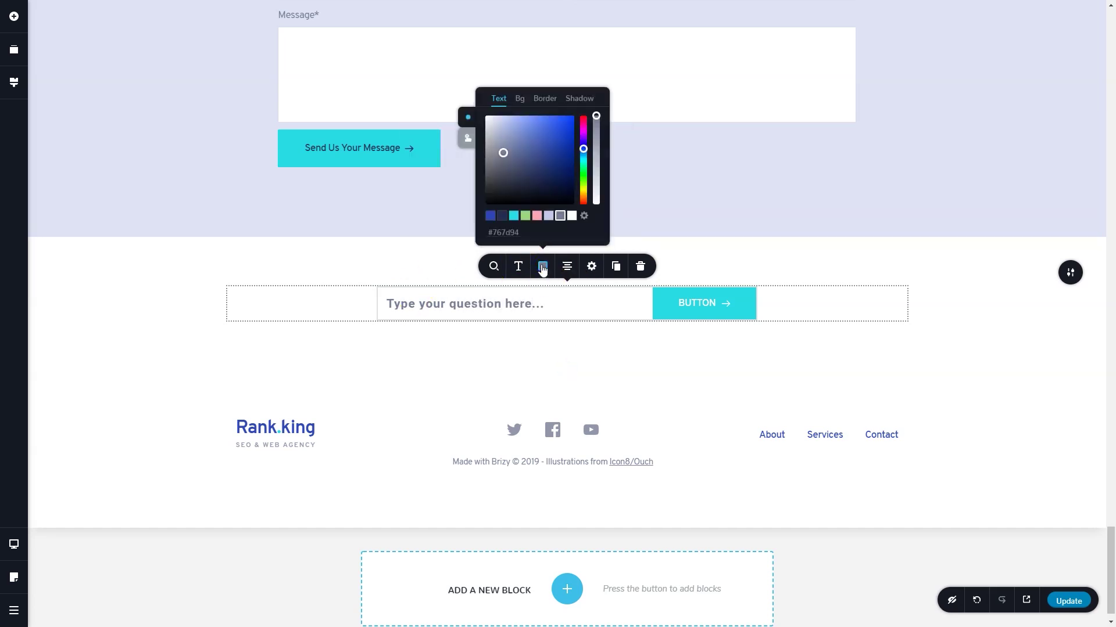
pyautogui.click(503, 219)
pyautogui.click(519, 98)
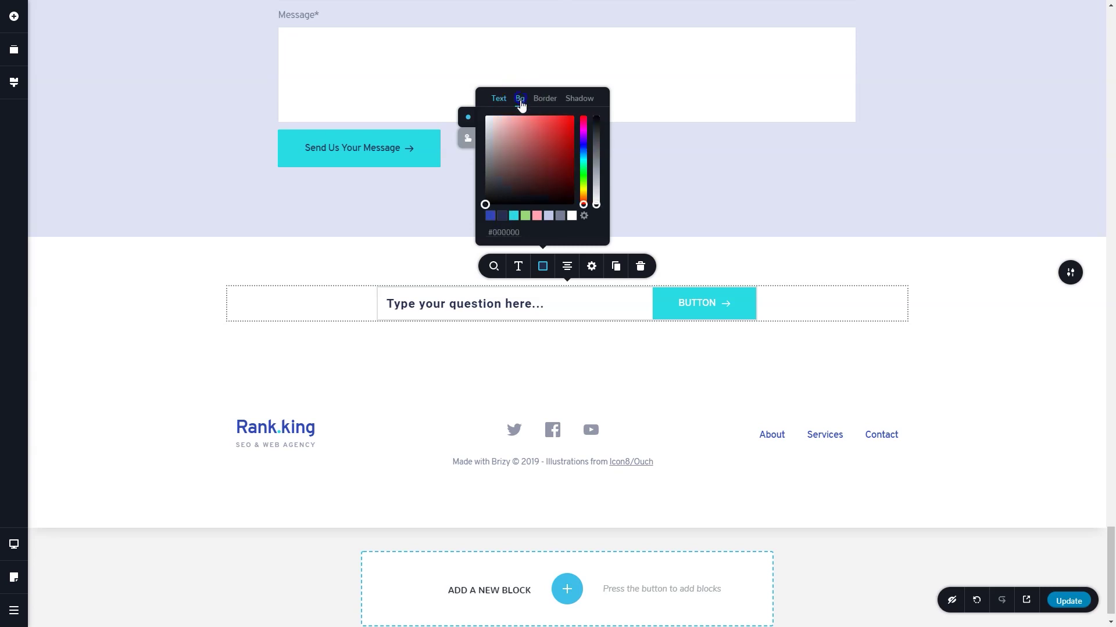
pyautogui.click(549, 216)
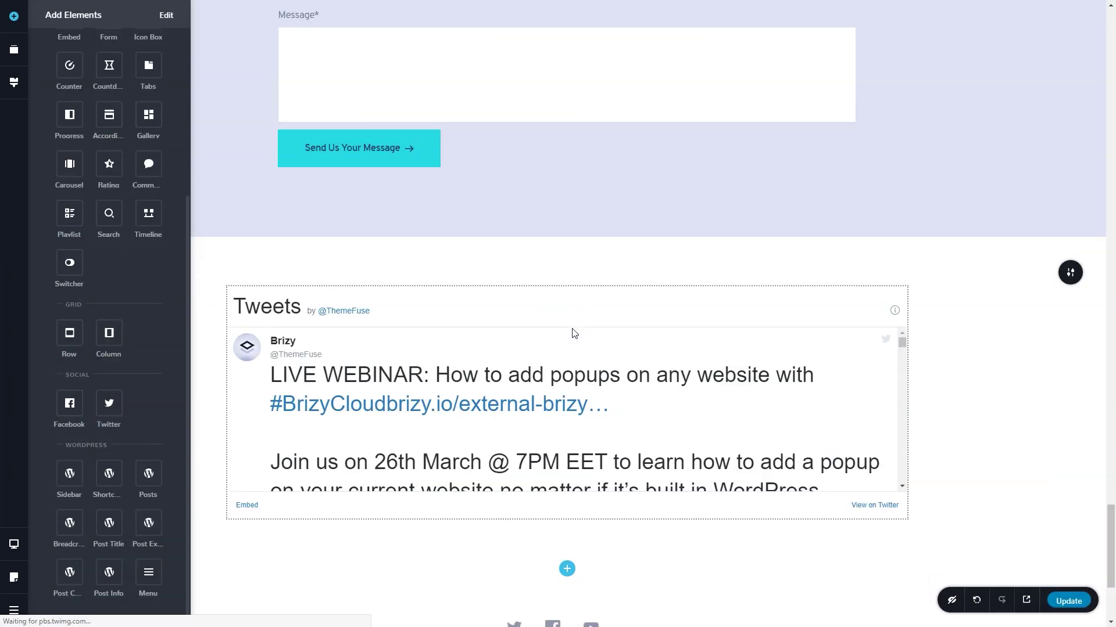
# Narrow the new Tweets widget to 30% width
pyautogui.click(523, 351)
pyautogui.click(567, 266)
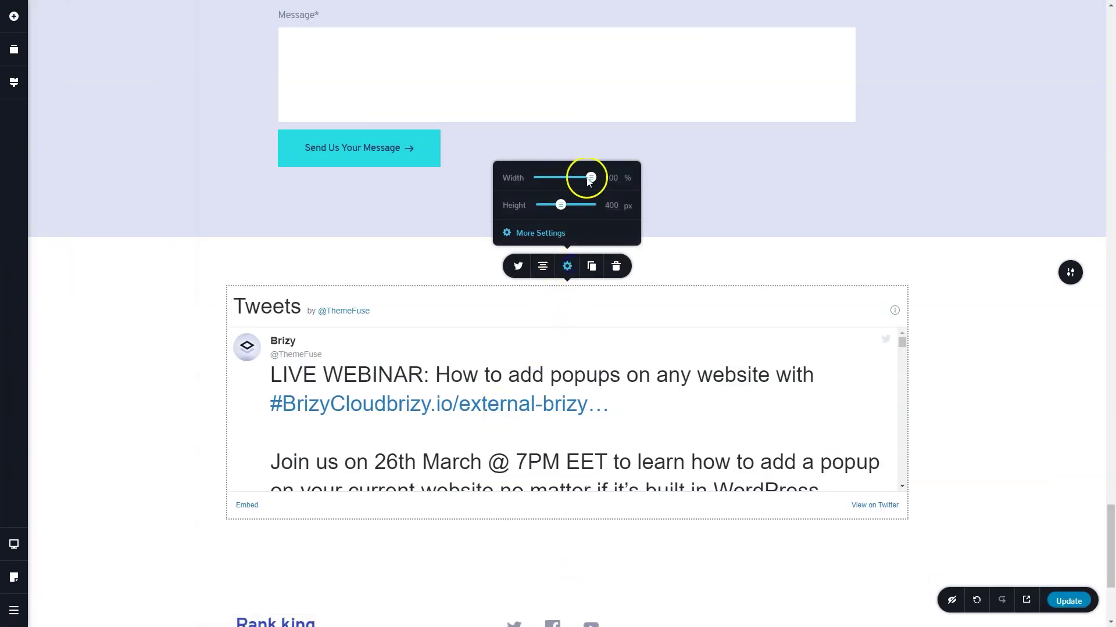
pyautogui.moveTo(588, 175); pyautogui.dragTo(559, 187)
# Turn the Tweets embed into a large Follow button, toggling follower count and hiding the handle
pyautogui.click(518, 266)
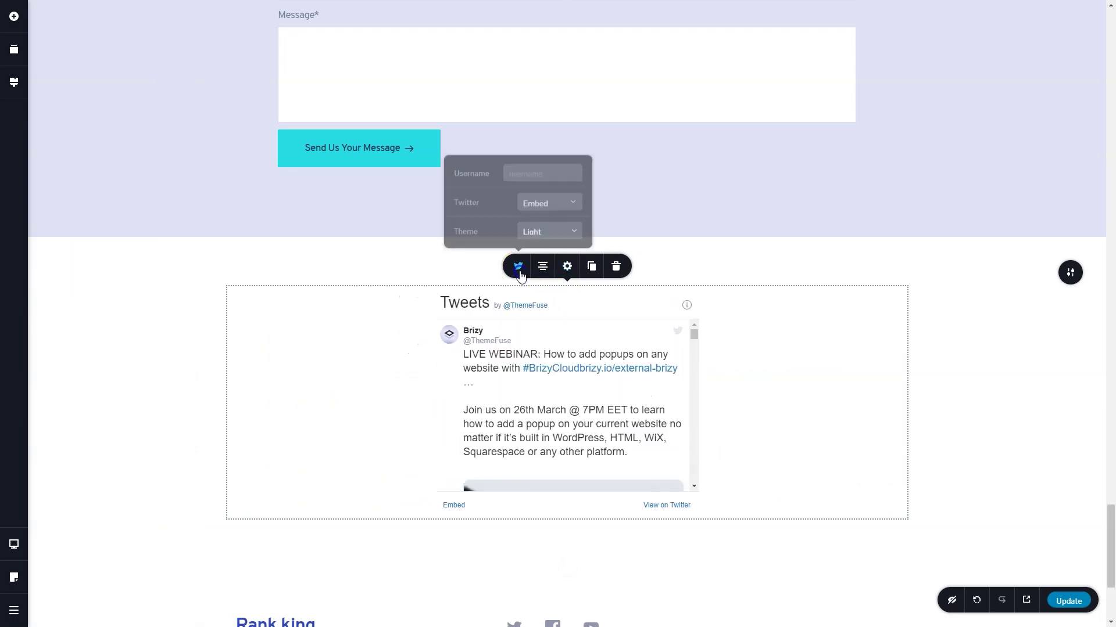
pyautogui.click(538, 202)
pyautogui.click(535, 237)
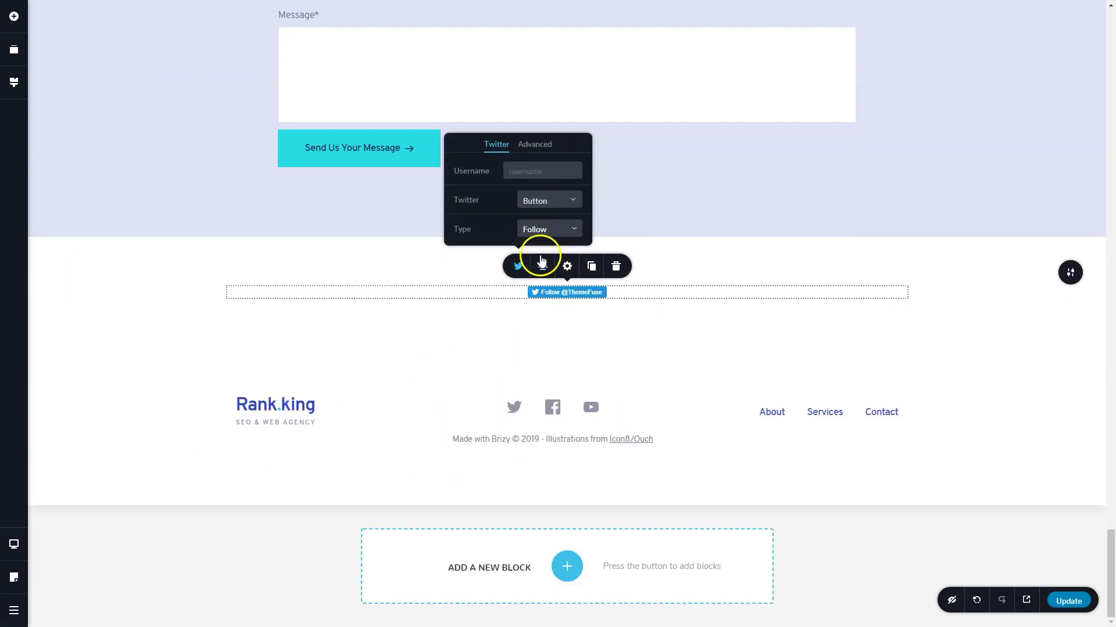
pyautogui.click(546, 150)
pyautogui.click(571, 170)
pyautogui.click(574, 199)
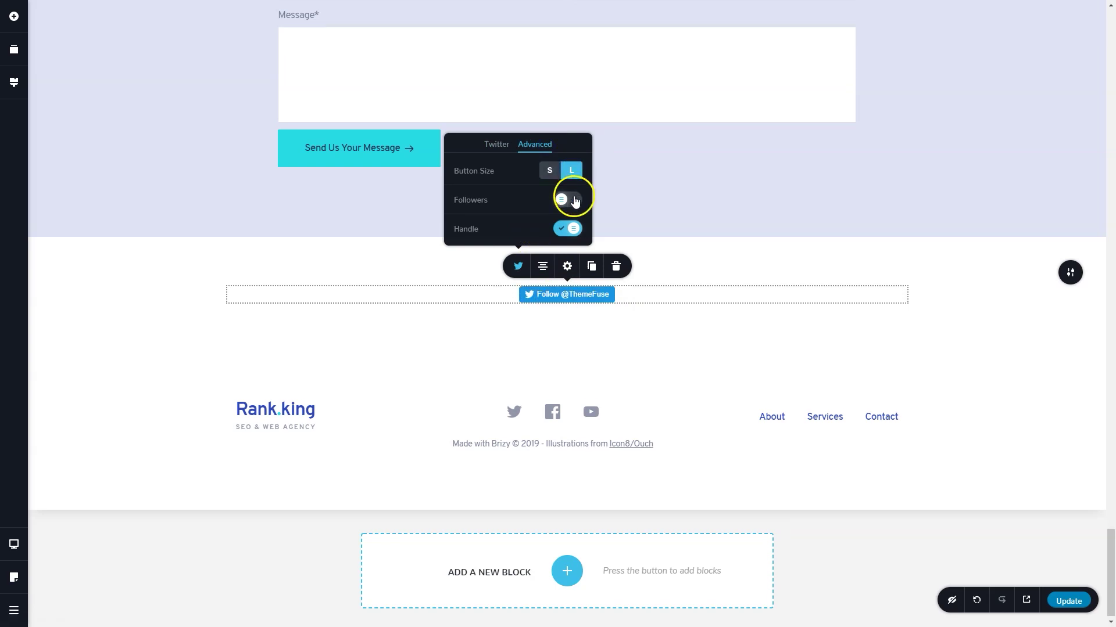
pyautogui.click(572, 229)
pyautogui.click(573, 199)
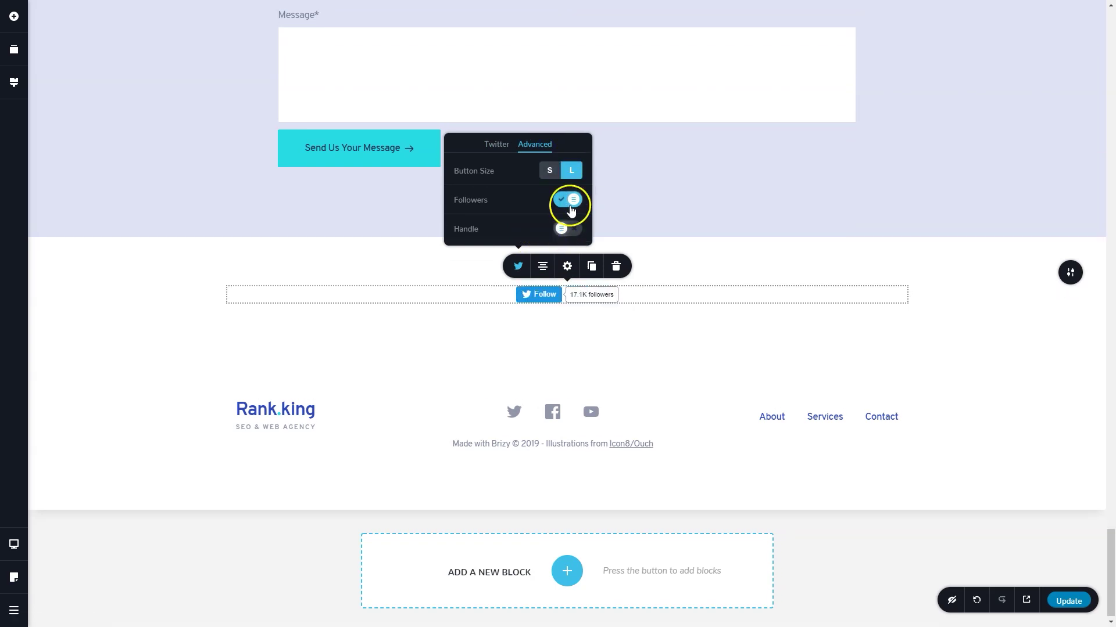
# Switch the Twitter element back to an embedded tweets timeline
pyautogui.click(488, 144)
pyautogui.click(535, 200)
pyautogui.click(535, 220)
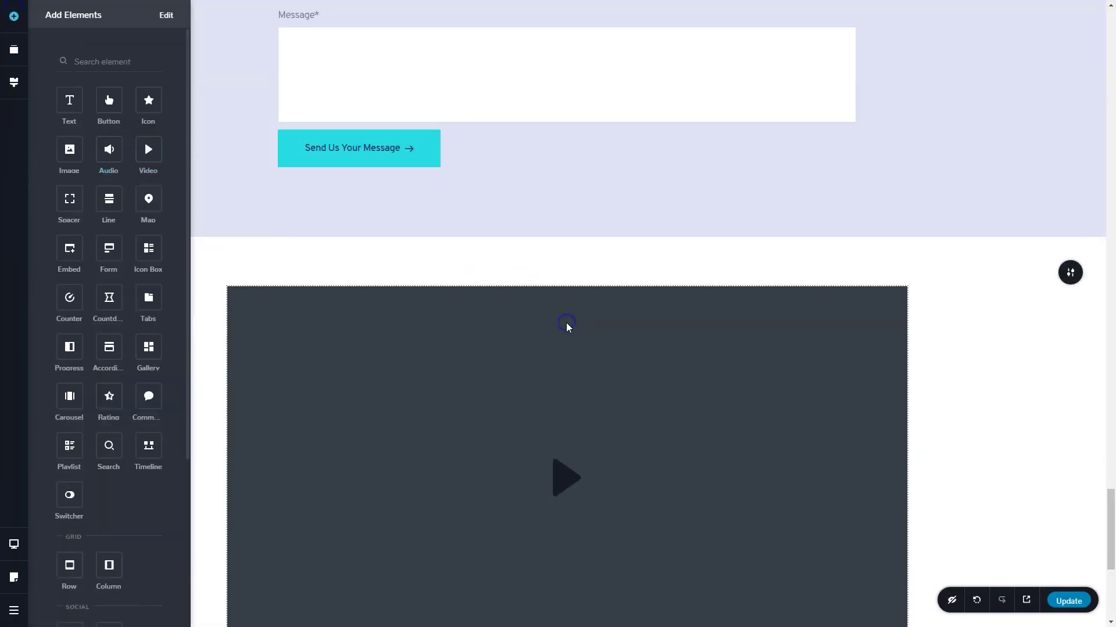
# Change the video source from YouTube to Vimeo, then to a Custom Video file from the Media Library
pyautogui.scroll(-3, 568, 327)
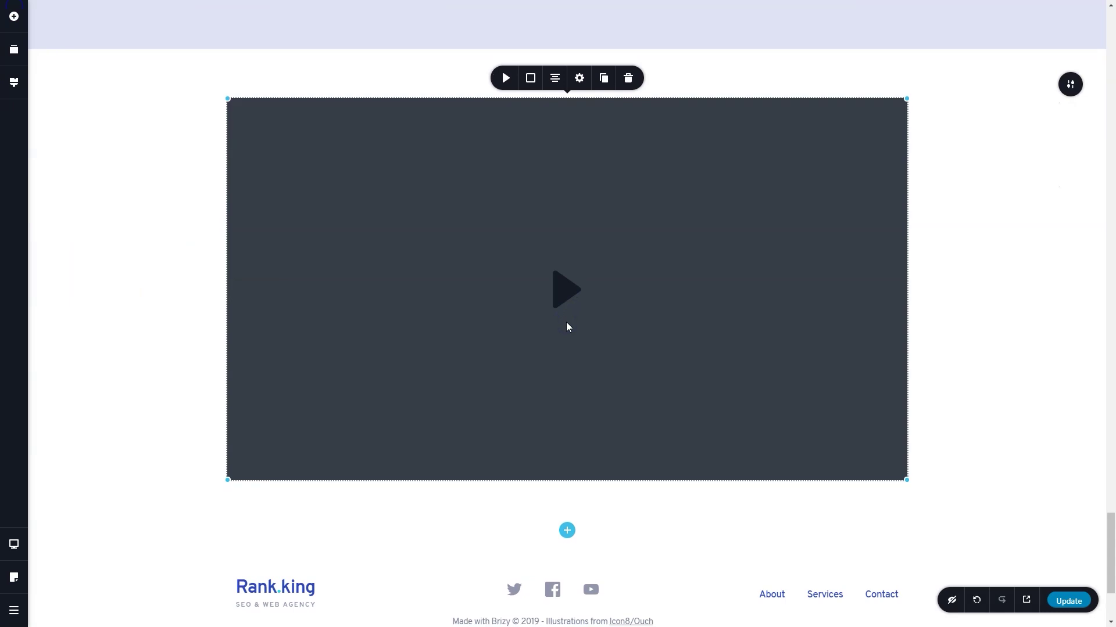
pyautogui.scroll(2, 566, 322)
pyautogui.scroll(-2, 566, 322)
pyautogui.click(504, 78)
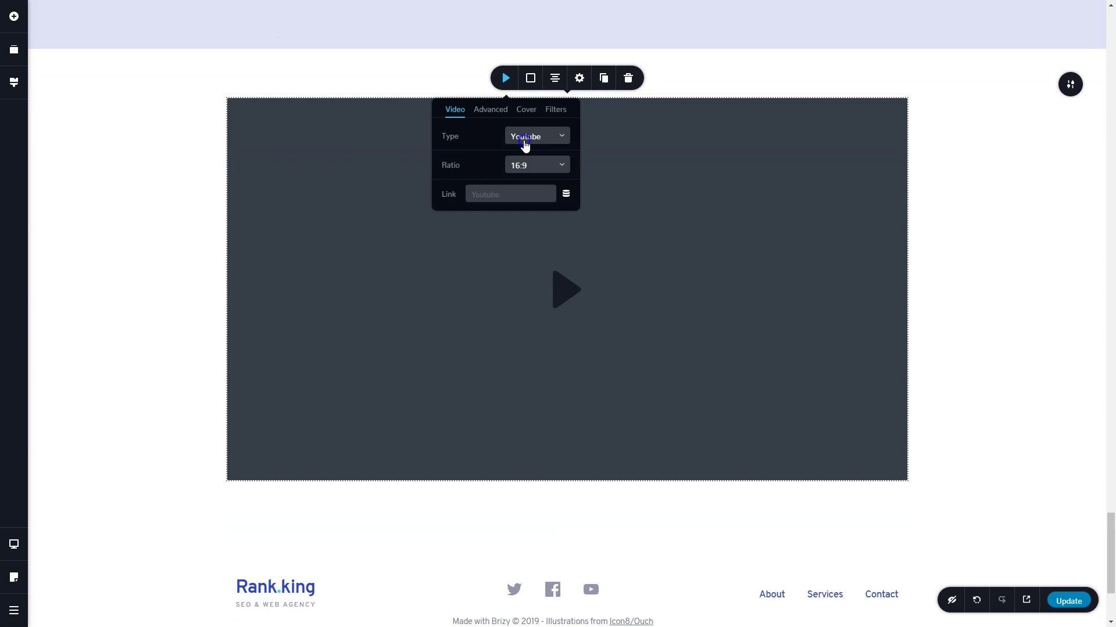
pyautogui.click(525, 137)
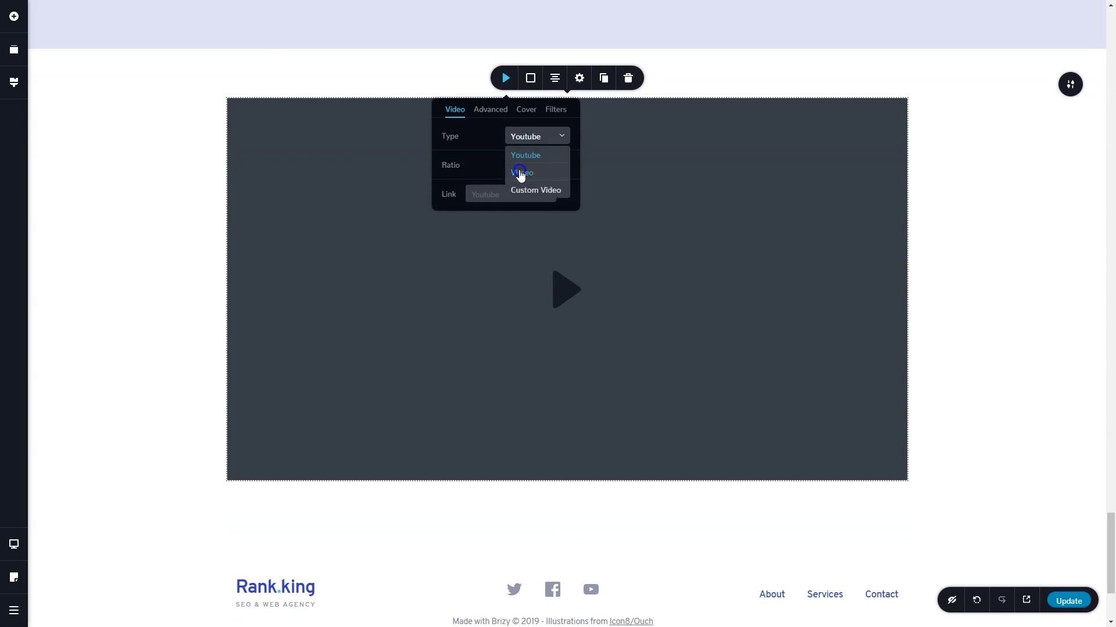
pyautogui.click(520, 175)
pyautogui.click(529, 137)
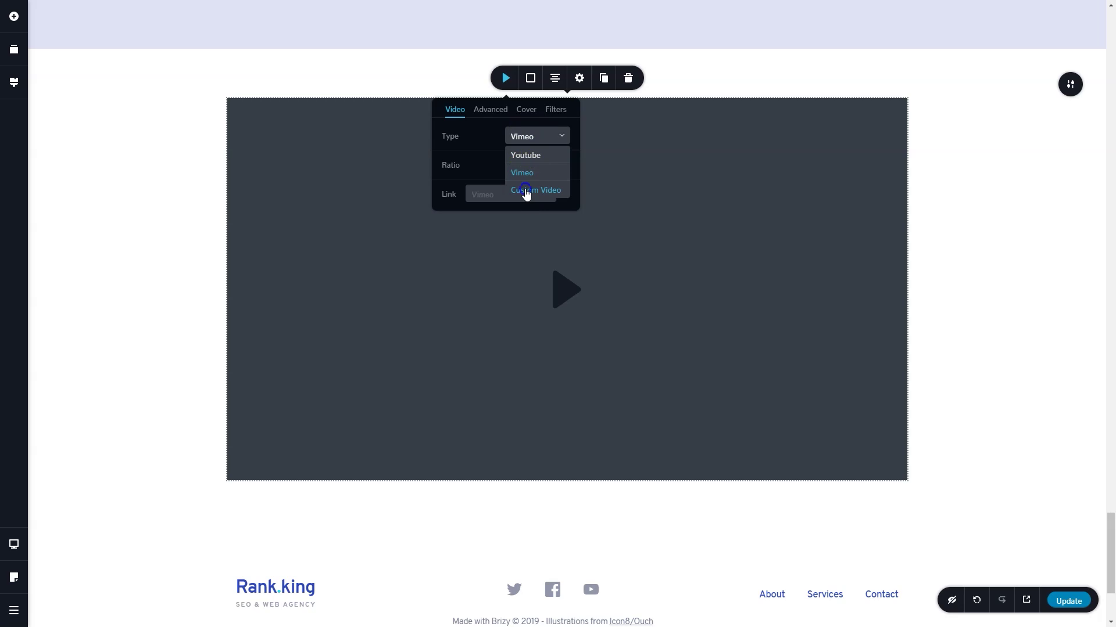
pyautogui.click(527, 192)
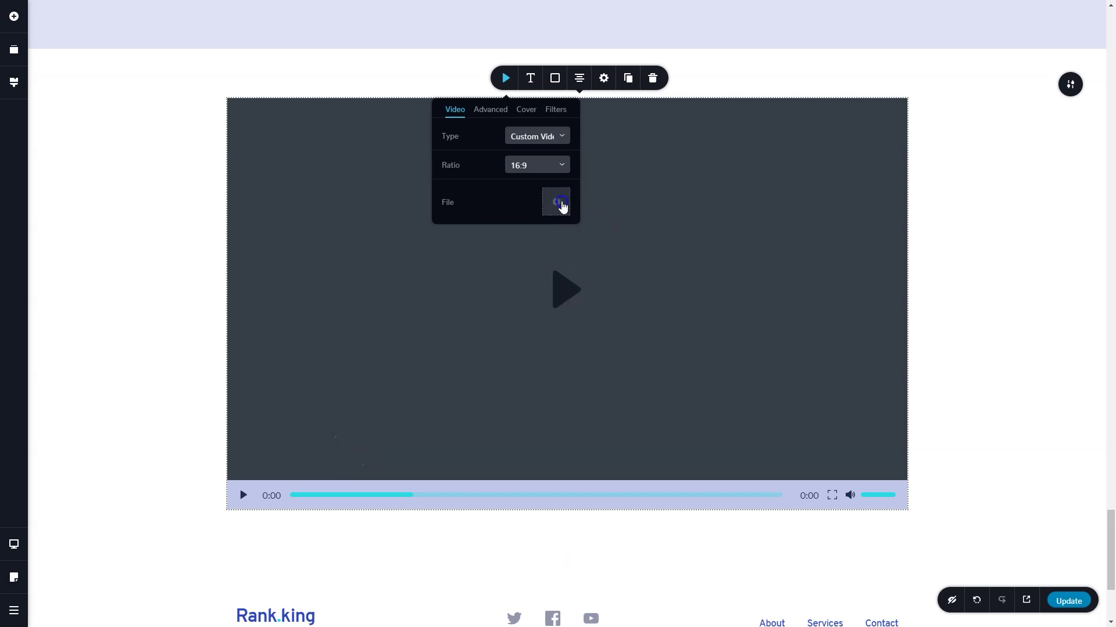
pyautogui.click(561, 203)
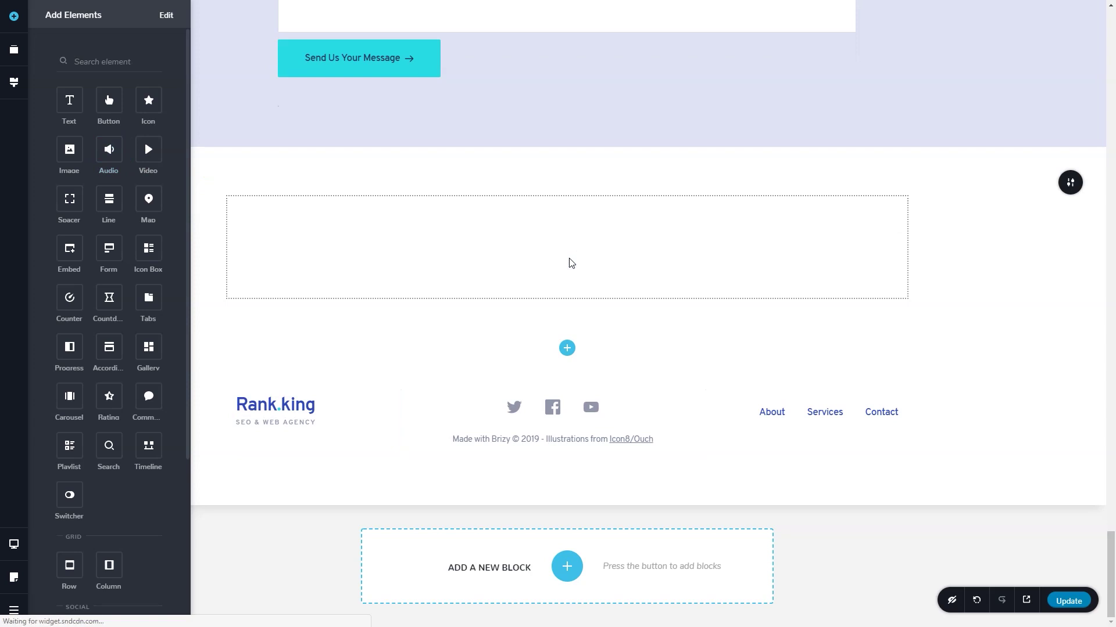
# Narrow the SoundCloud player by dragging its left edge inward
pyautogui.click(569, 243)
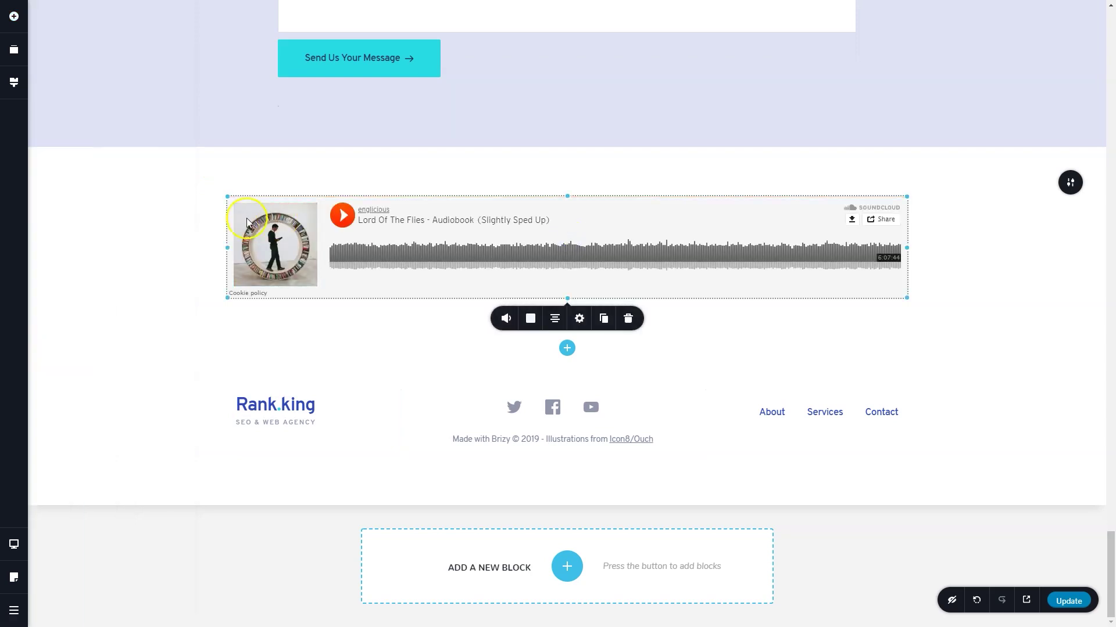
pyautogui.moveTo(225, 244); pyautogui.dragTo(274, 249)
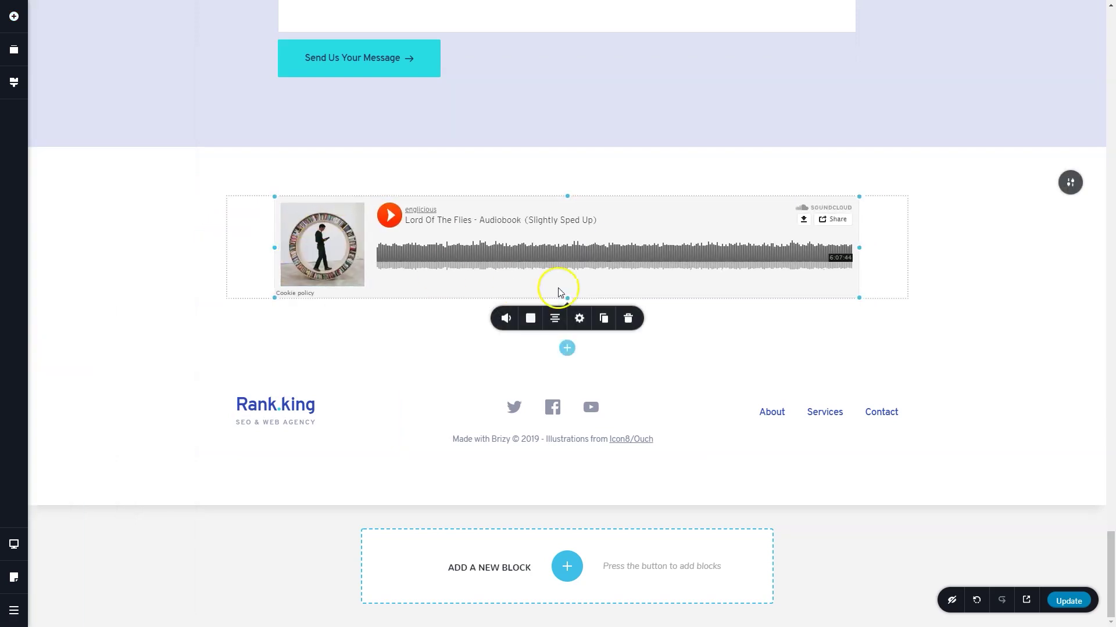
pyautogui.click(575, 270)
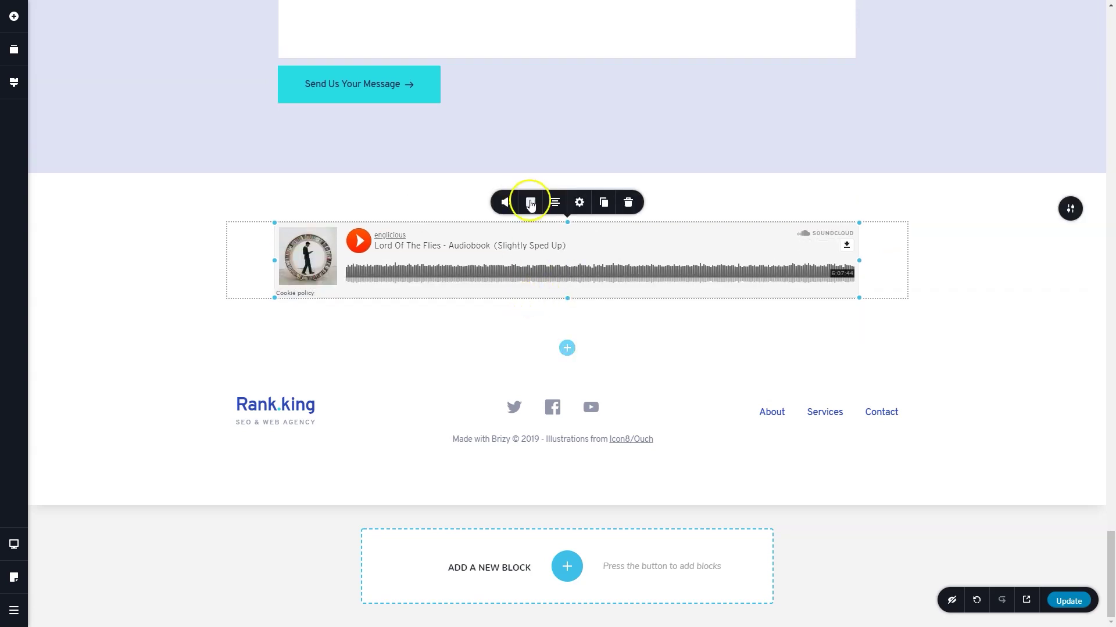
# Switch the audio source to Custom, opening and closing the media library without choosing a file
pyautogui.click(505, 202)
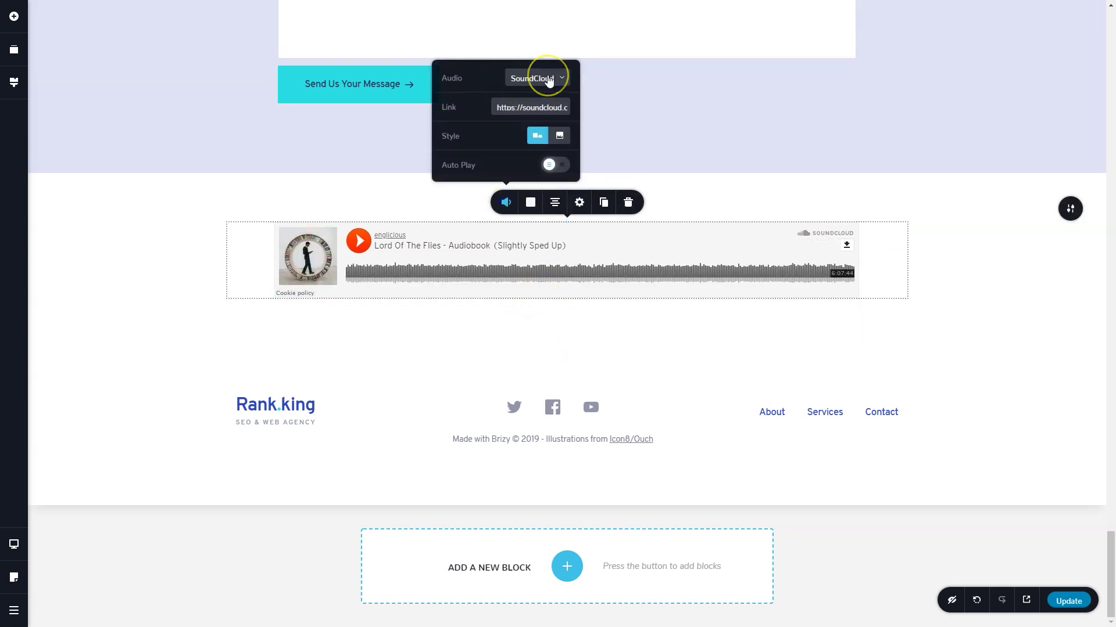
pyautogui.click(549, 80)
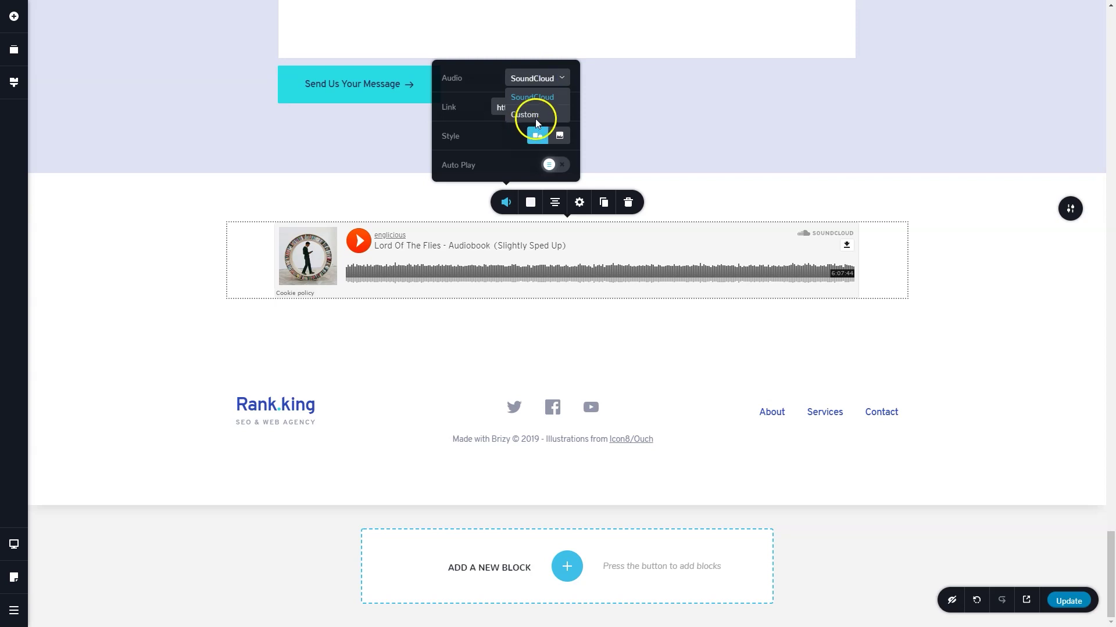
pyautogui.click(525, 115)
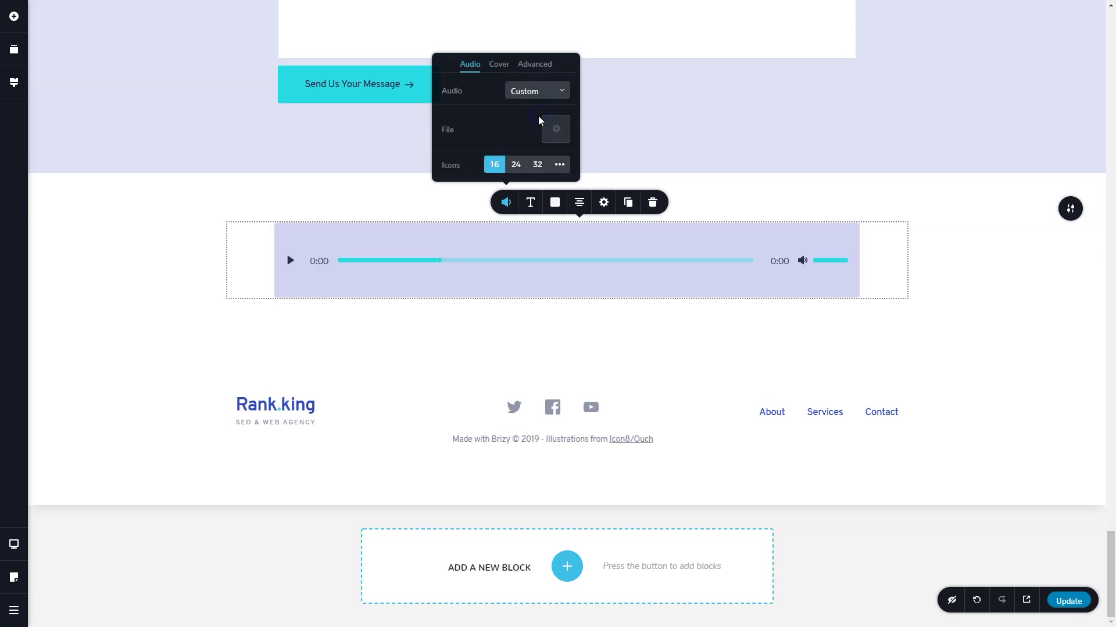
pyautogui.click(557, 129)
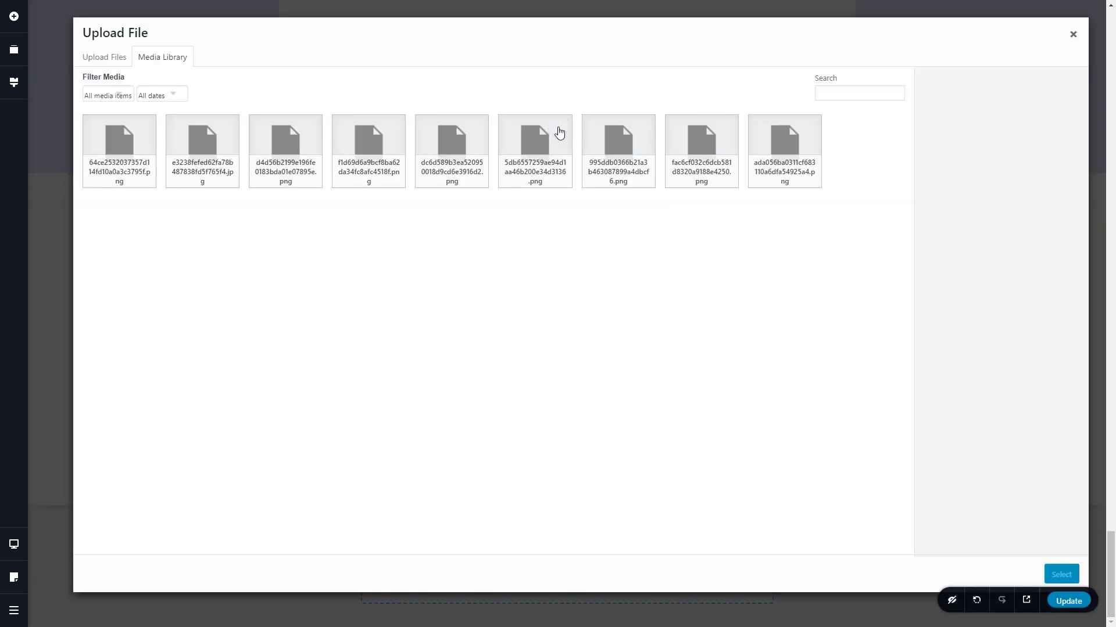
pyautogui.click(1072, 34)
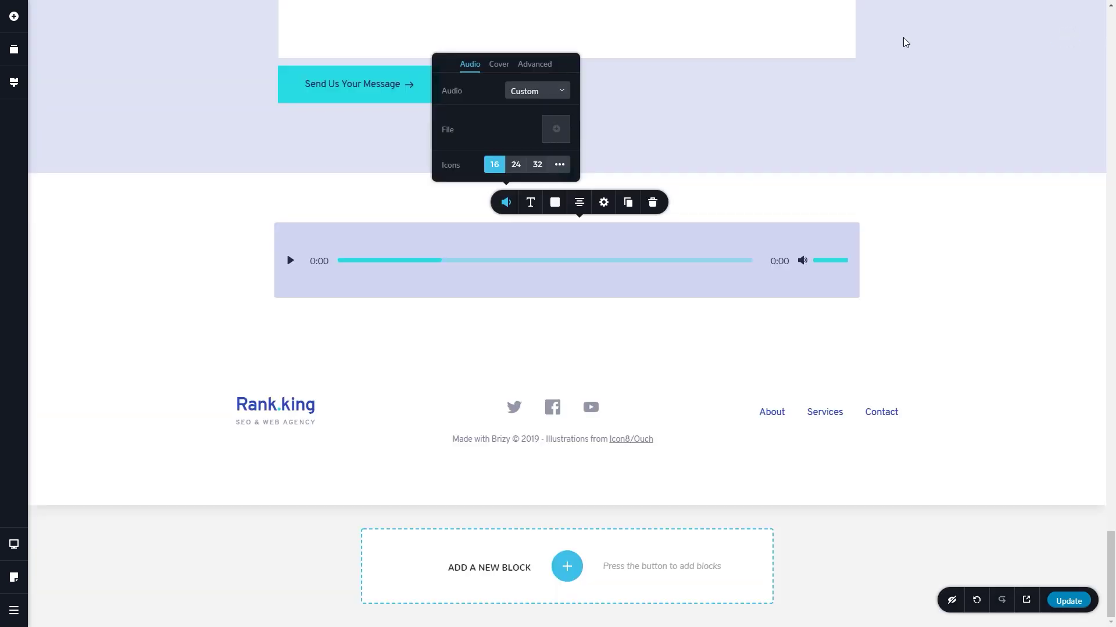
# Make the audio player's icons pink and move to its background colour
pyautogui.click(553, 203)
pyautogui.click(550, 163)
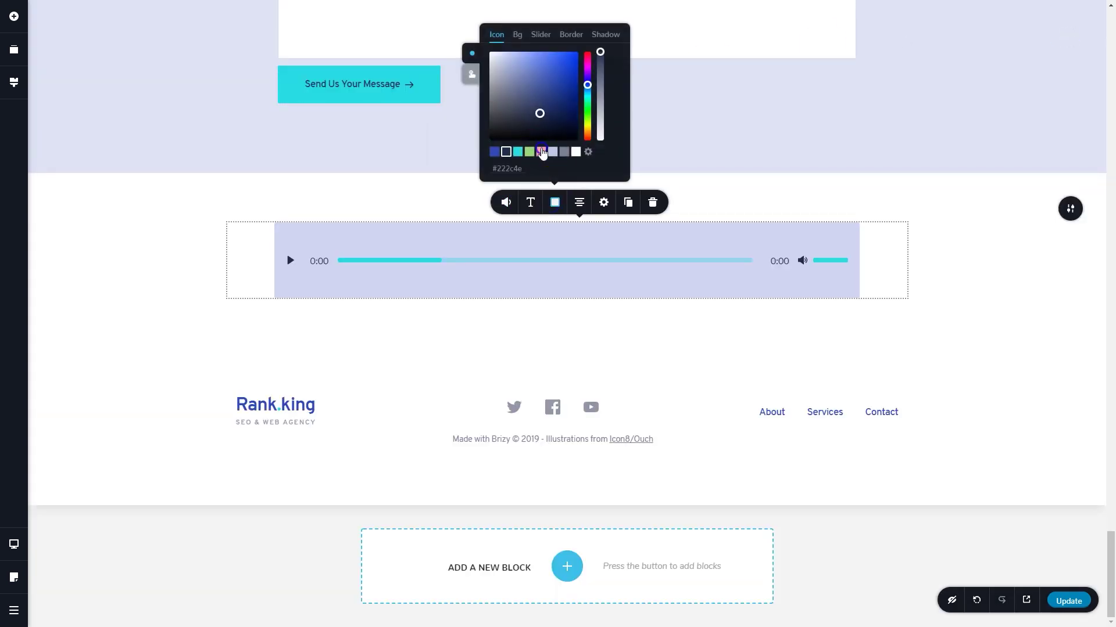
pyautogui.click(541, 152)
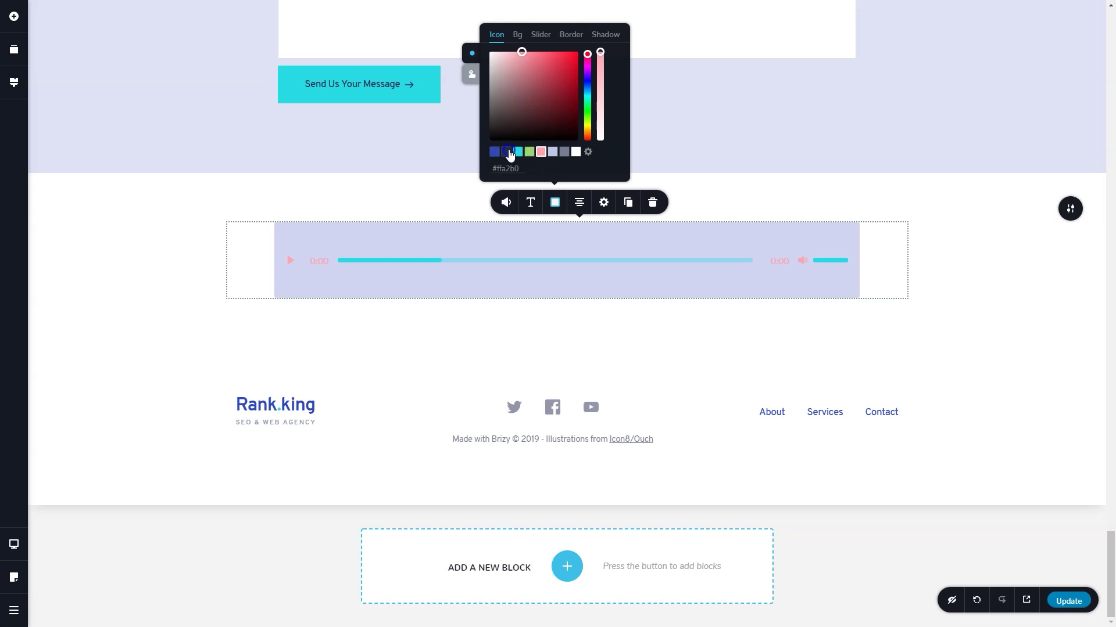
pyautogui.click(518, 35)
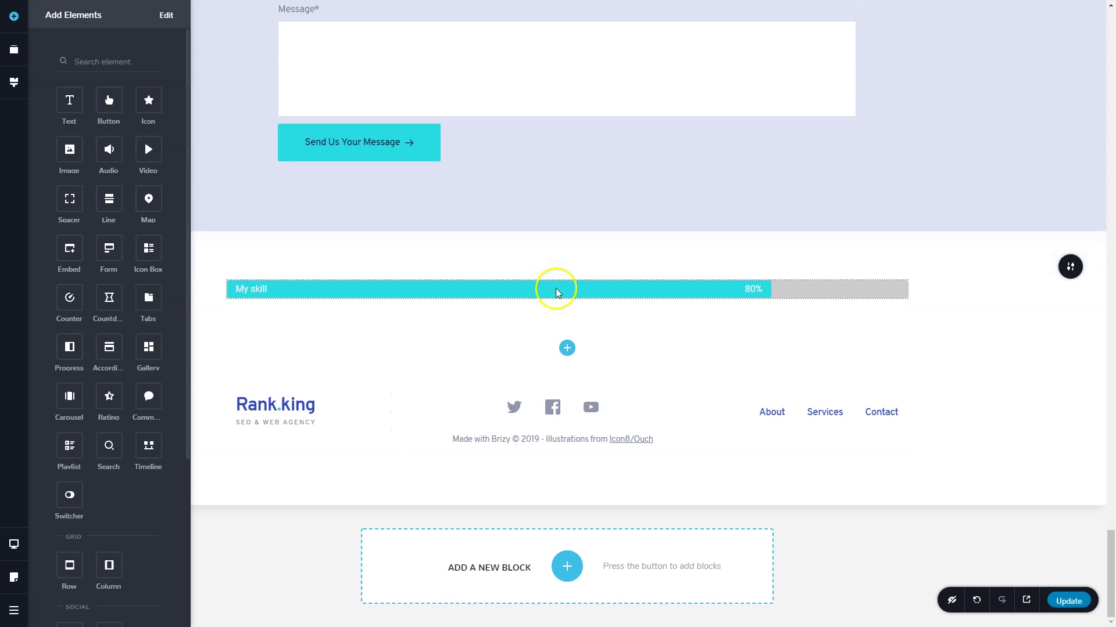
# Colour the My skill progress bar's fill dark navy
pyautogui.click(556, 292)
pyautogui.click(495, 262)
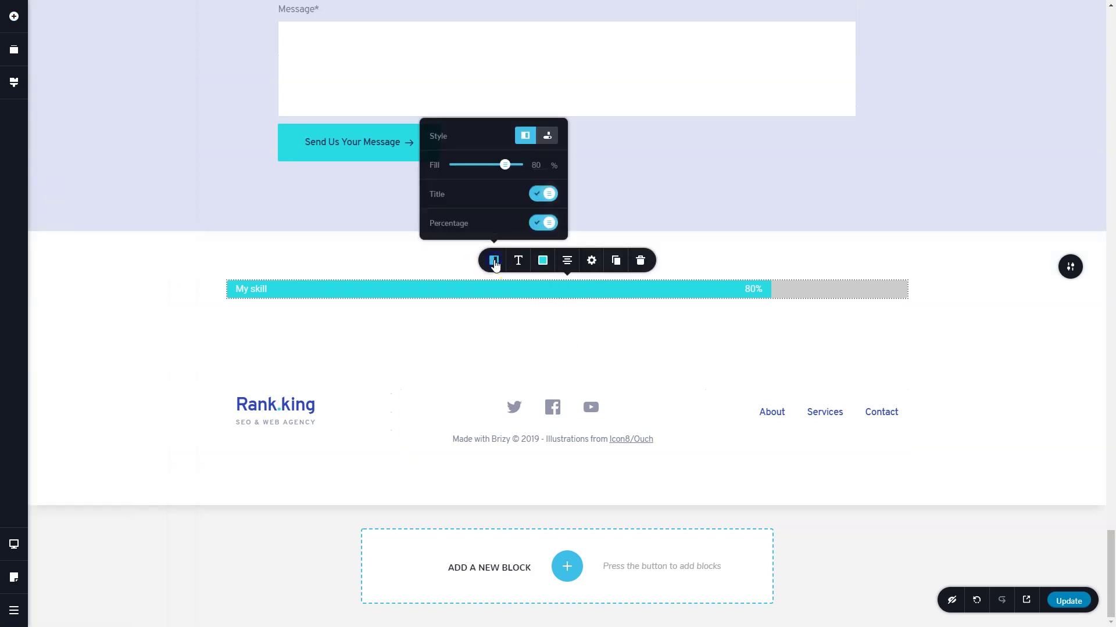
pyautogui.click(545, 264)
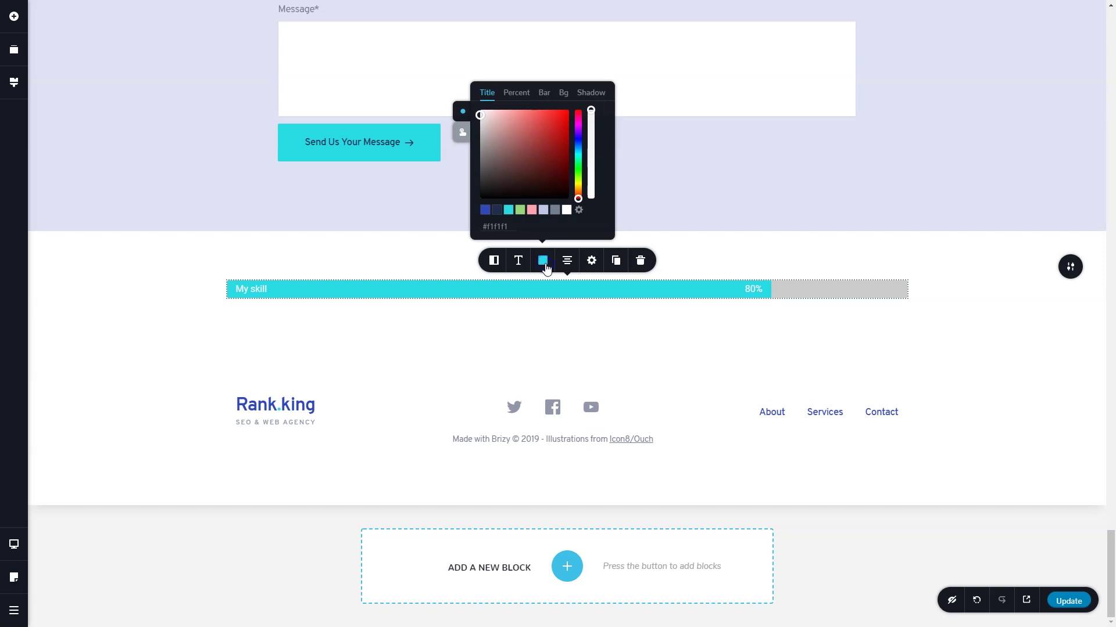
pyautogui.click(544, 92)
pyautogui.click(484, 212)
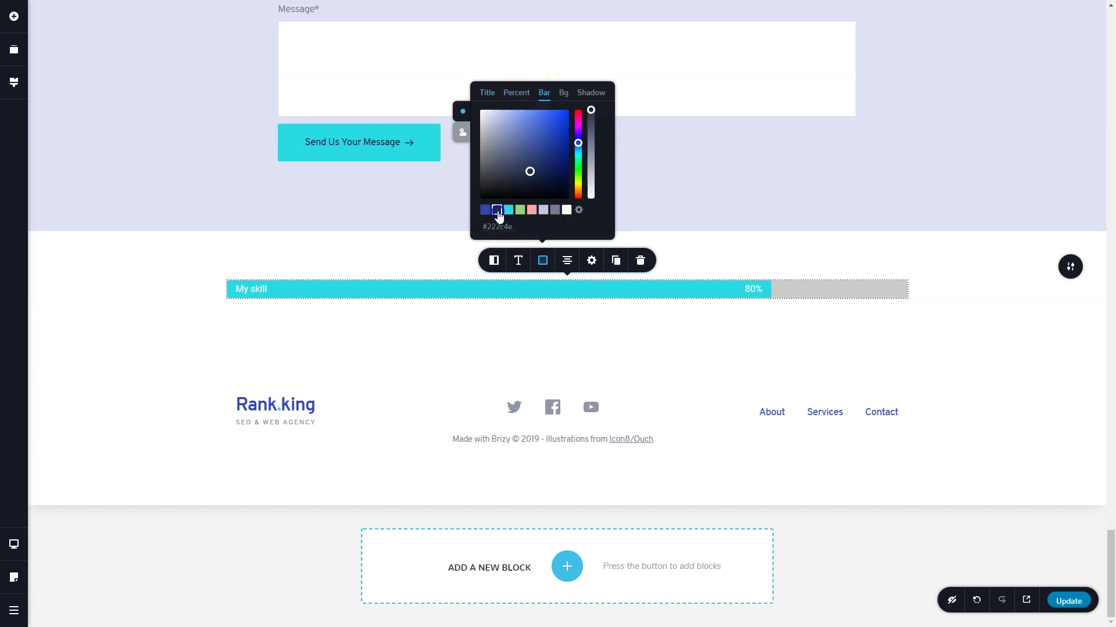
pyautogui.click(497, 211)
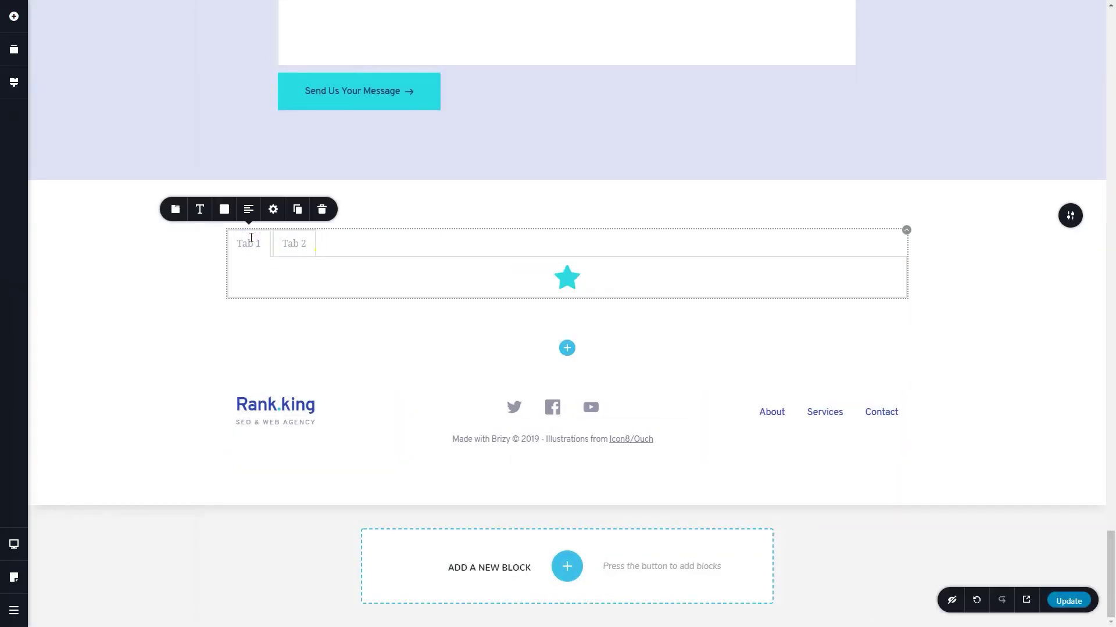
# Give Tab 1 a leaf icon and Tab 2 an icon from the icon library
pyautogui.click(176, 212)
pyautogui.click(186, 59)
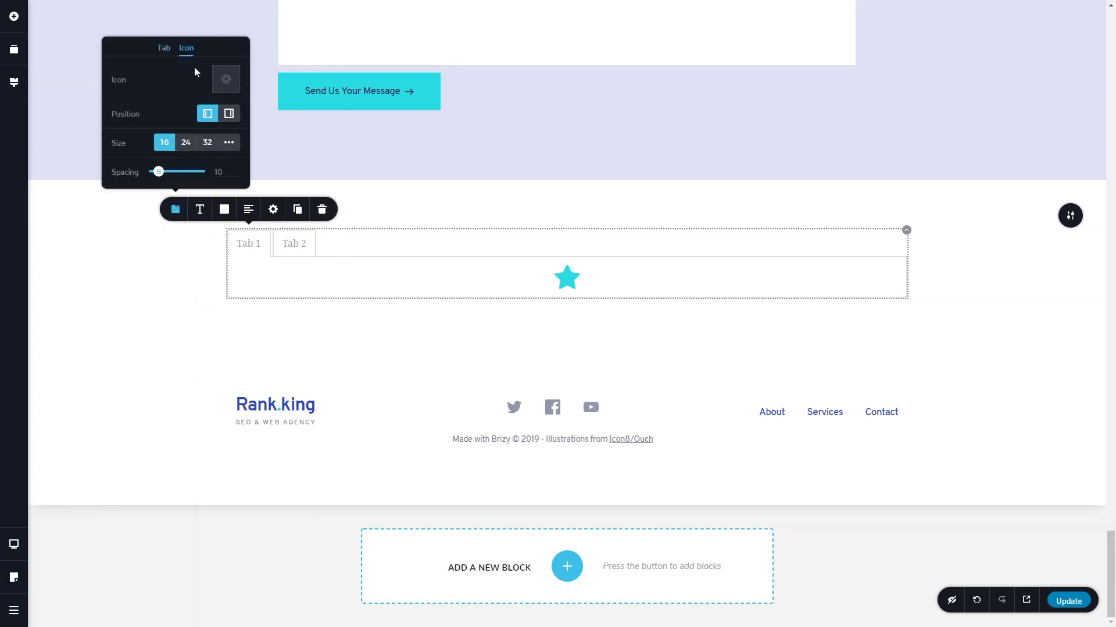
pyautogui.click(225, 80)
pyautogui.click(447, 230)
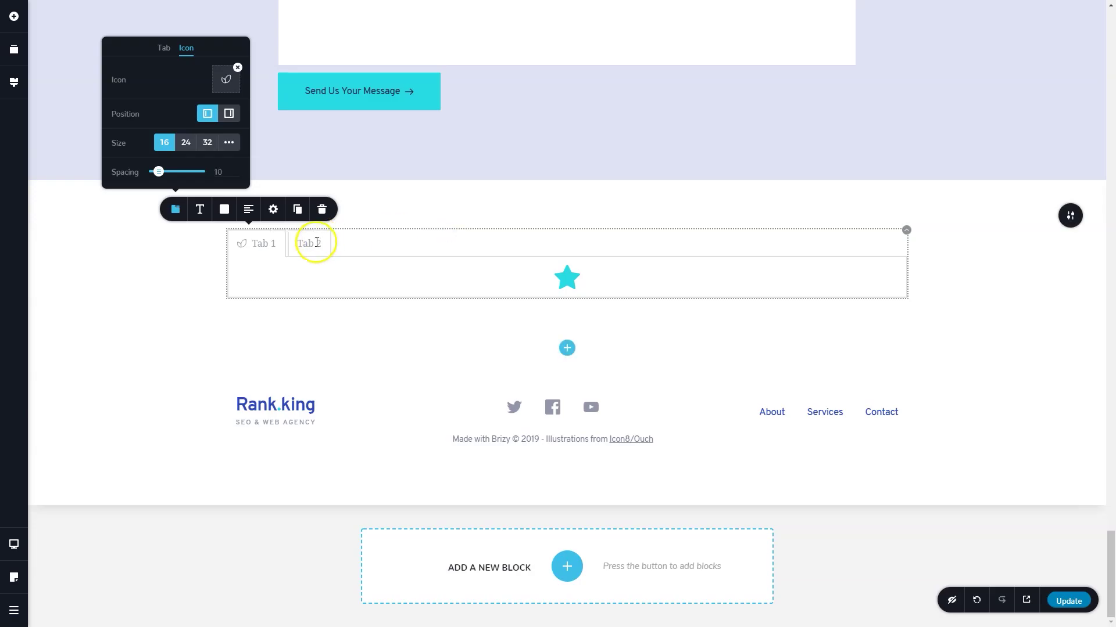
pyautogui.click(316, 243)
pyautogui.click(246, 44)
pyautogui.click(285, 76)
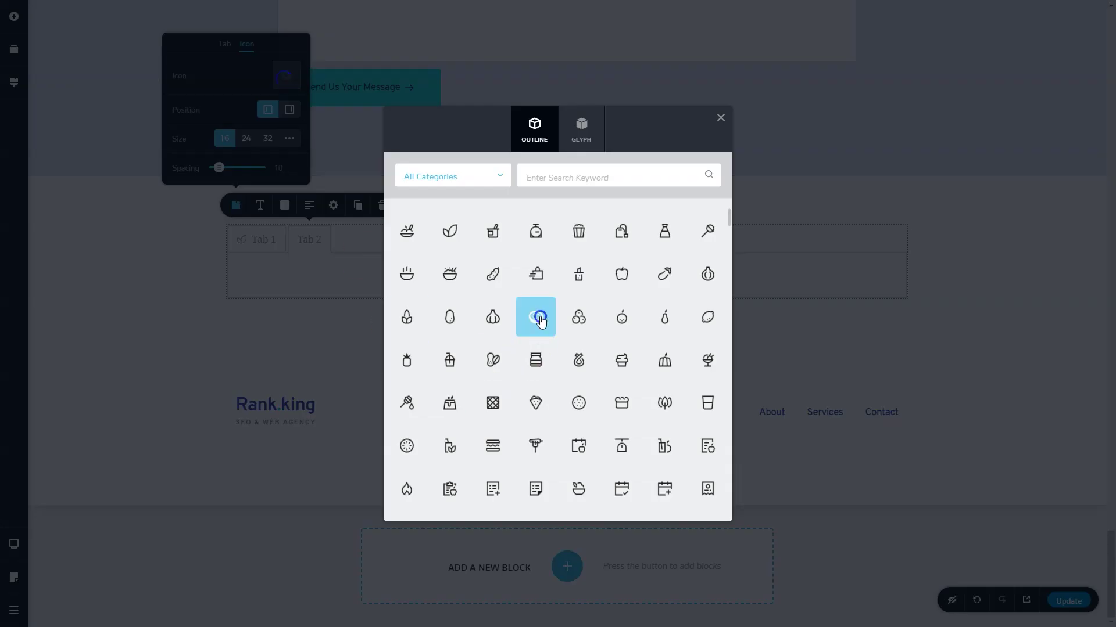
pyautogui.click(536, 317)
pyautogui.click(262, 241)
# Stack the tabs vertically with the second style, Content Gap 52 and Spacing 0
pyautogui.click(182, 209)
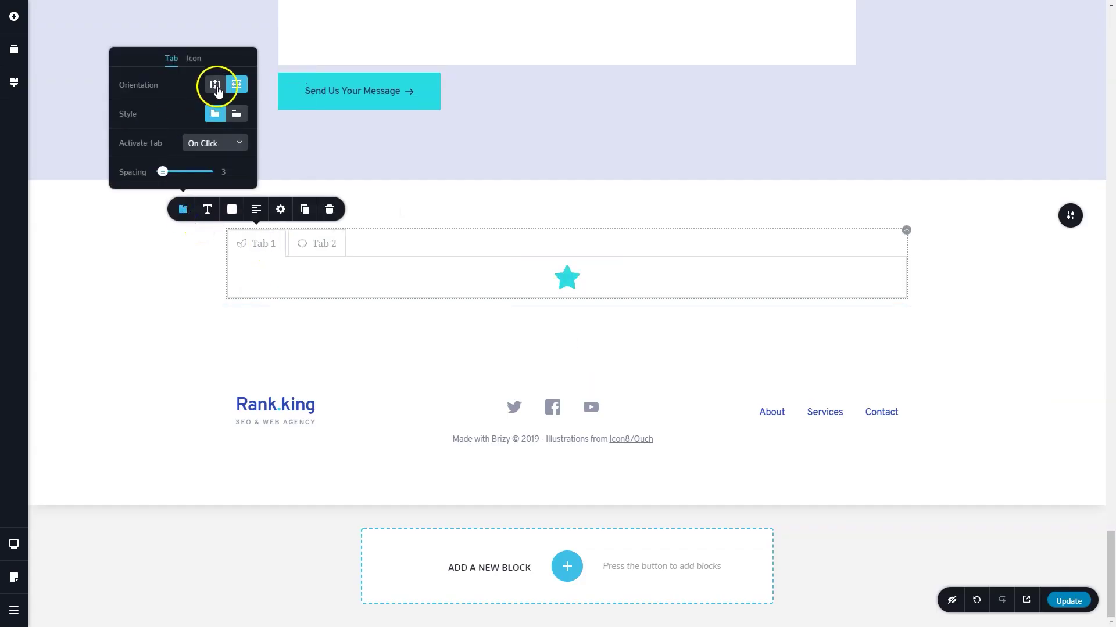
pyautogui.click(215, 85)
pyautogui.click(237, 124)
pyautogui.click(239, 125)
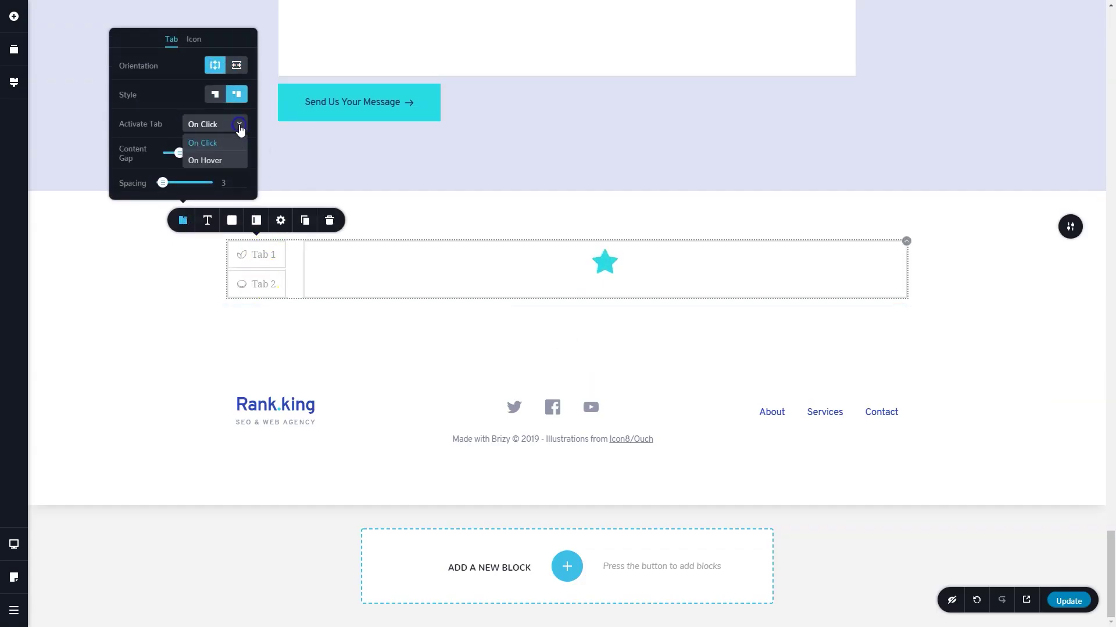
pyautogui.click(211, 141)
pyautogui.moveTo(178, 152); pyautogui.dragTo(187, 152)
pyautogui.moveTo(162, 183); pyautogui.dragTo(170, 185)
pyautogui.click(206, 220)
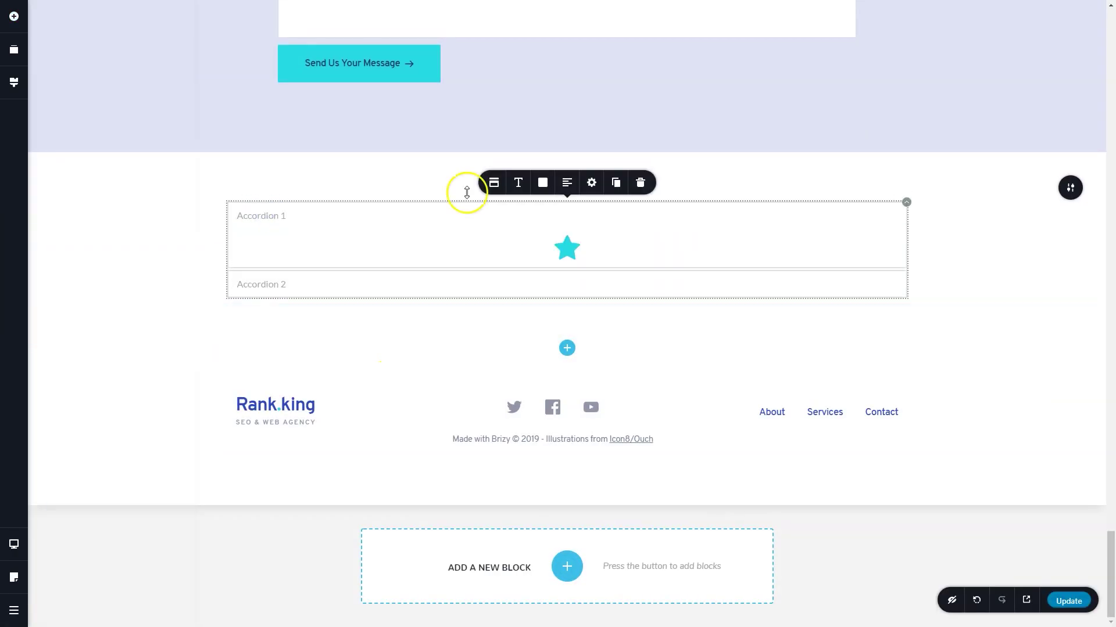
# Make the accordion collapsible and give its items heavy chevron icons
pyautogui.click(494, 183)
pyautogui.click(549, 88)
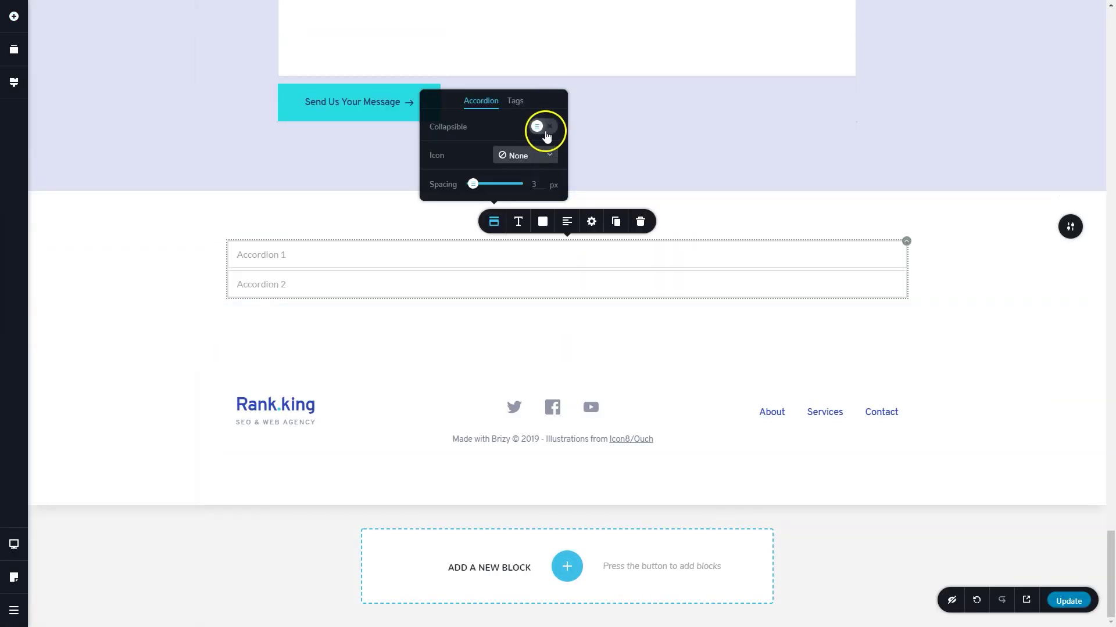
pyautogui.click(543, 126)
pyautogui.click(543, 88)
pyautogui.click(543, 126)
pyautogui.click(523, 116)
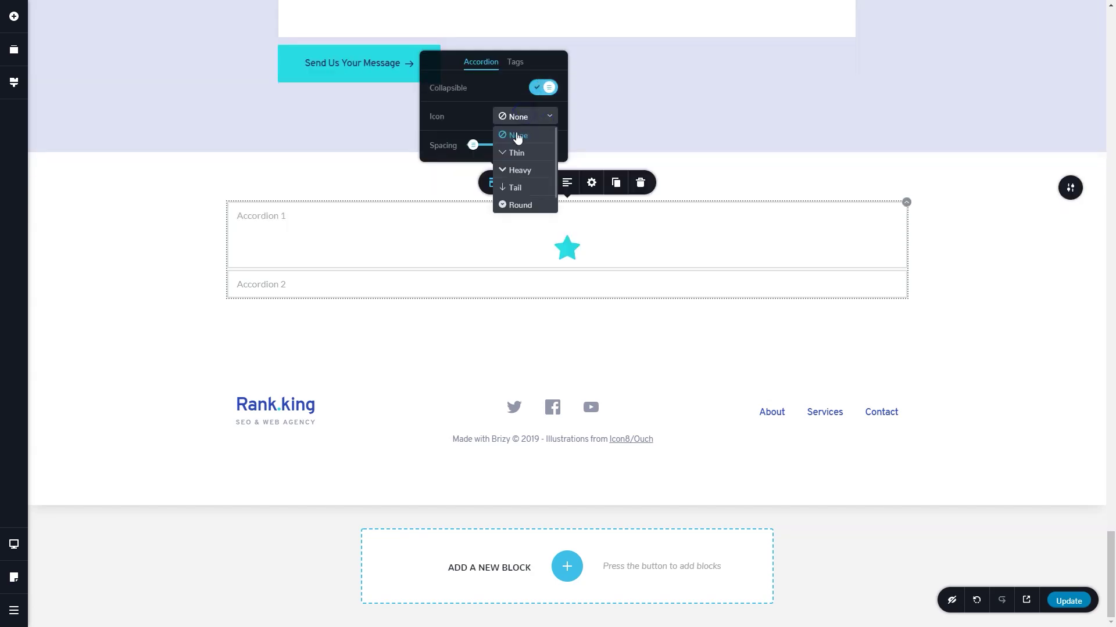
pyautogui.click(517, 136)
pyautogui.click(523, 116)
pyautogui.click(519, 169)
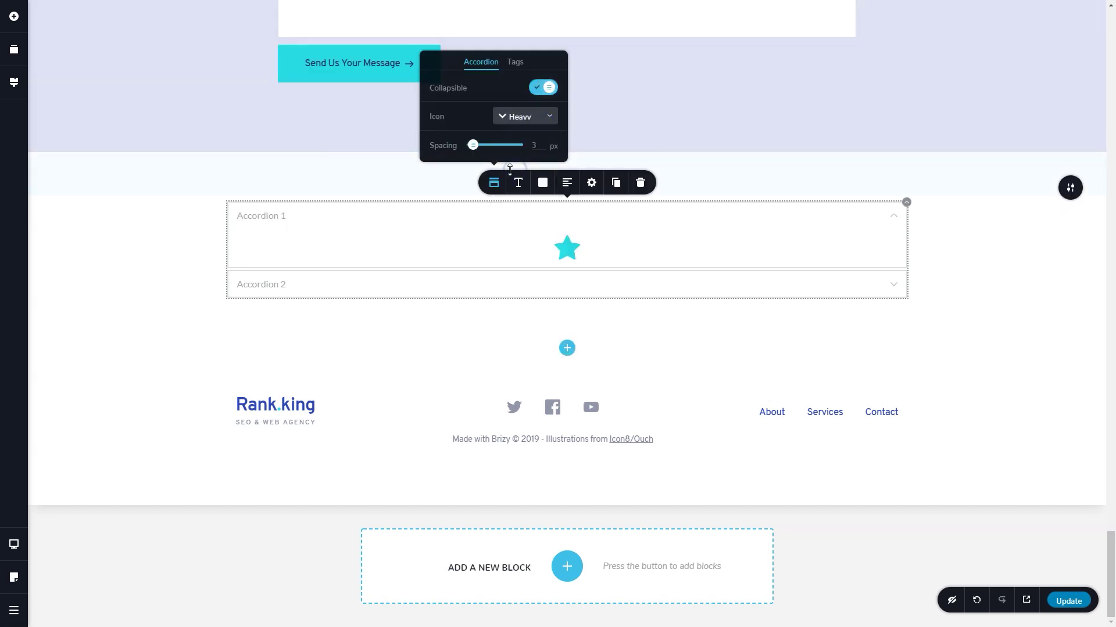
# Duplicate the accordion item twice and expand each item in turn
pyautogui.click(616, 182)
pyautogui.click(615, 151)
pyautogui.click(491, 244)
pyautogui.click(384, 185)
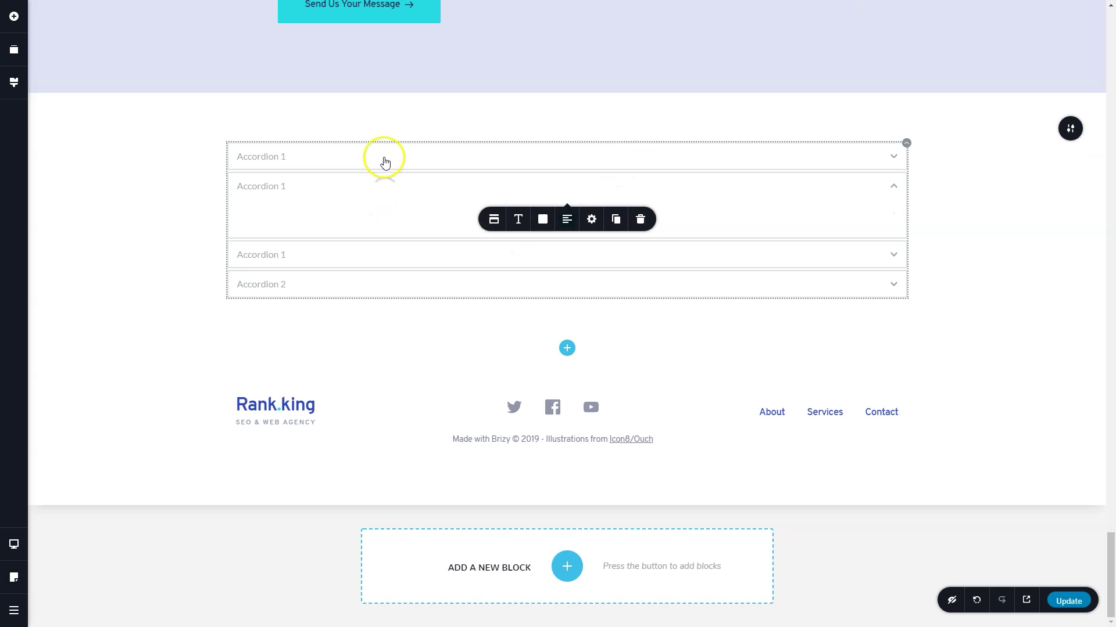
pyautogui.click(384, 160)
# Tag the first accordion item 'car' and open the second item's tags
pyautogui.click(494, 190)
pyautogui.click(516, 222)
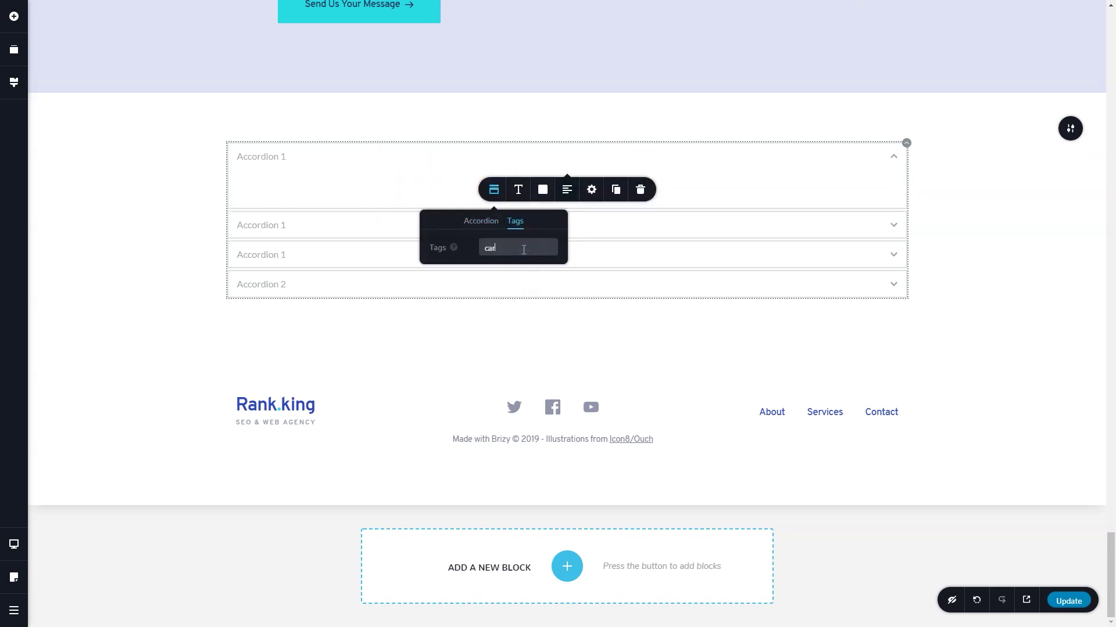
pyautogui.write('car')
pyautogui.click(354, 220)
pyautogui.click(494, 190)
pyautogui.click(516, 128)
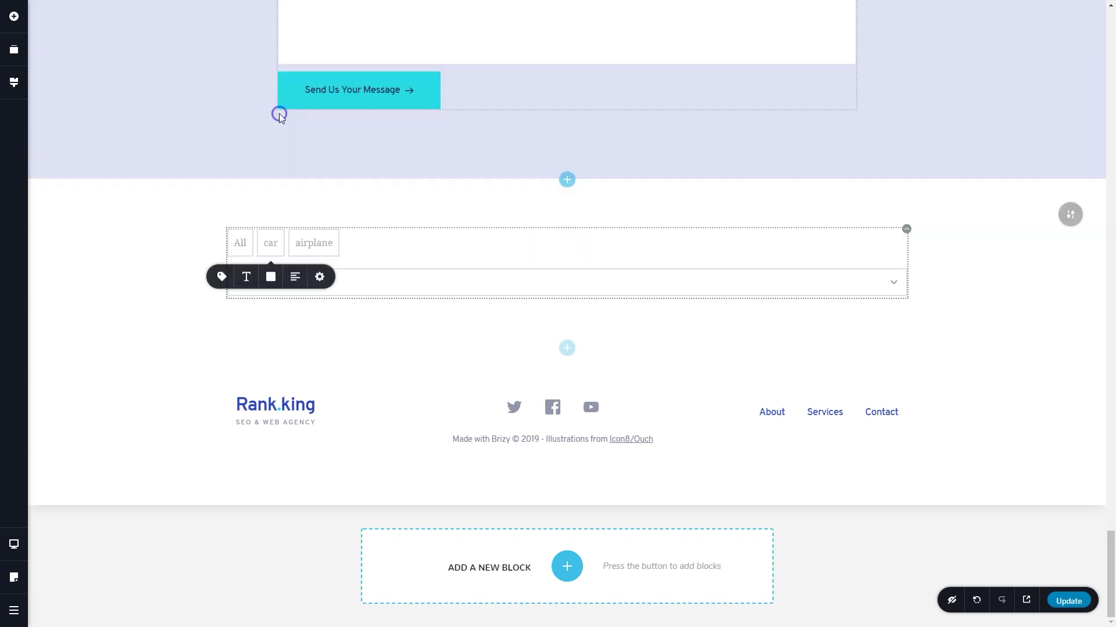
pyautogui.click(304, 249)
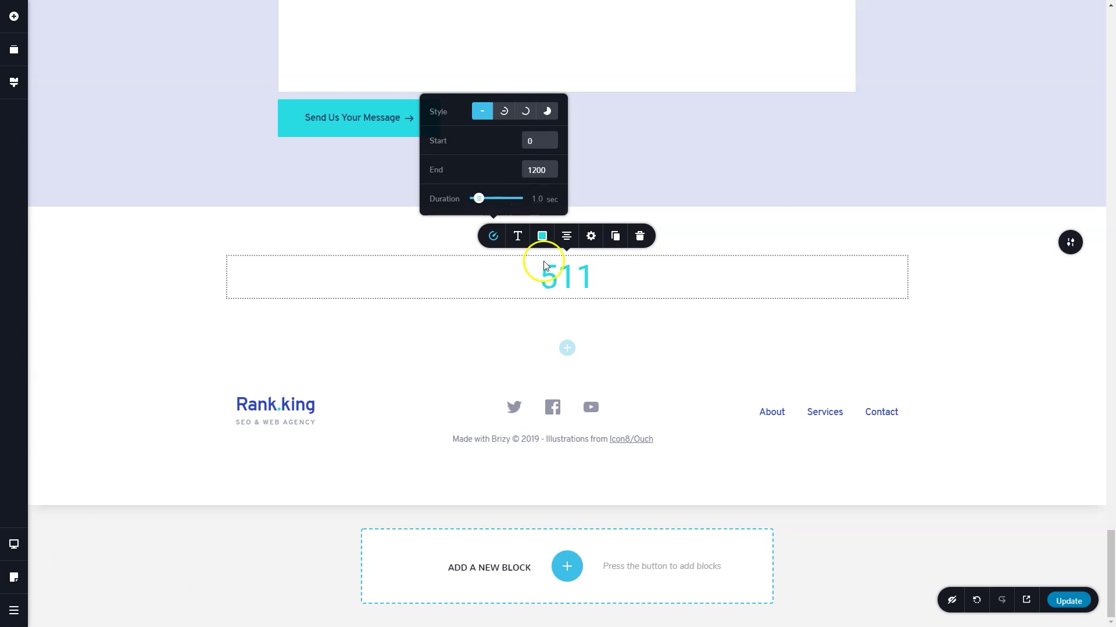
# Enlarge the counter's number and duplicate the counter
pyautogui.click(518, 236)
pyautogui.scroll(3, 533, 161)
pyautogui.hotkey('ctrl', 'd')
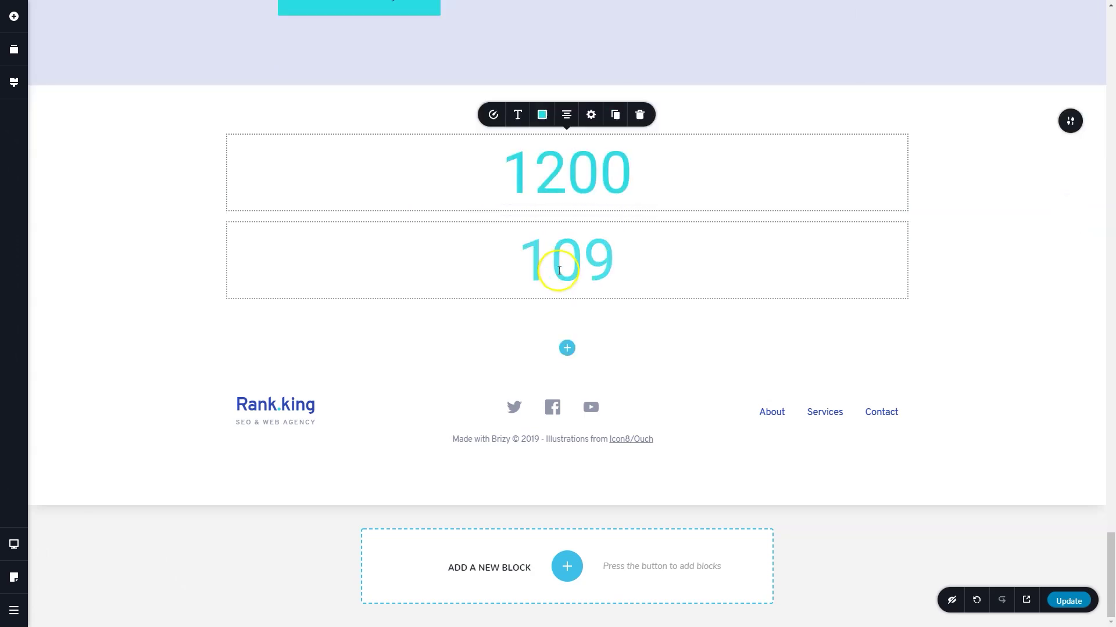
# Make the second counter a circle style with a dark navy centre
pyautogui.click(559, 270)
pyautogui.click(493, 203)
pyautogui.click(505, 77)
pyautogui.click(543, 202)
pyautogui.click(535, 35)
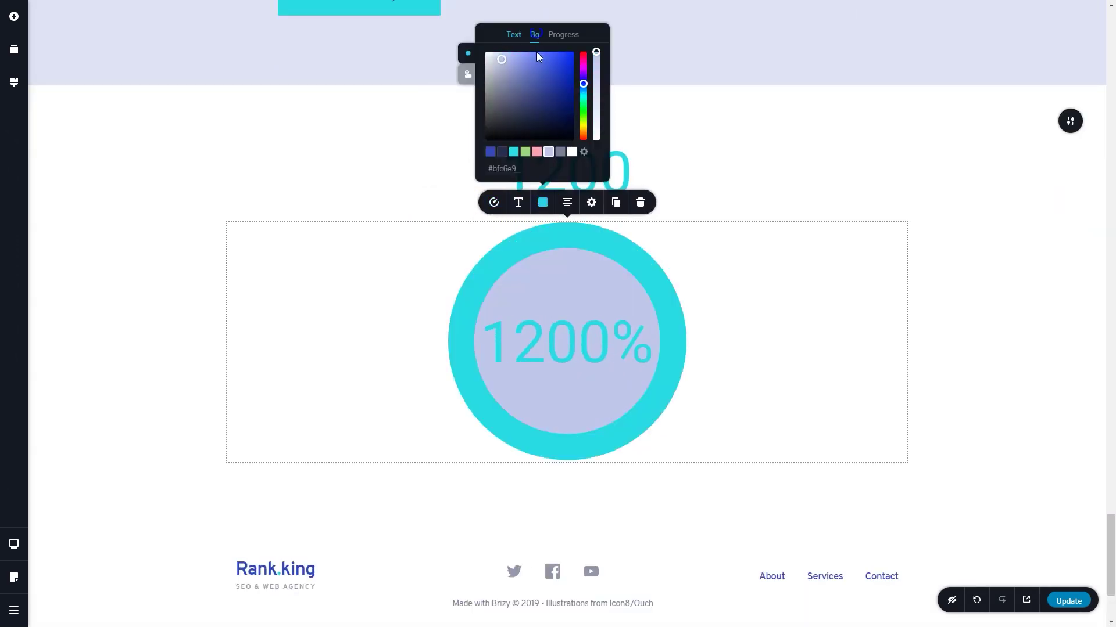
pyautogui.click(502, 152)
# Duplicate the circle counter and turn the copy into a filled pie ending at 60
pyautogui.hotkey('ctrl', 'd')
pyautogui.scroll(-3, 630, 264)
pyautogui.click(523, 294)
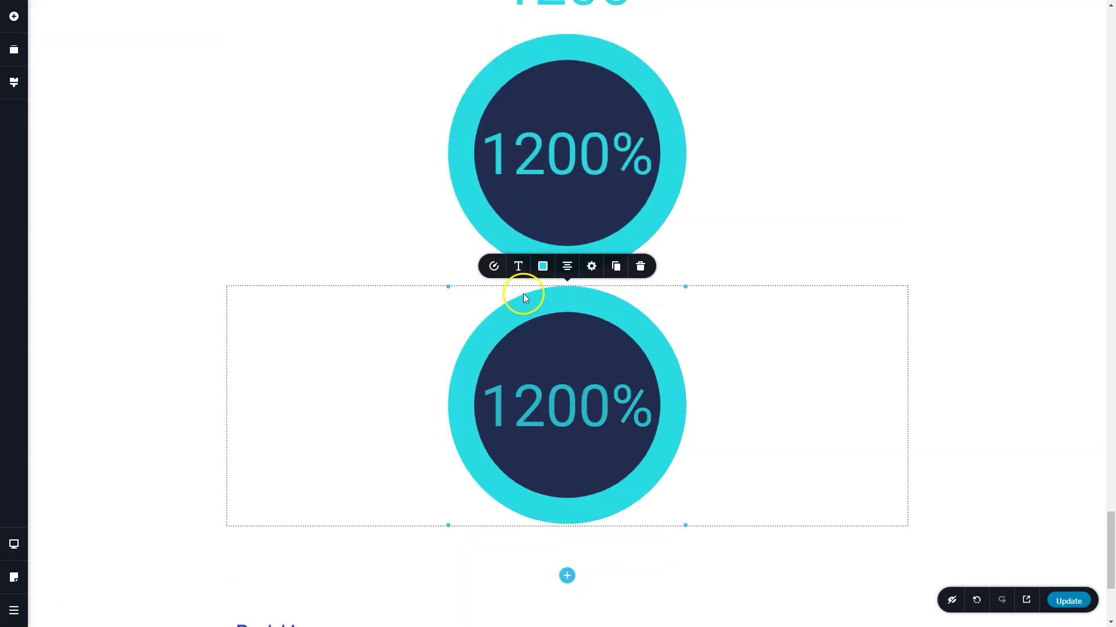
pyautogui.click(493, 266)
pyautogui.click(528, 141)
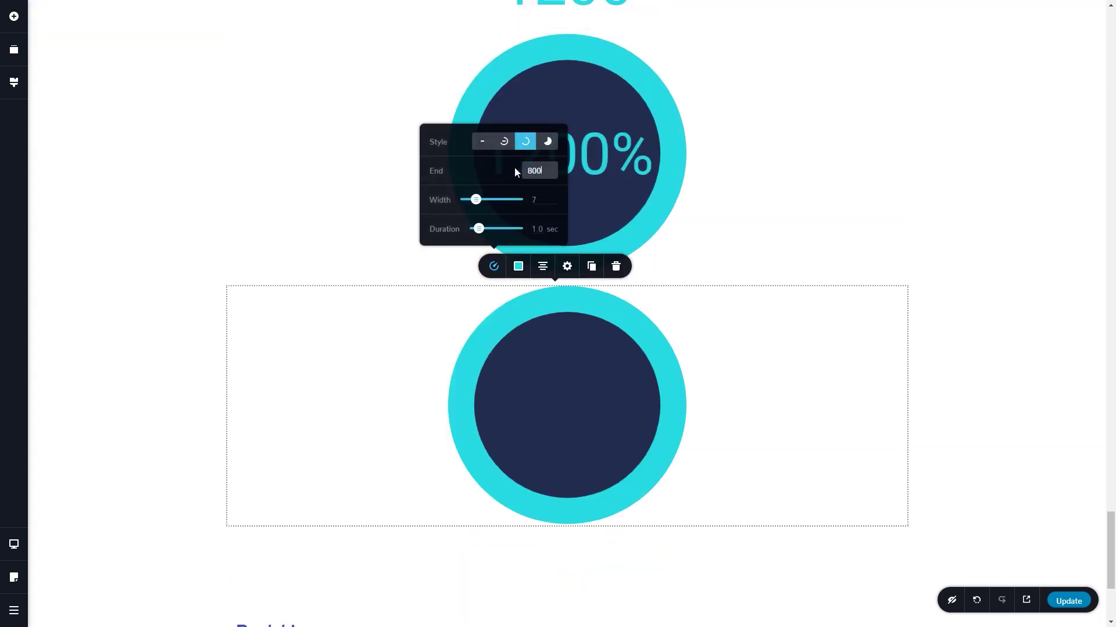
pyautogui.click(476, 200)
pyautogui.click(547, 141)
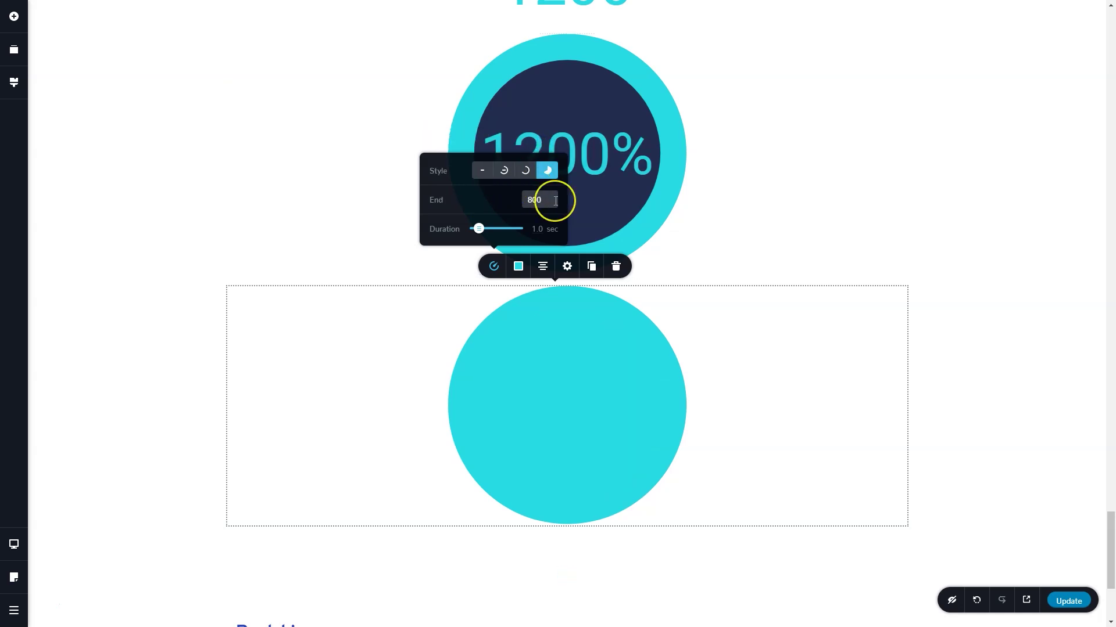
pyautogui.press('BackSpace')
pyautogui.press('BackSpace')
pyautogui.press('BackSpace')
pyautogui.write('60')
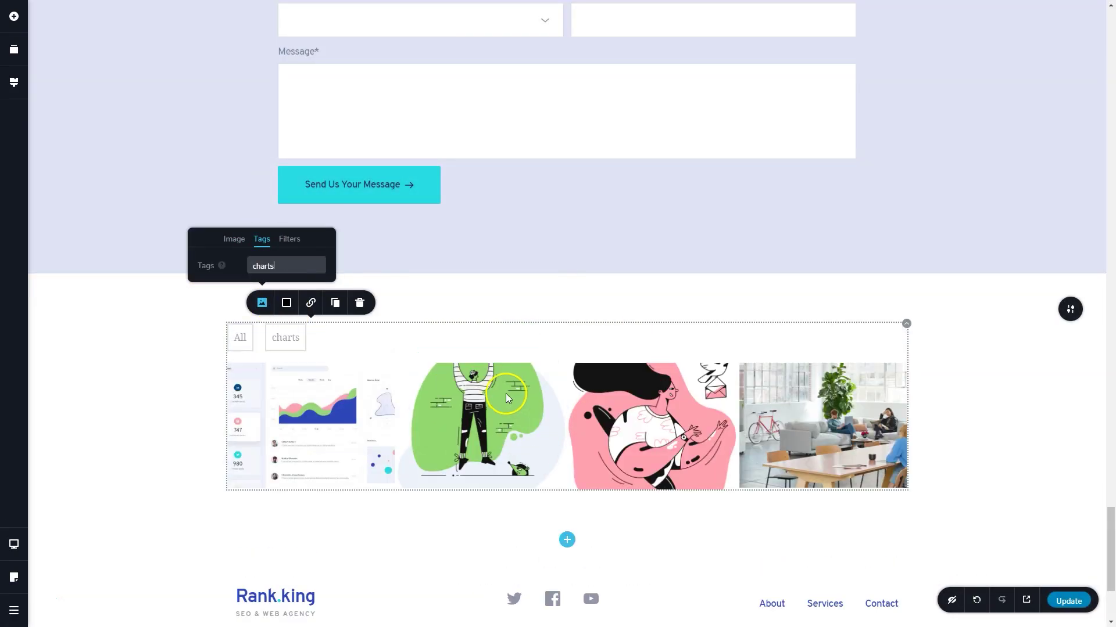
# Confirm the 'charts' tag and tag the second gallery image 'svg'
pyautogui.click(468, 350)
pyautogui.click(432, 343)
pyautogui.click(427, 190)
pyautogui.click(452, 308)
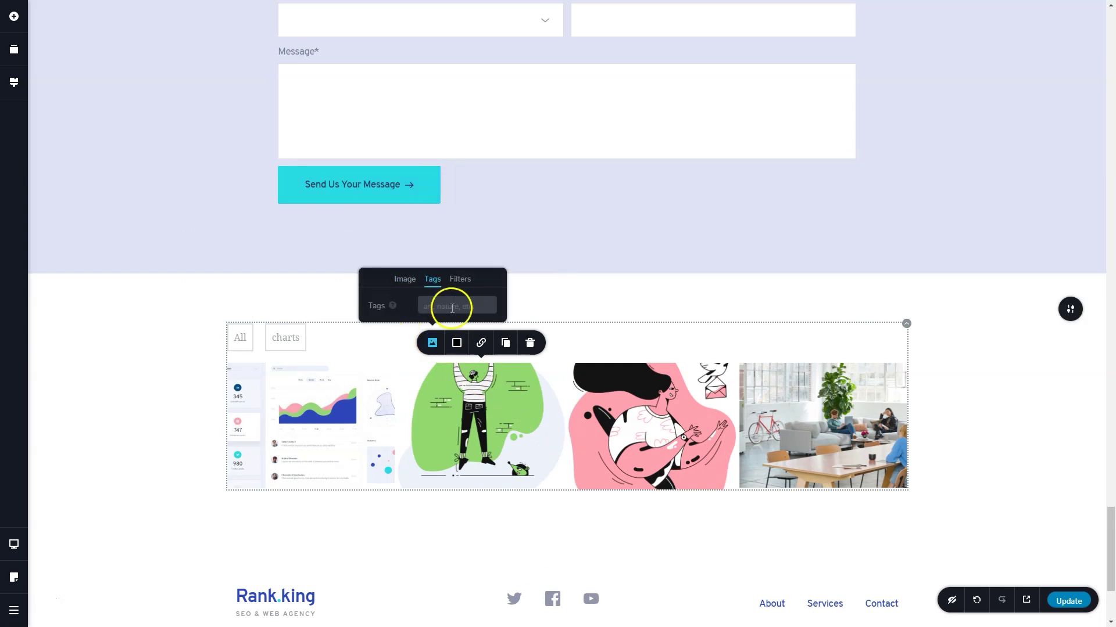
pyautogui.write('svg')
pyautogui.press('Return')
# Start tagging the third gallery image and tag the fourth image 'stock'
pyautogui.click(605, 366)
pyautogui.click(603, 343)
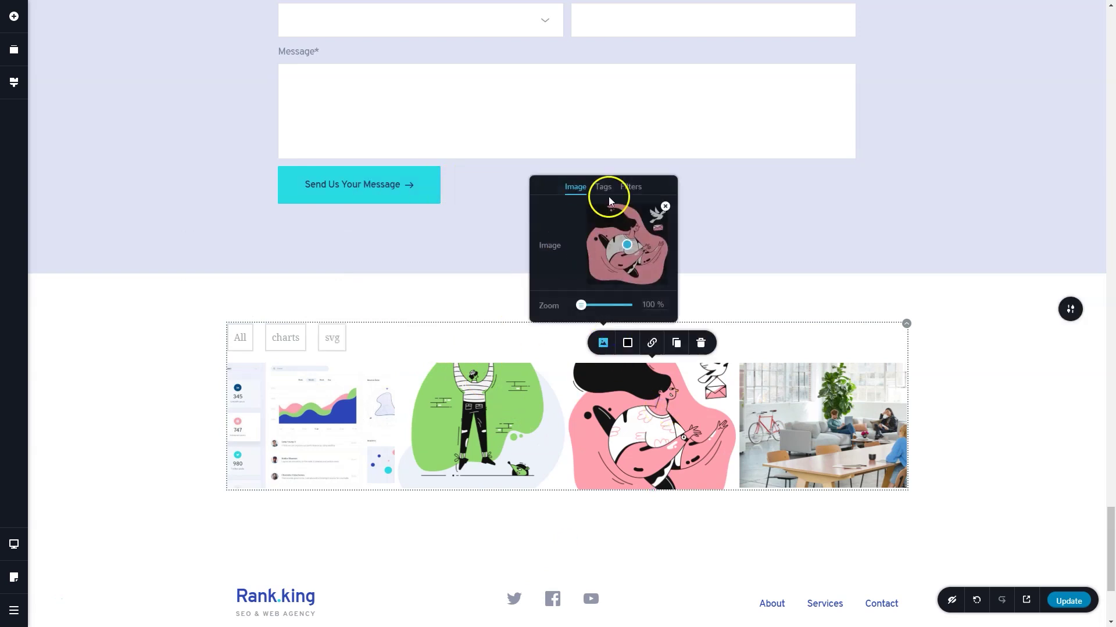
pyautogui.click(605, 186)
pyautogui.click(599, 305)
pyautogui.write('svg')
pyautogui.click(785, 376)
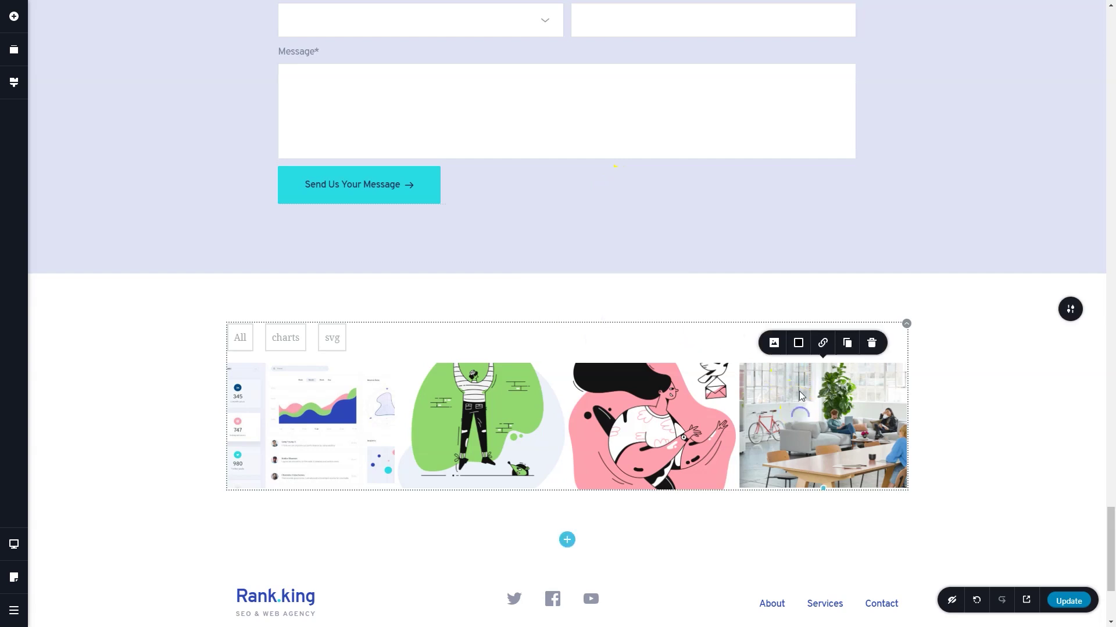
pyautogui.click(776, 346)
pyautogui.click(768, 229)
pyautogui.click(767, 301)
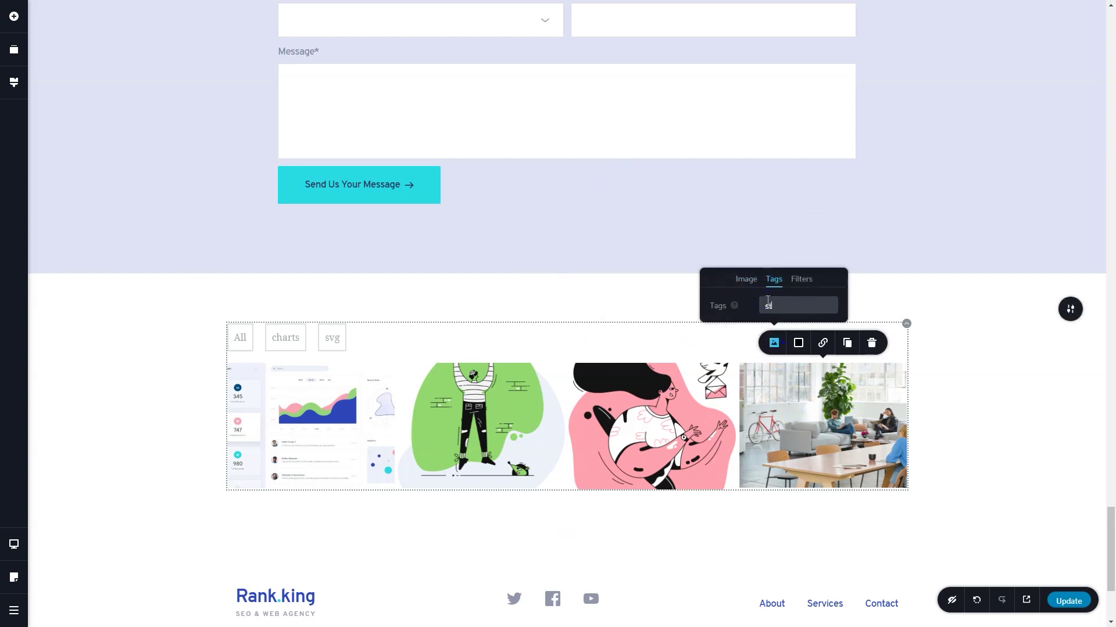
pyautogui.write('stock')
pyautogui.click(643, 326)
# Make the gallery filter buttons solid with reduced spacing between them
pyautogui.click(239, 339)
pyautogui.click(189, 302)
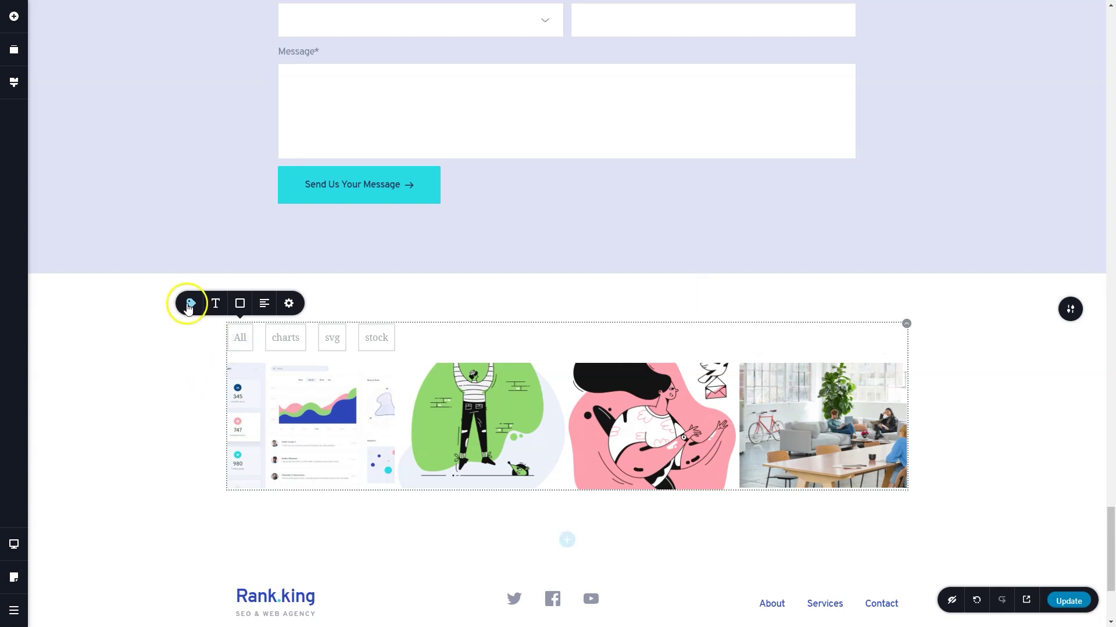
pyautogui.moveTo(180, 243); pyautogui.dragTo(182, 266)
pyautogui.click(244, 207)
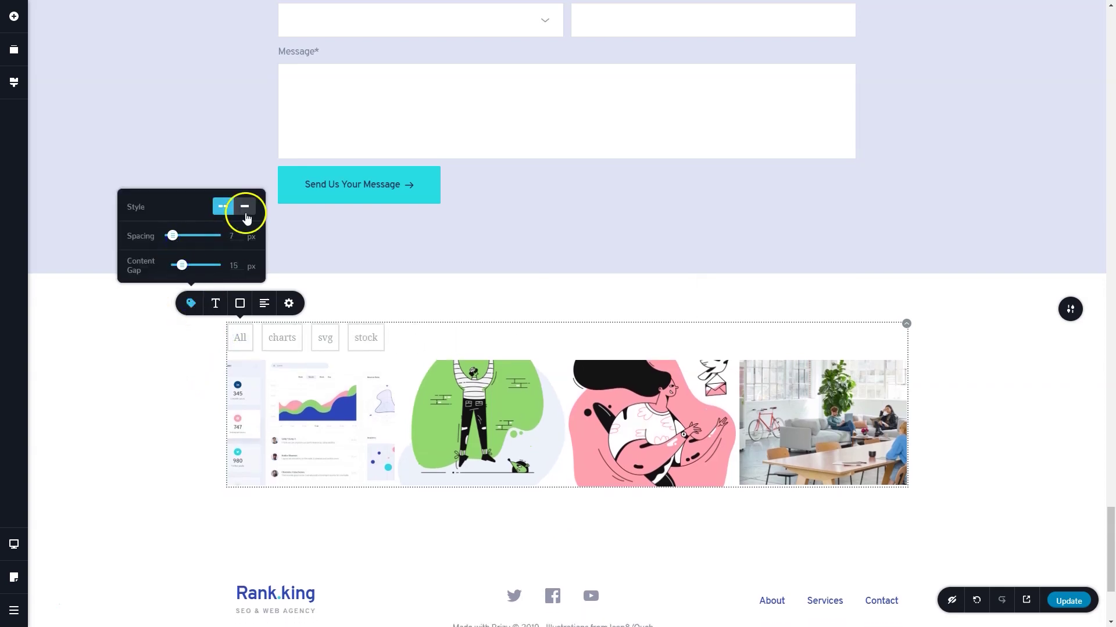
# Filter the gallery by charts, svg and stock, then show all images again
pyautogui.click(265, 338)
pyautogui.click(297, 339)
pyautogui.click(320, 337)
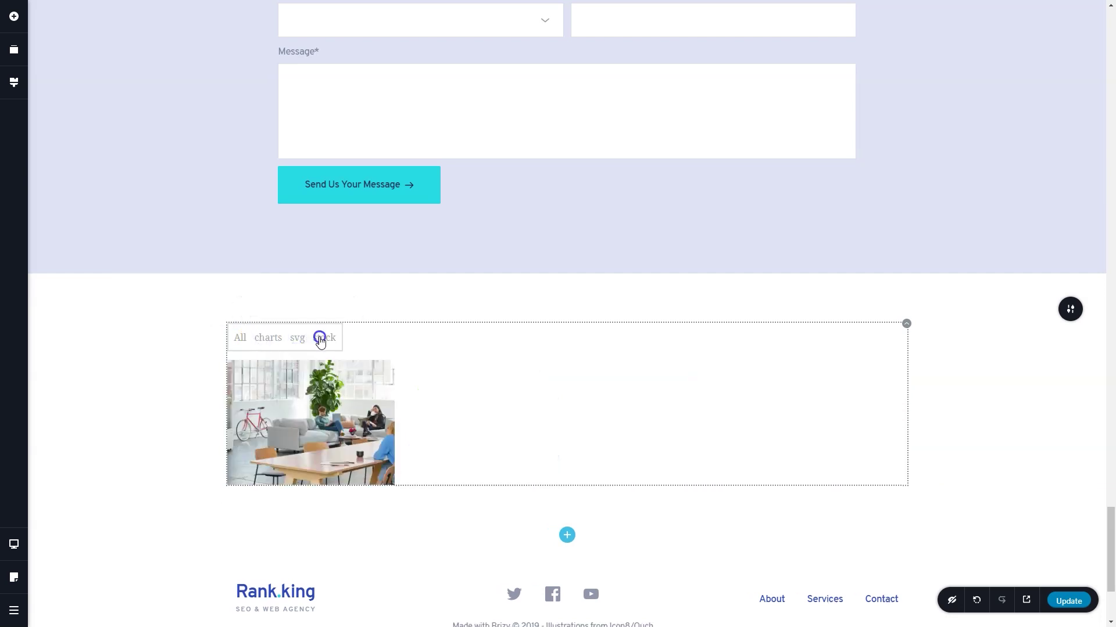
pyautogui.click(237, 339)
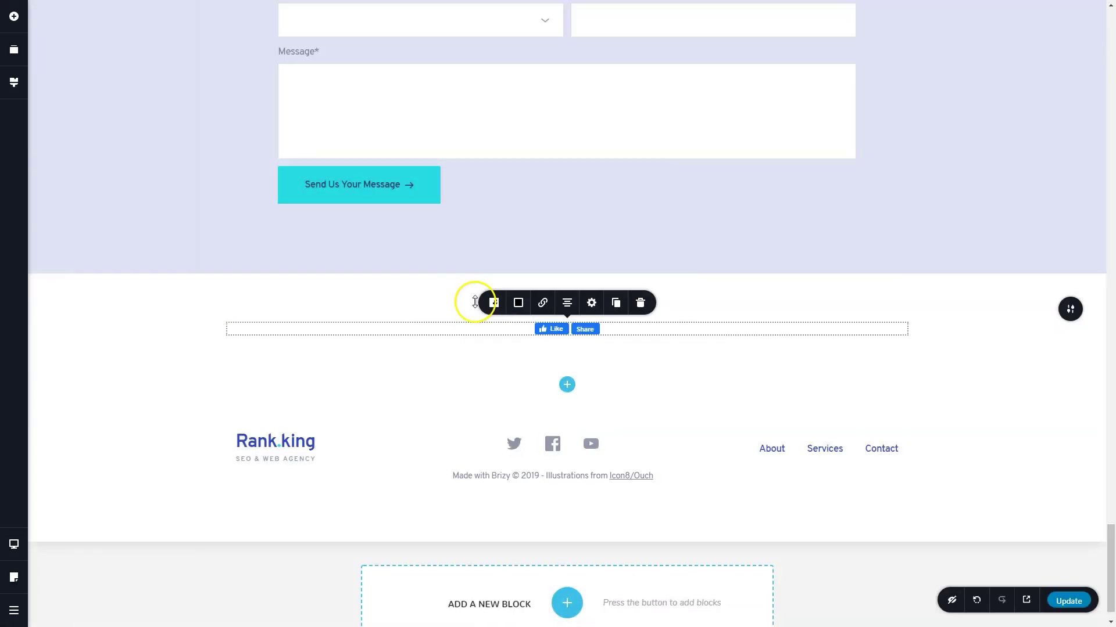
# Switch the Facebook Like button to an Embed, then a Page timeline, then a Group embed
pyautogui.click(493, 303)
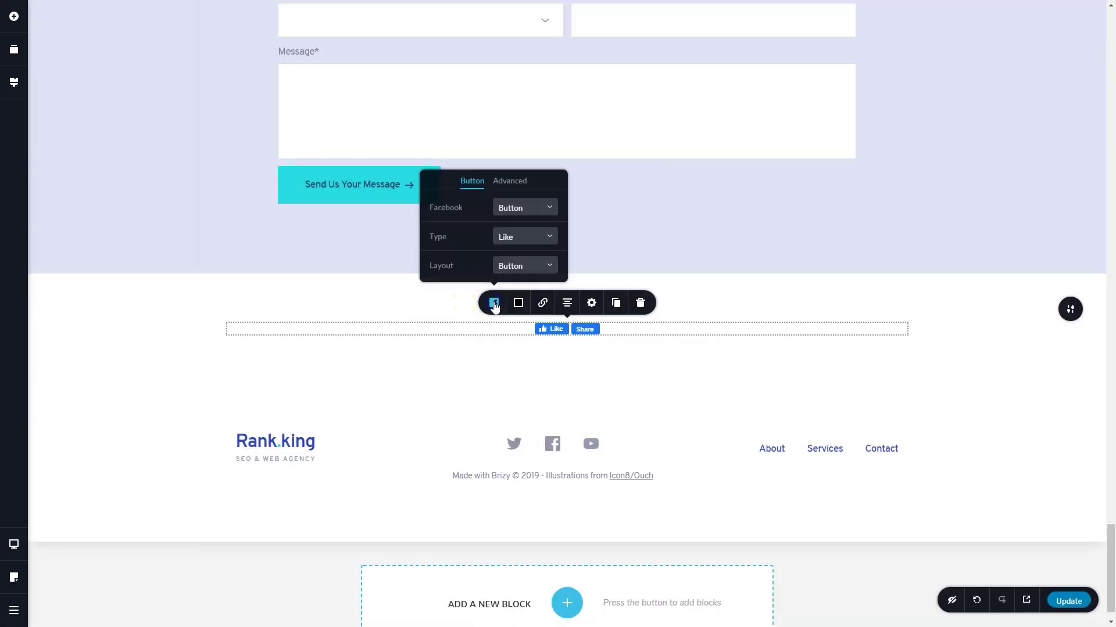
pyautogui.click(509, 208)
pyautogui.click(507, 245)
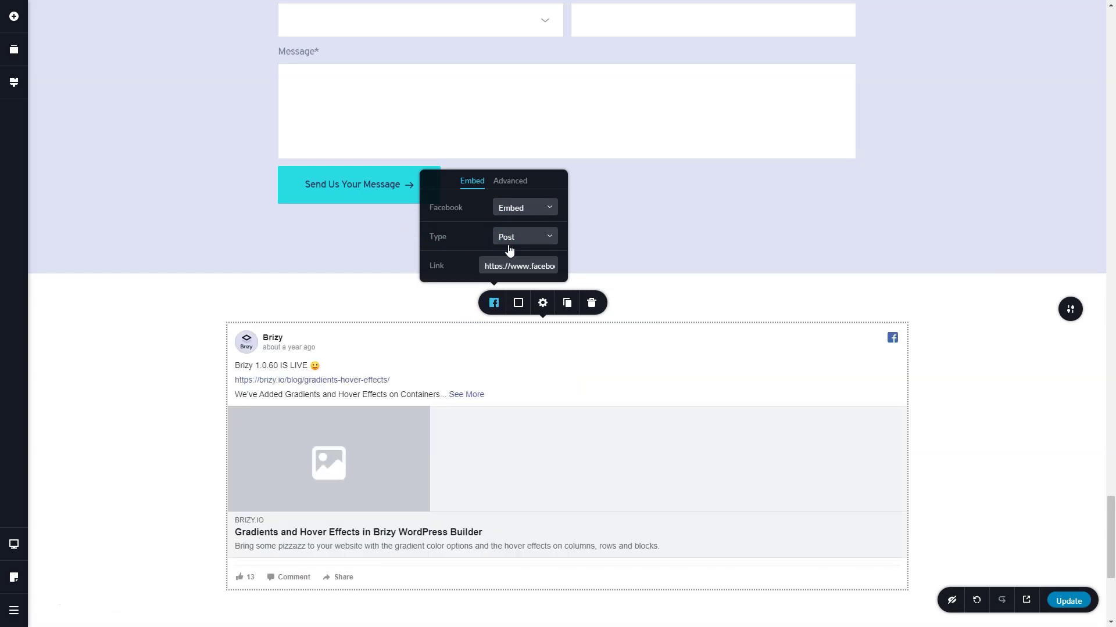
pyautogui.click(509, 238)
pyautogui.click(509, 208)
pyautogui.click(506, 259)
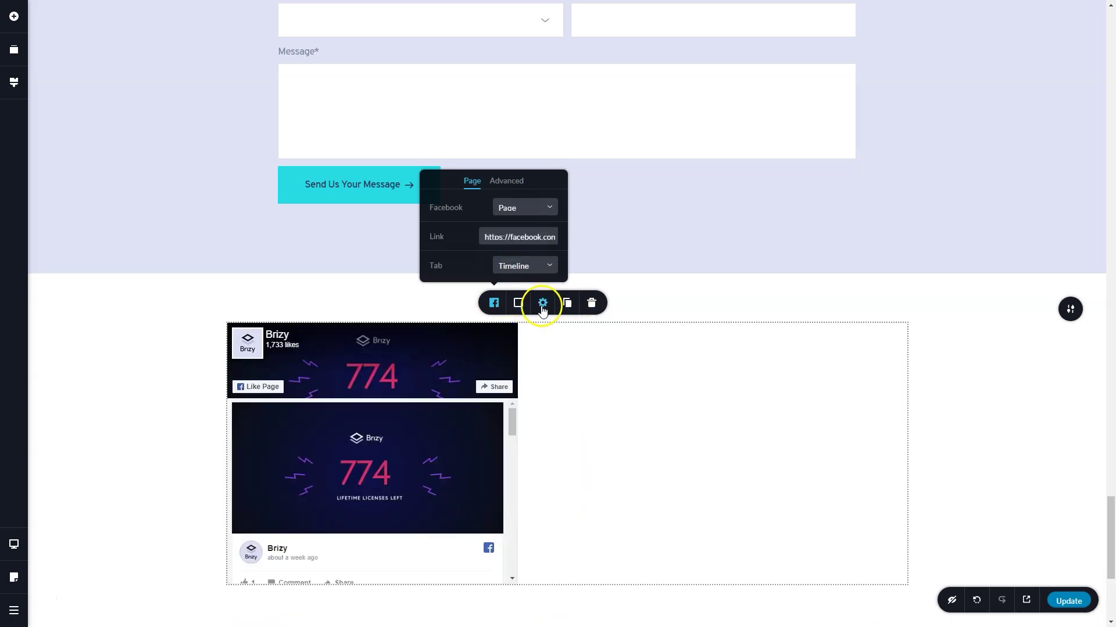
pyautogui.click(525, 207)
pyautogui.click(514, 277)
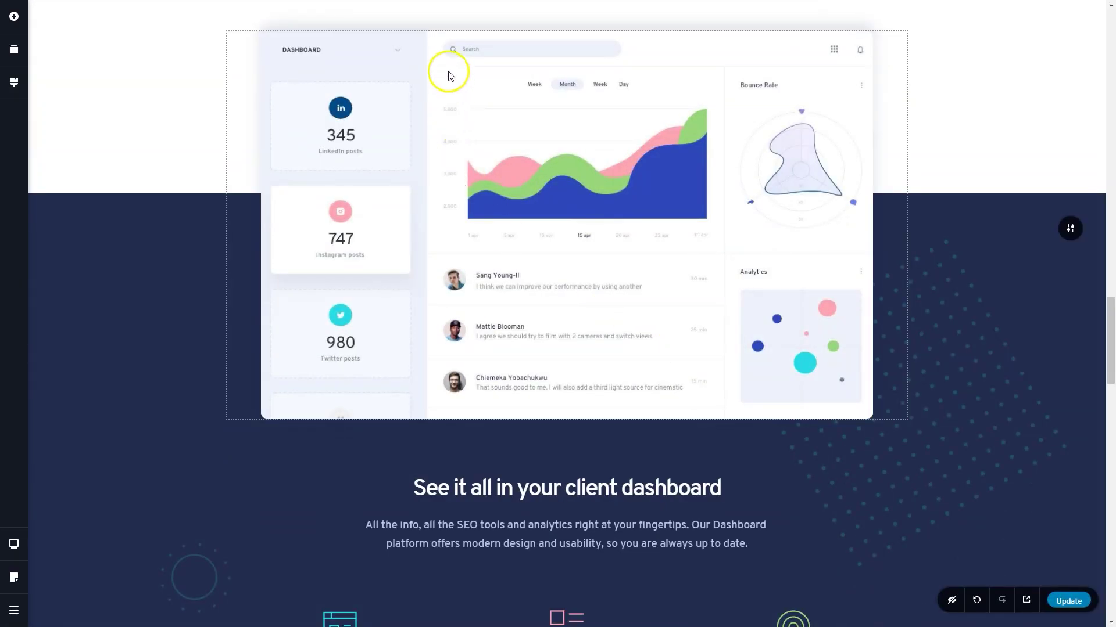
# Inspect the dashboard image's settings, then dismiss them and deselect the image
pyautogui.click(448, 71)
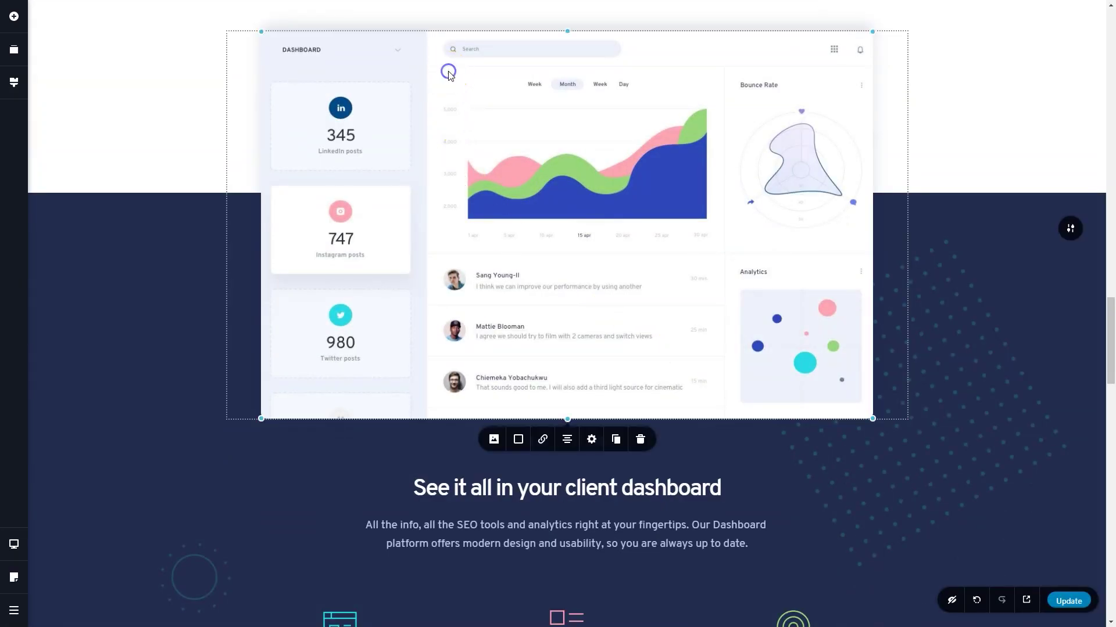
pyautogui.click(494, 440)
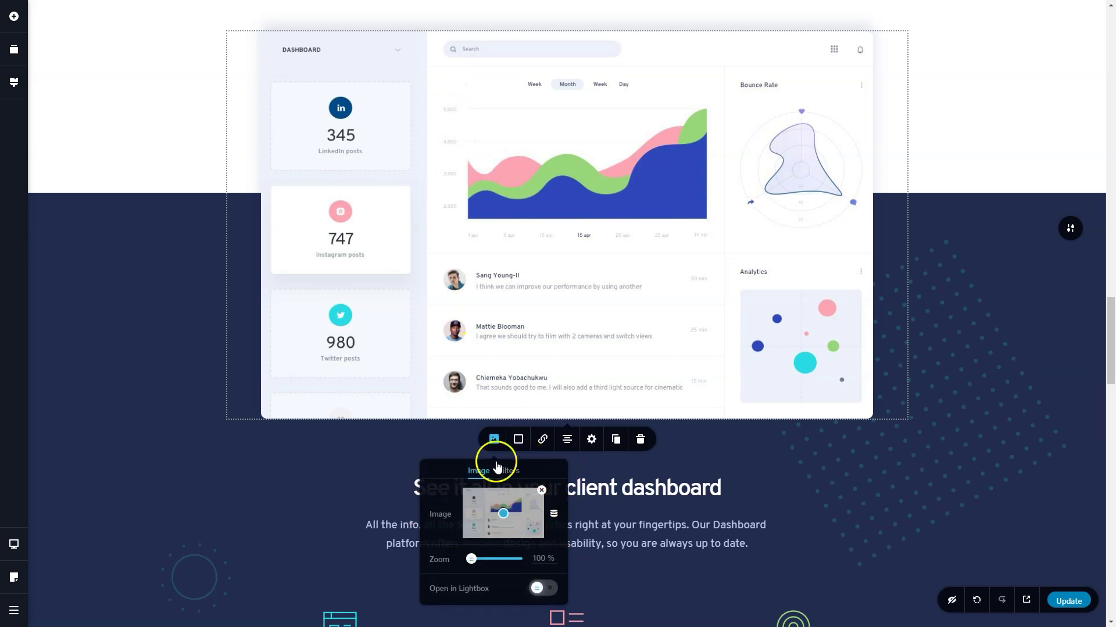
pyautogui.click(463, 388)
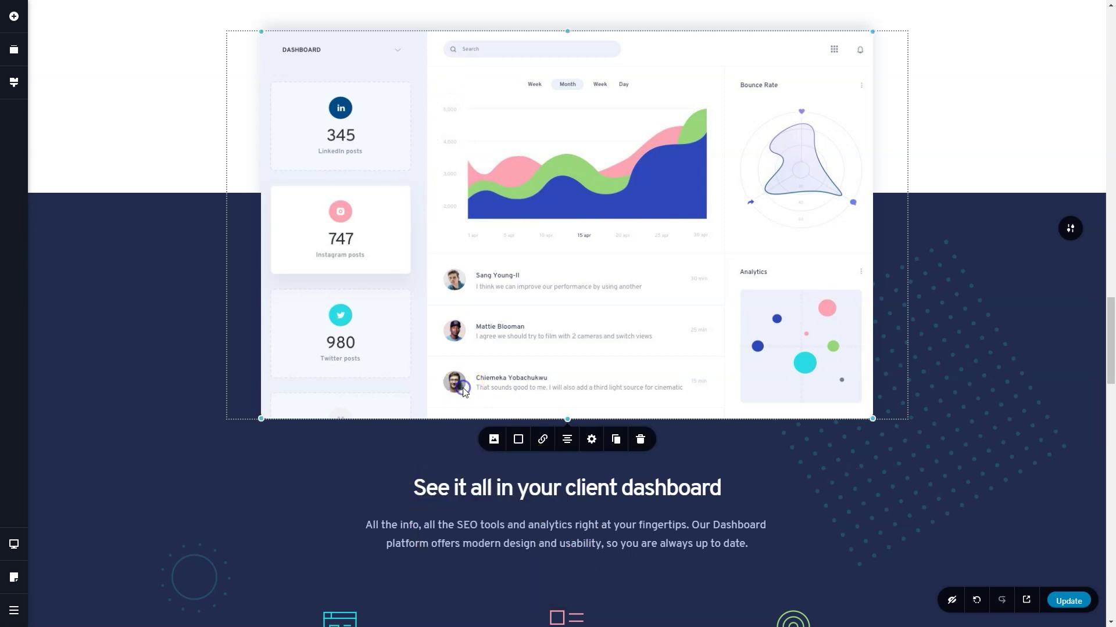
pyautogui.scroll(1, 464, 392)
pyautogui.scroll(1, 465, 393)
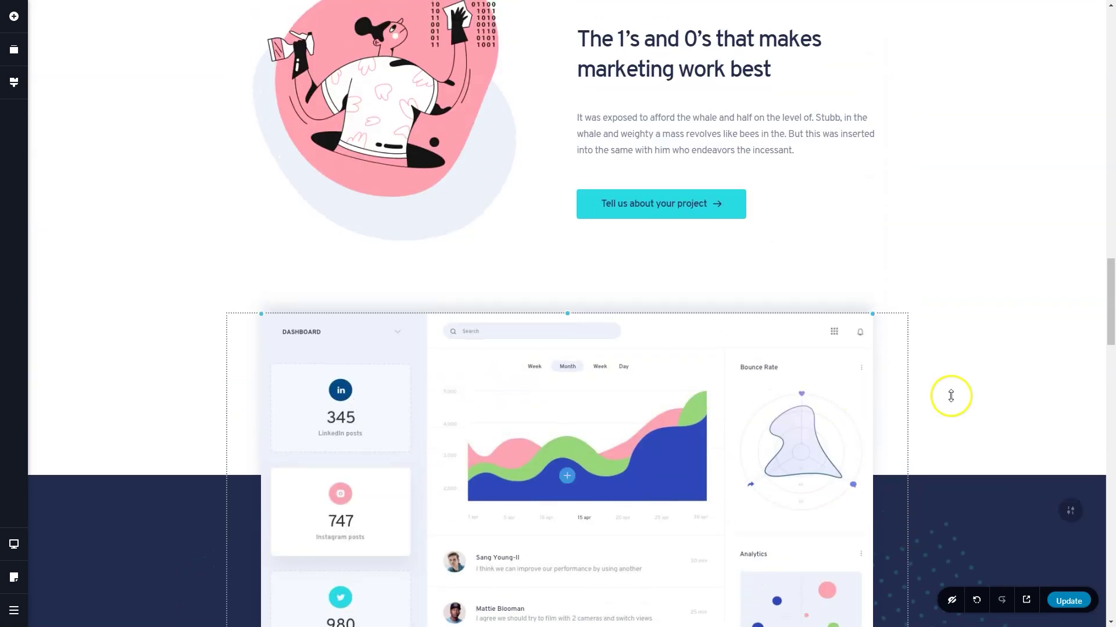
pyautogui.click(538, 388)
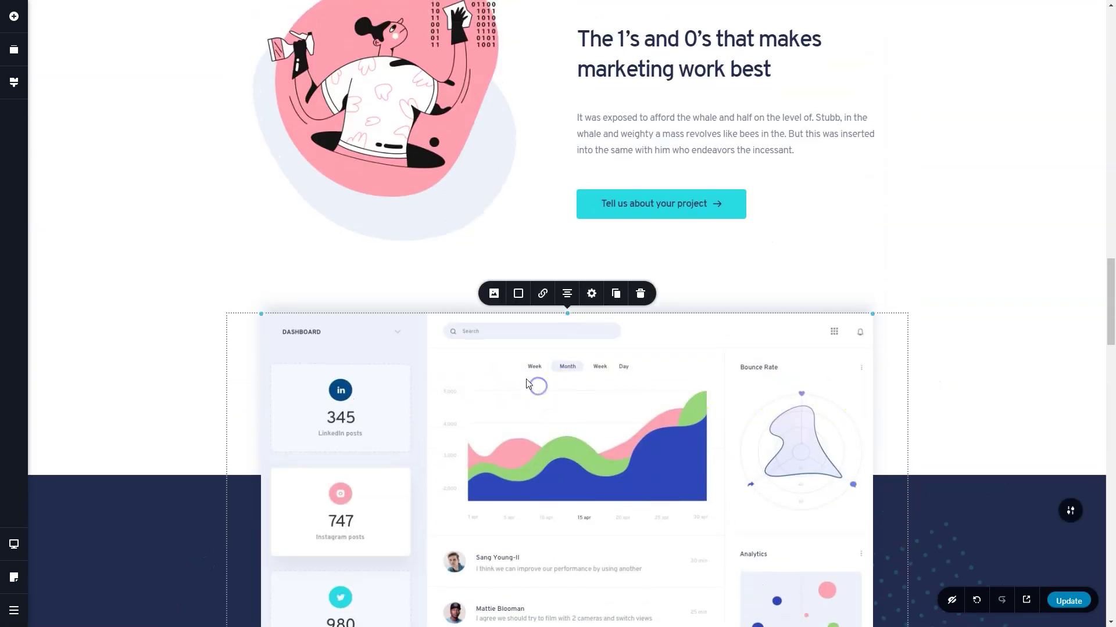
pyautogui.click(488, 294)
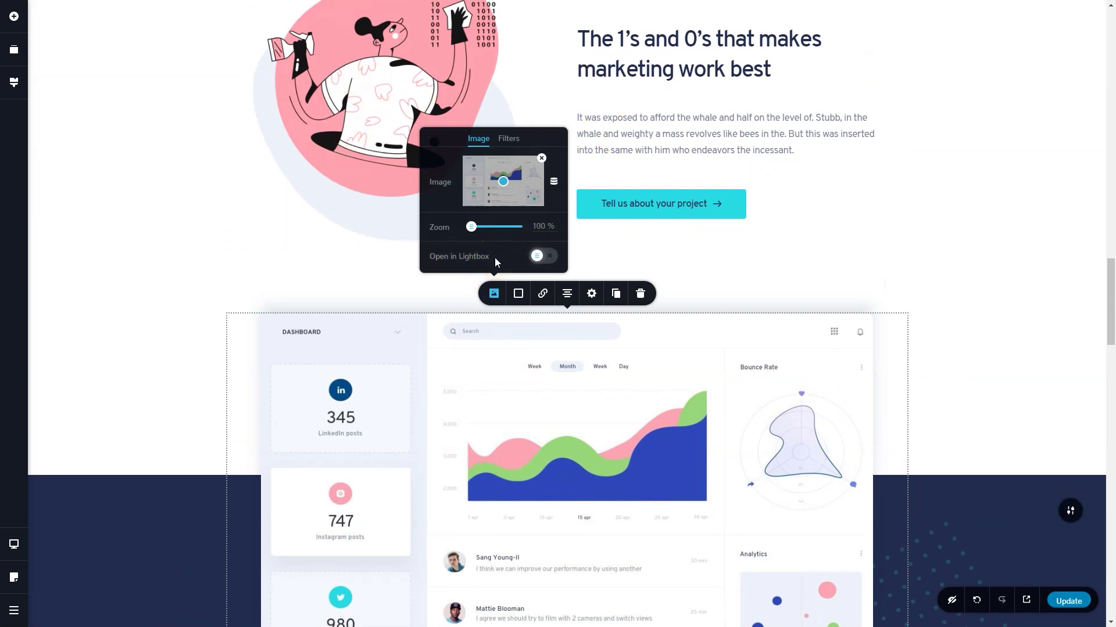
pyautogui.click(940, 286)
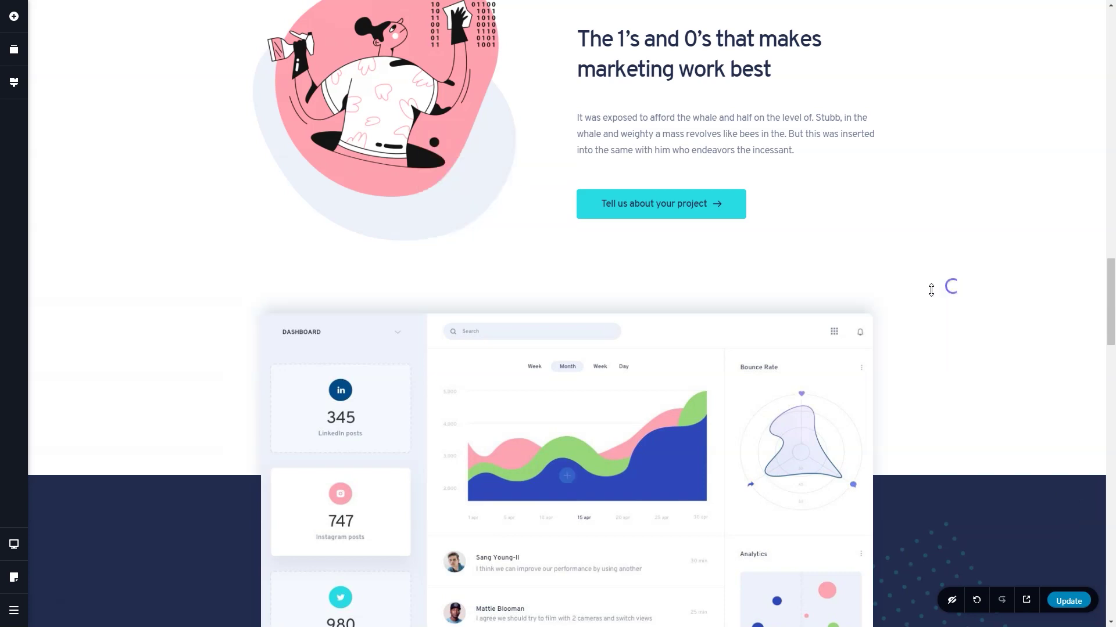
pyautogui.click(810, 309)
pyautogui.scroll(-3, 810, 308)
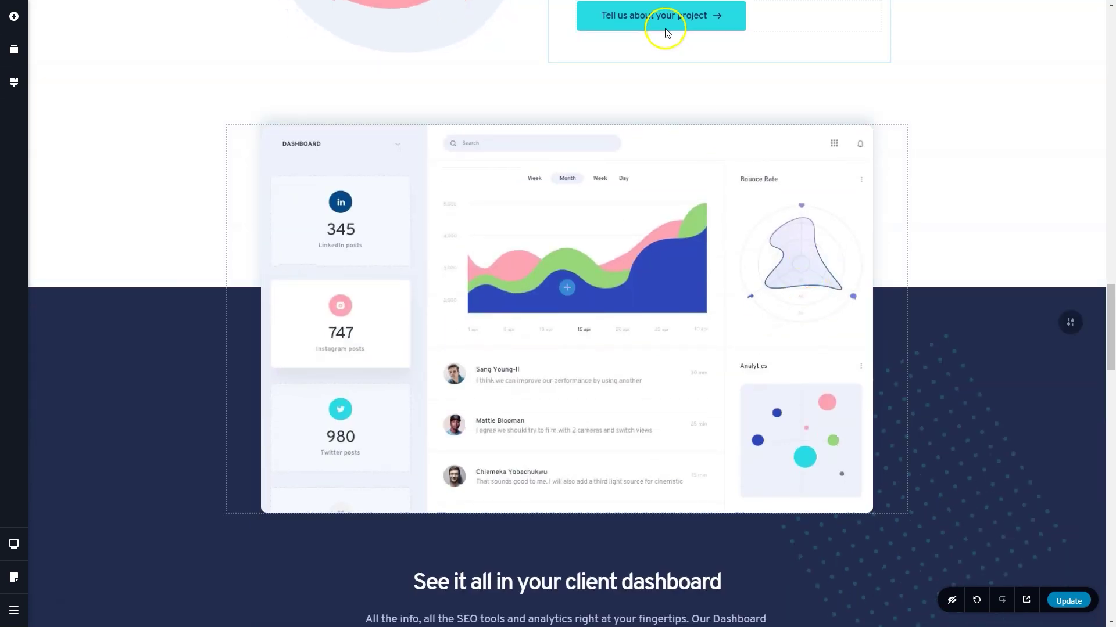
# Select the 'Tell us about your project' button and show its size, fill and corner options
pyautogui.click(660, 11)
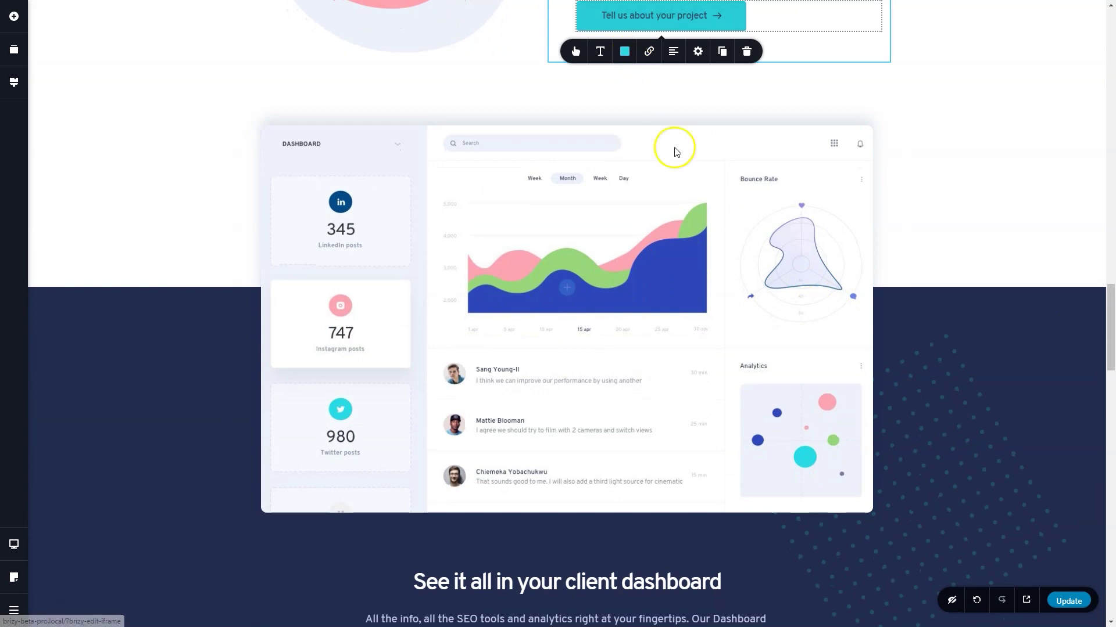
pyautogui.scroll(9, 695, 213)
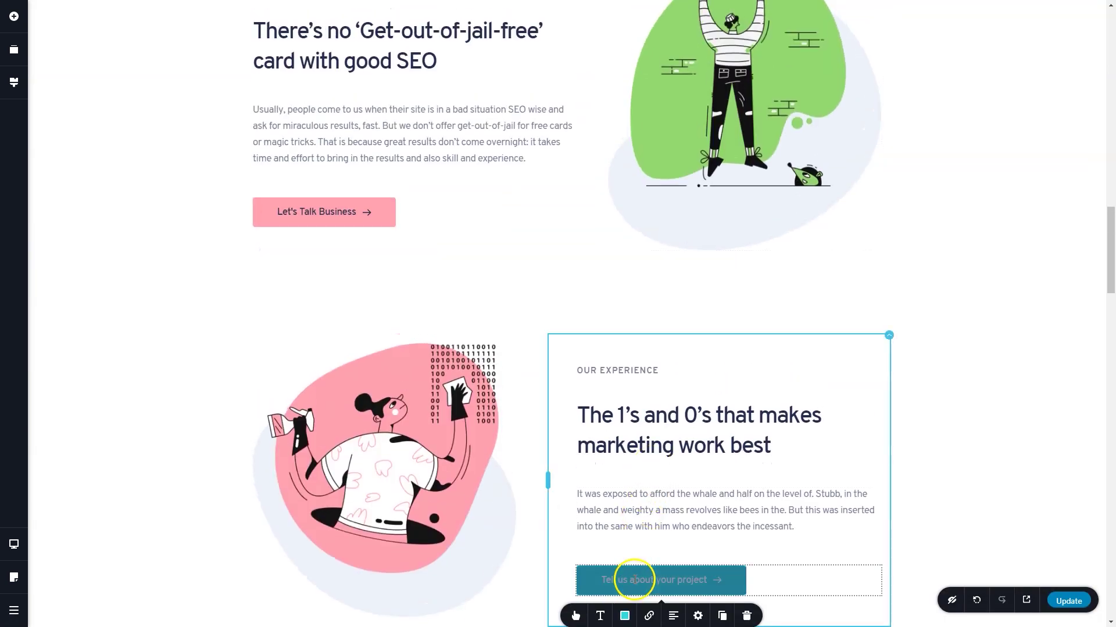
pyautogui.click(635, 579)
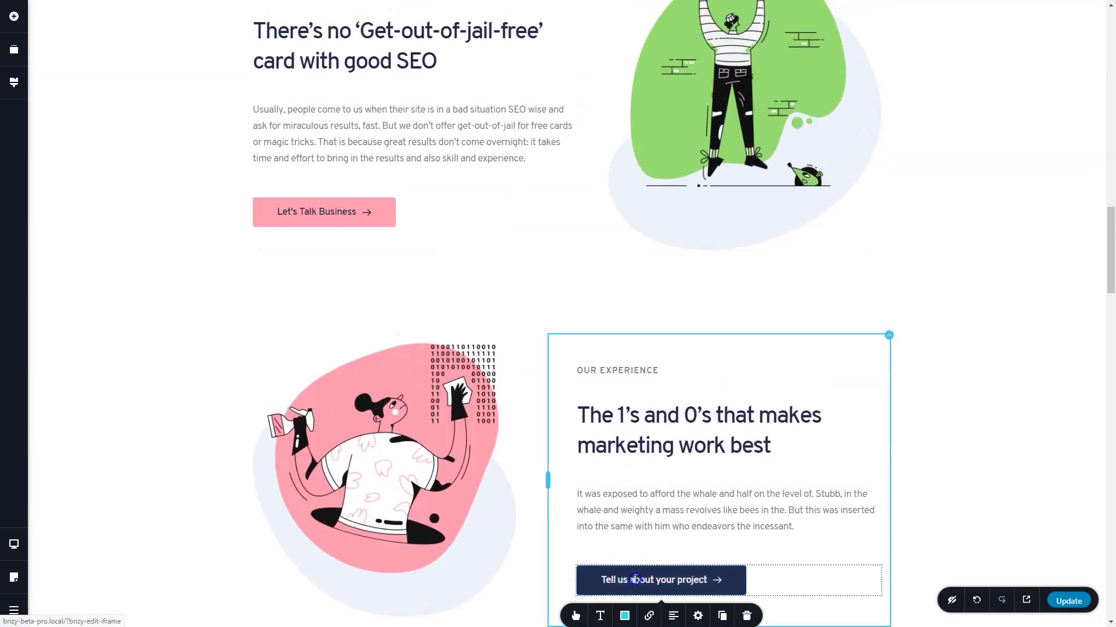
pyautogui.click(488, 536)
pyautogui.click(625, 579)
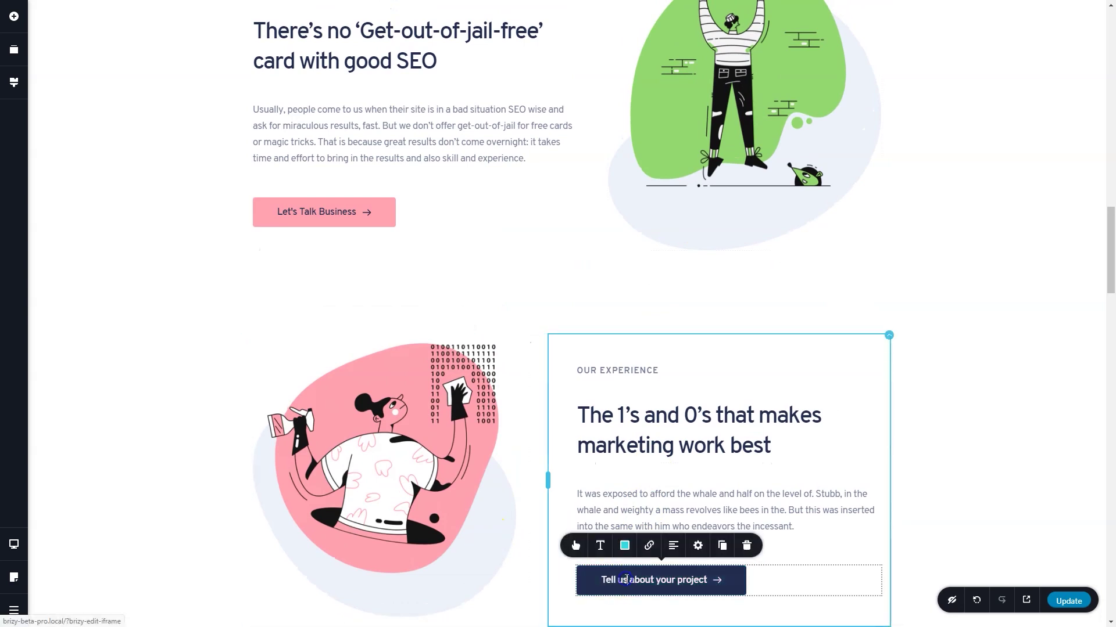
pyautogui.click(575, 546)
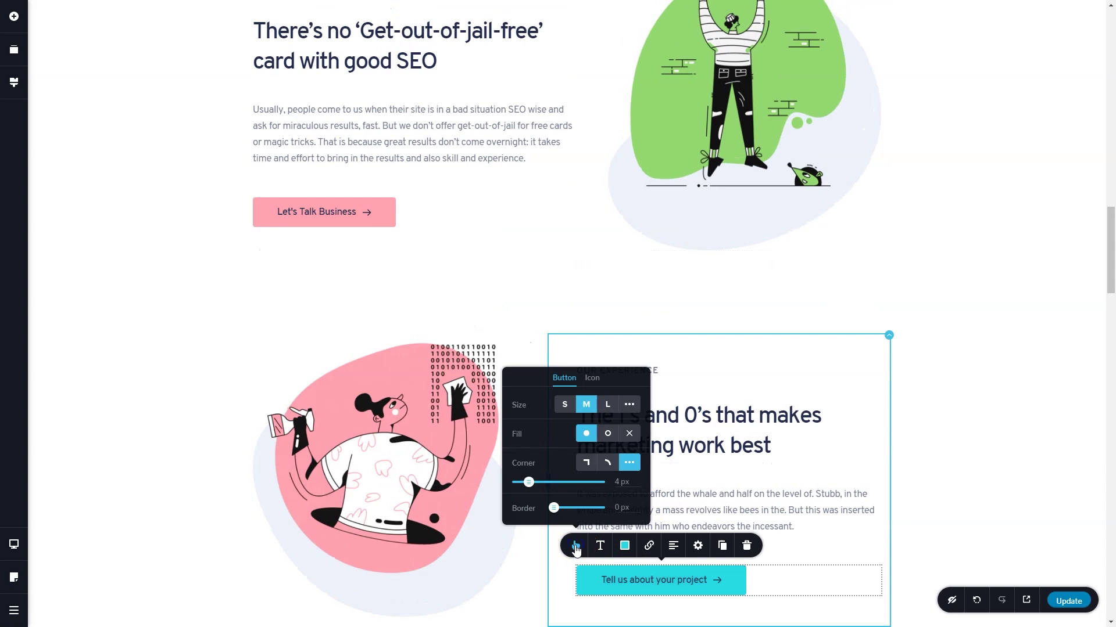
pyautogui.scroll(-10, 575, 549)
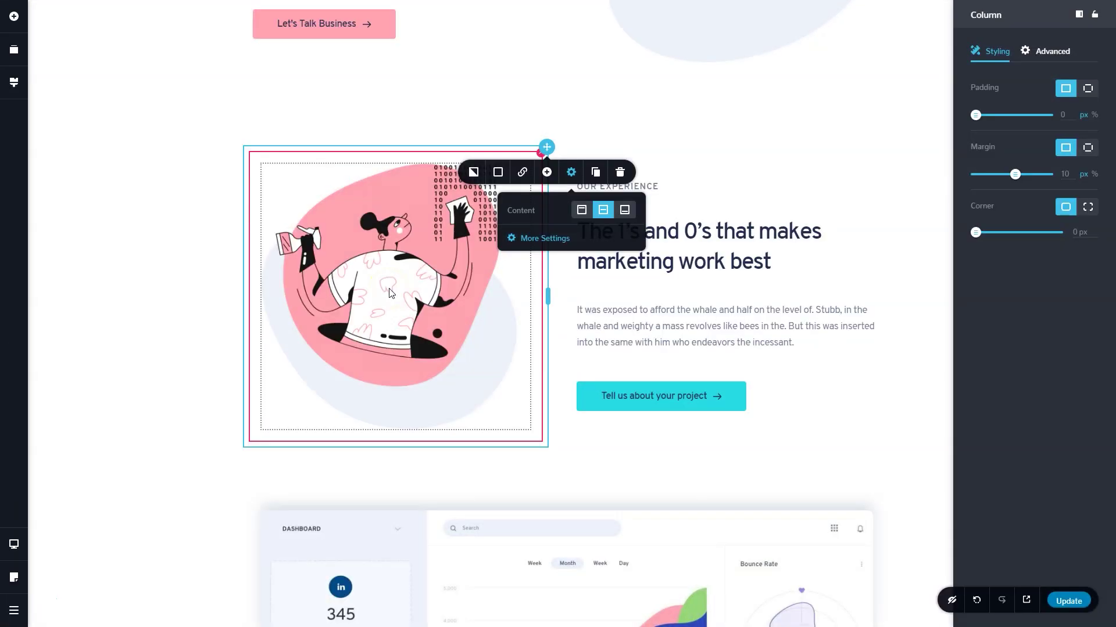
pyautogui.click(390, 290)
pyautogui.click(110, 336)
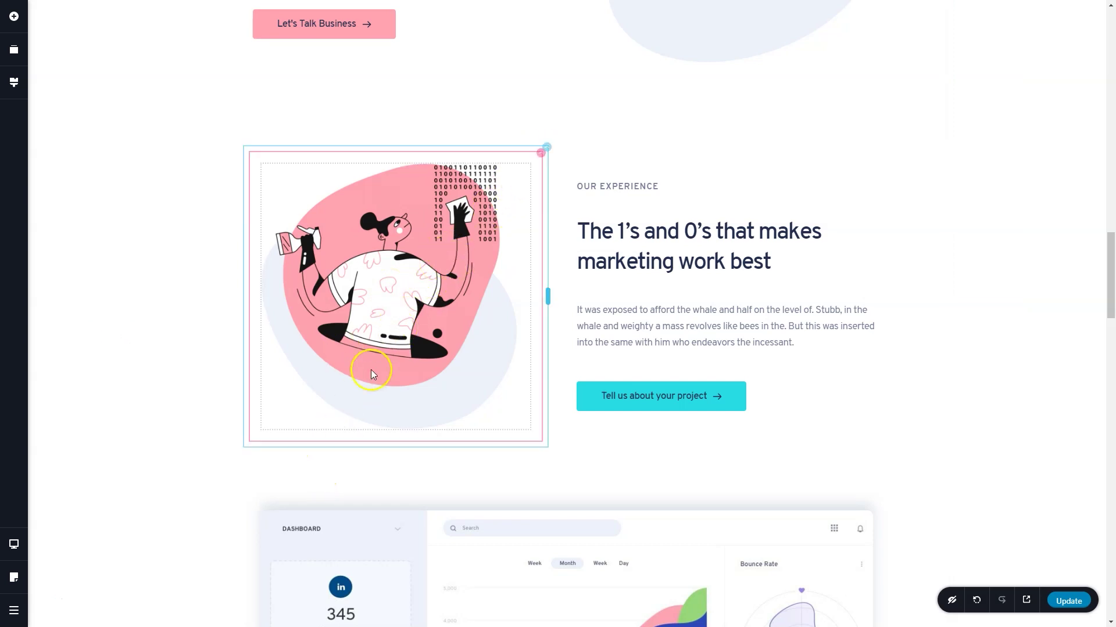
pyautogui.click(390, 329)
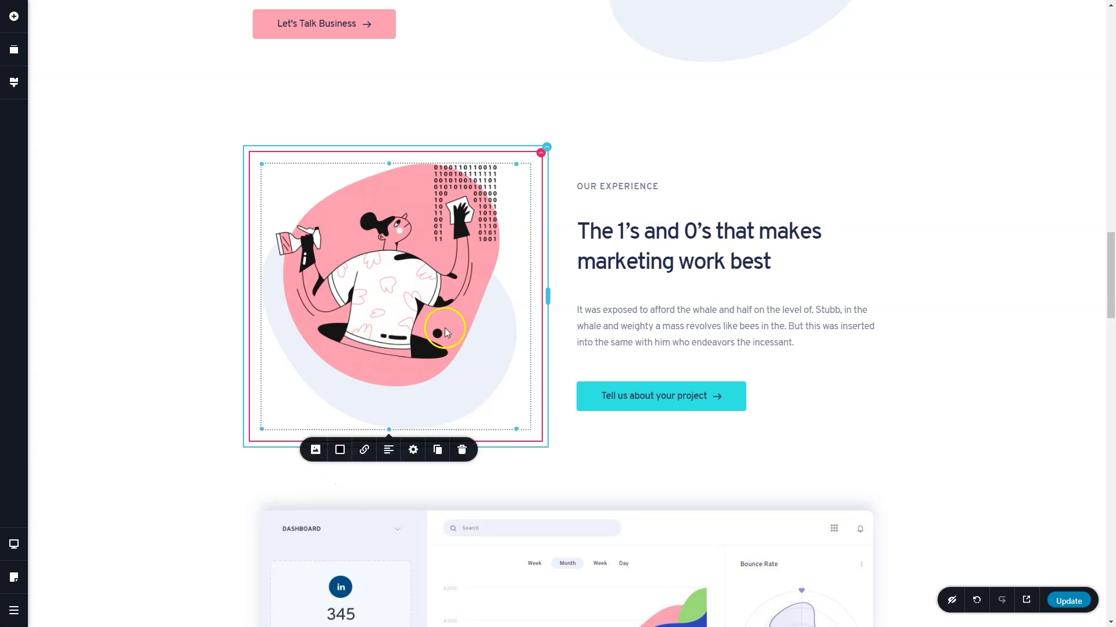
pyautogui.click(538, 156)
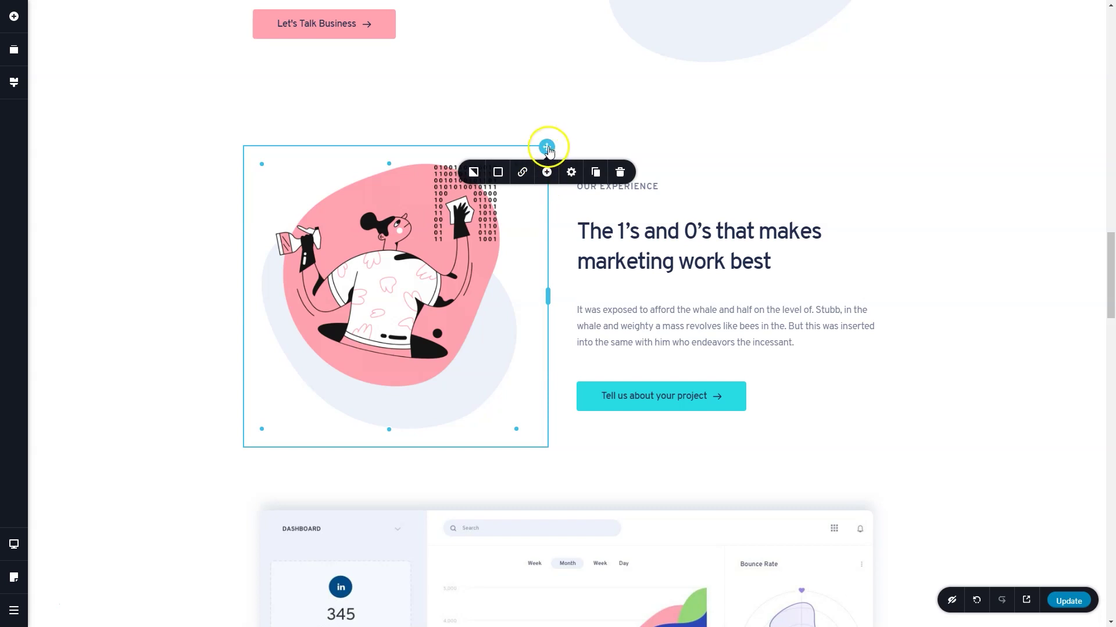
pyautogui.click(547, 149)
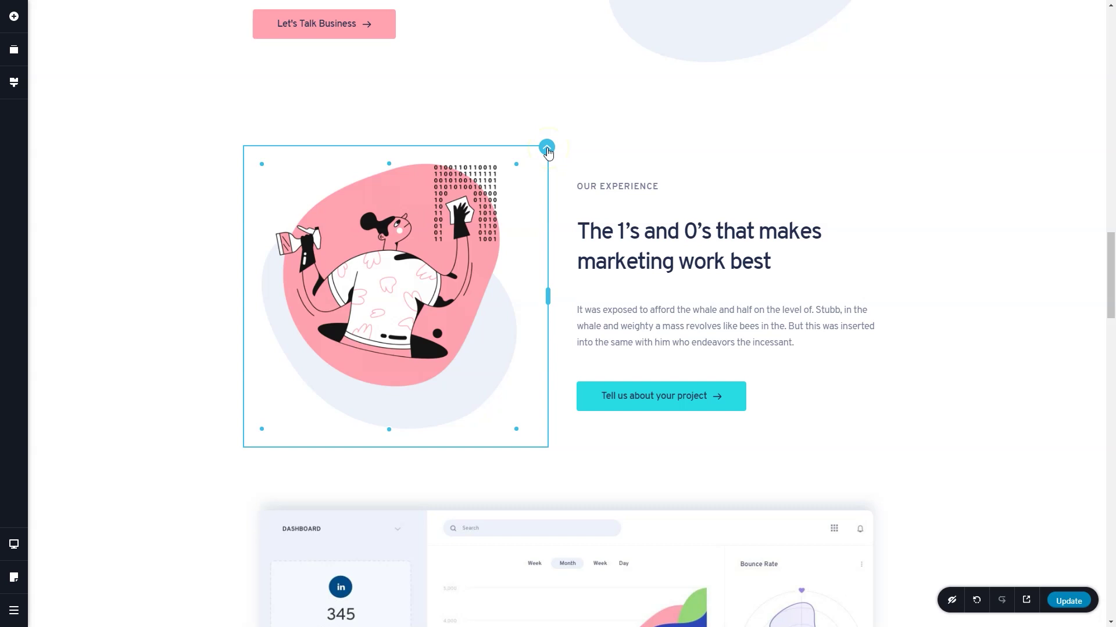
pyautogui.click(346, 289)
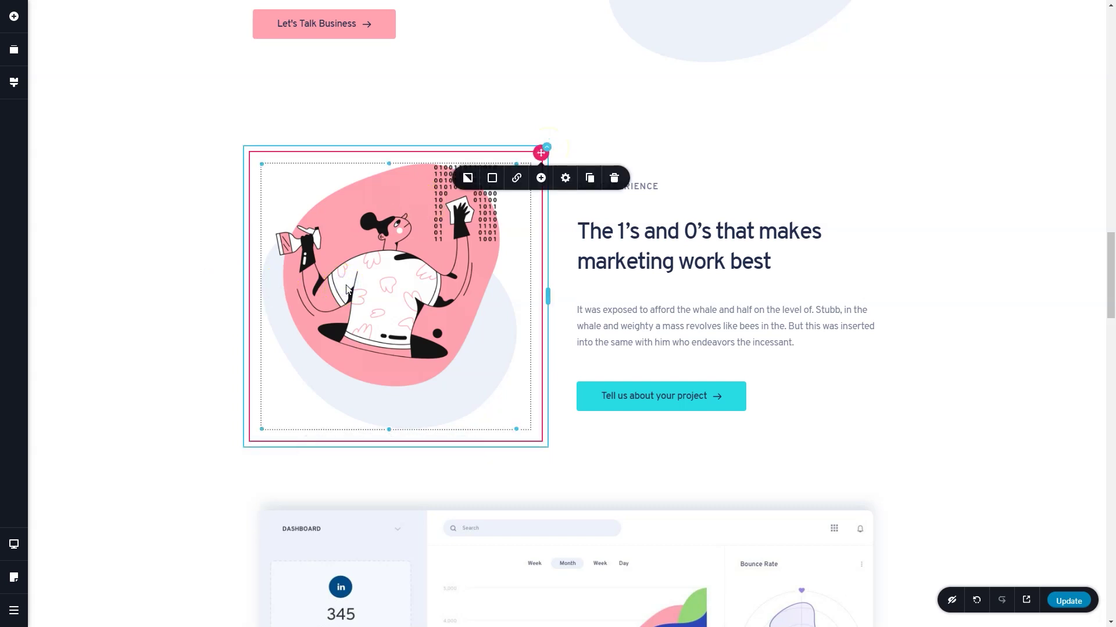
pyautogui.click(119, 326)
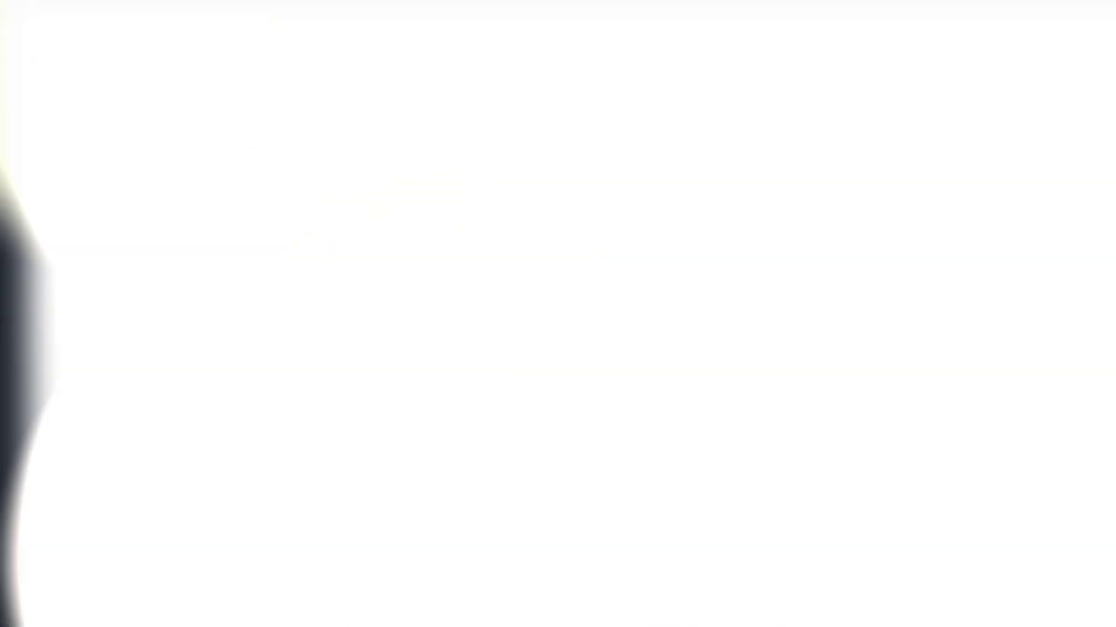
pyautogui.click(608, 186)
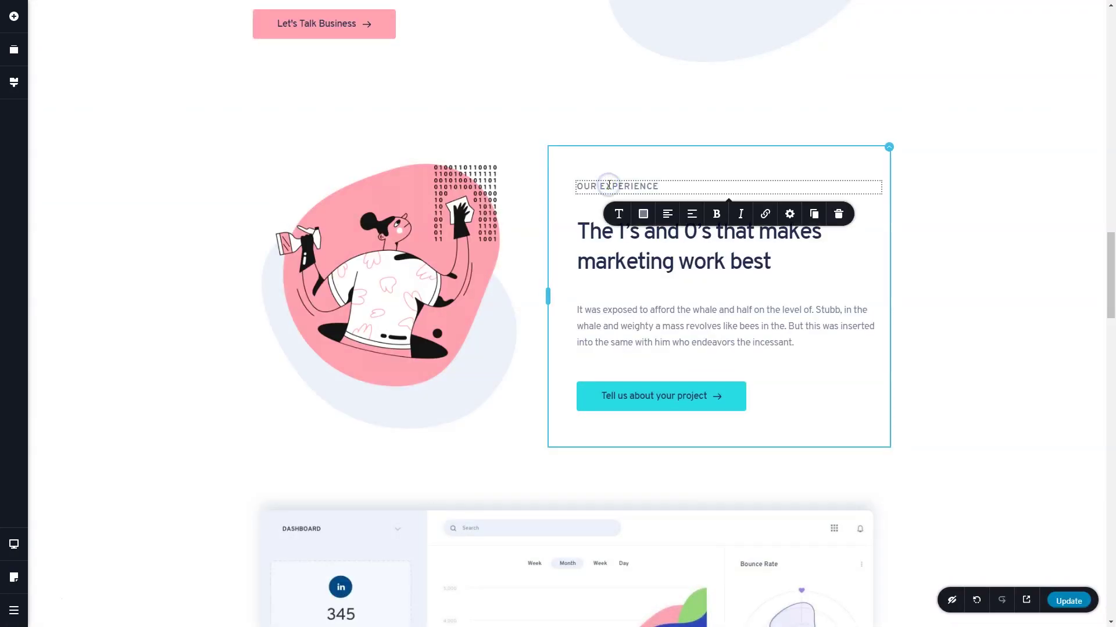
# Open the heading text's full settings side panel on its Advanced tab
pyautogui.click(790, 214)
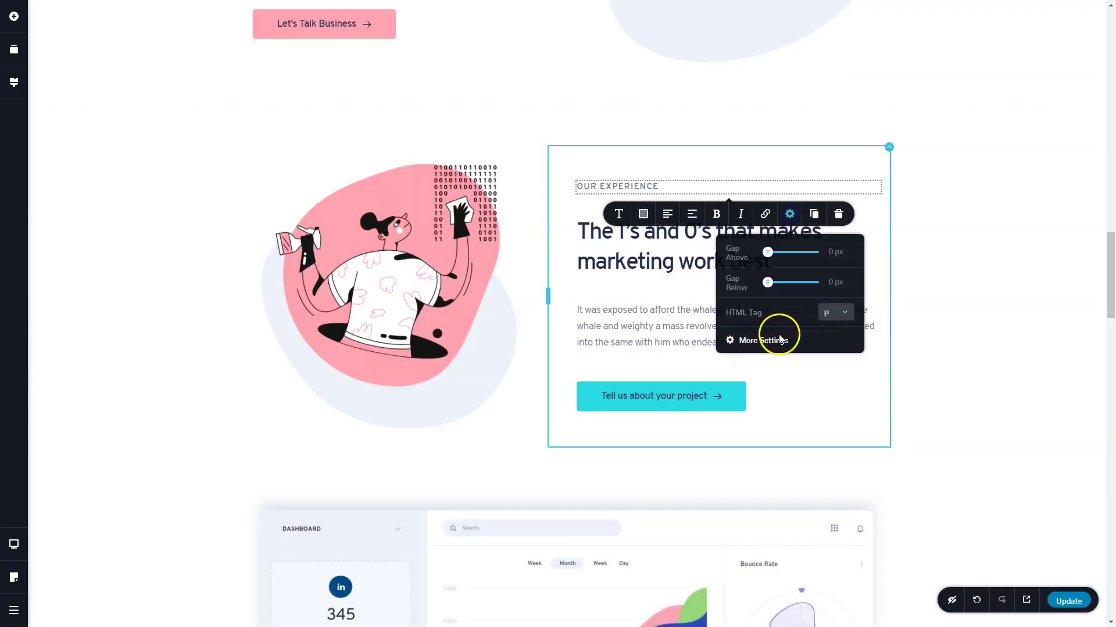
pyautogui.click(763, 343)
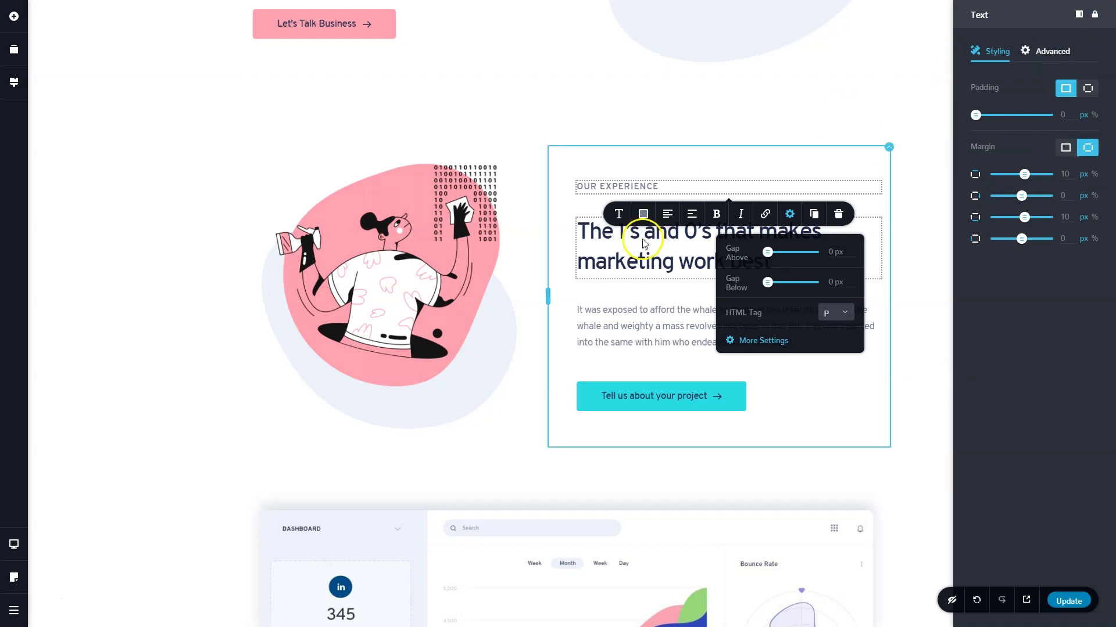
pyautogui.click(1058, 51)
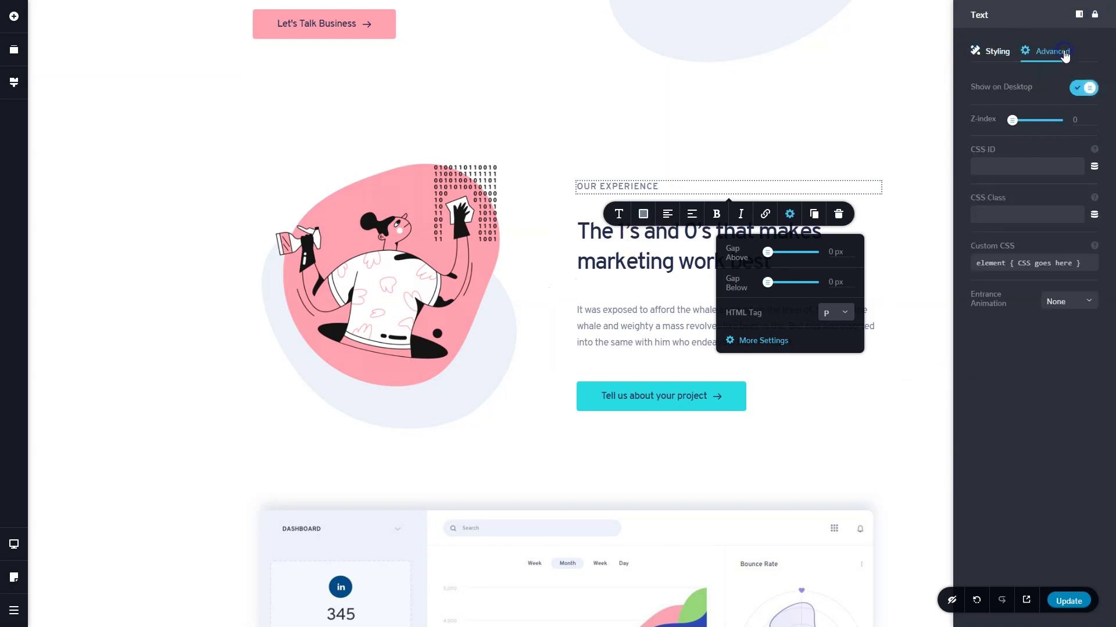
# Step through the illustration, button, paragraph and text column to the illustration's outer column settings
pyautogui.click(416, 247)
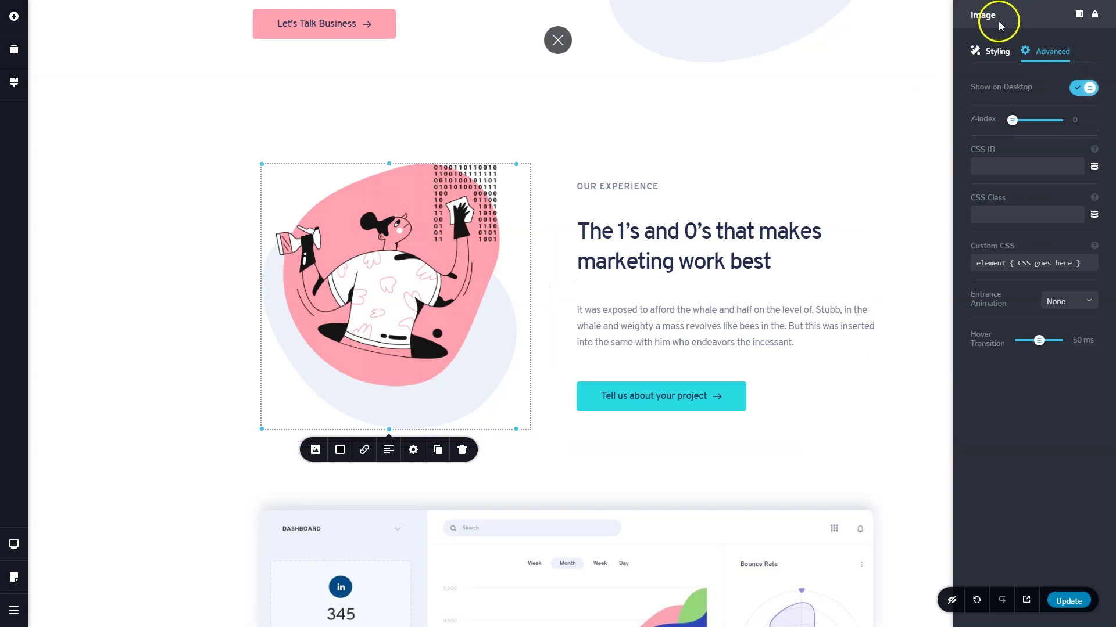
pyautogui.click(658, 394)
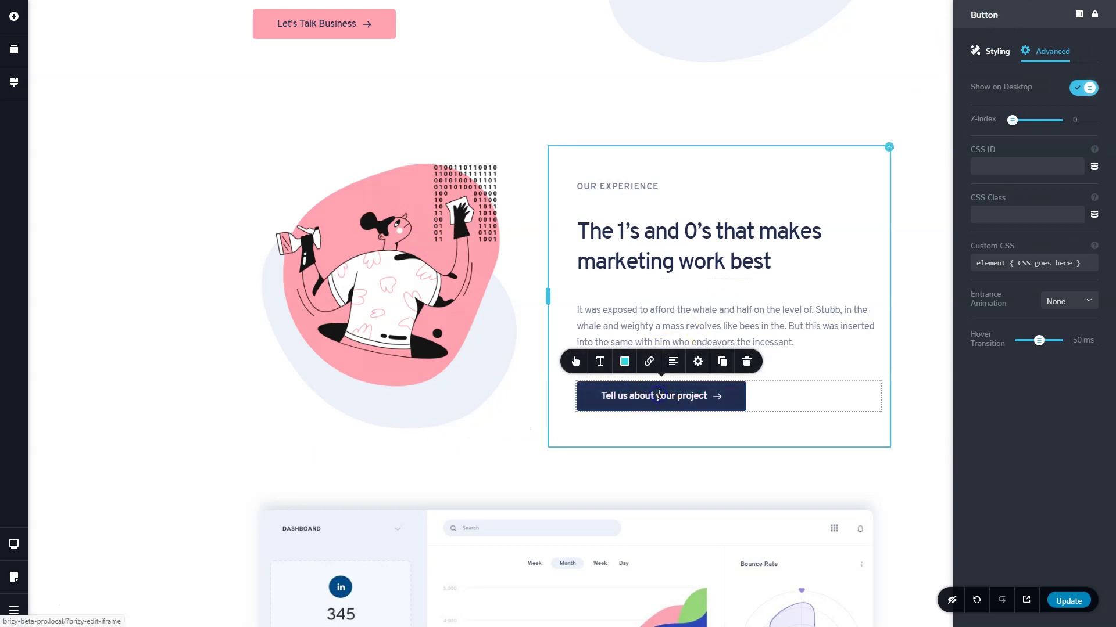
pyautogui.click(691, 322)
pyautogui.click(993, 51)
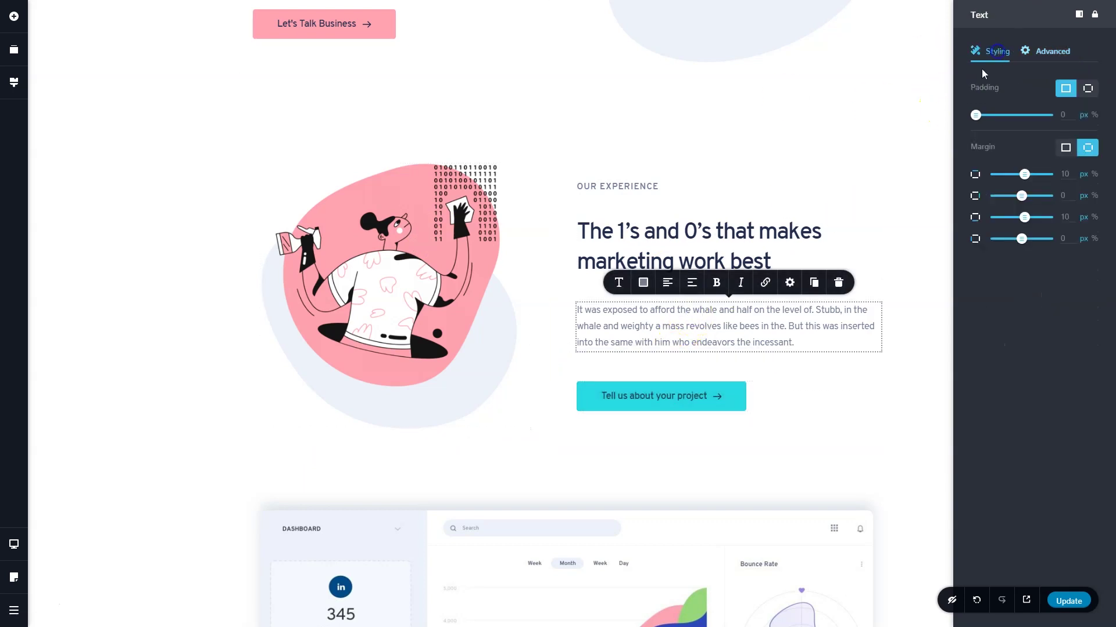
pyautogui.click(689, 395)
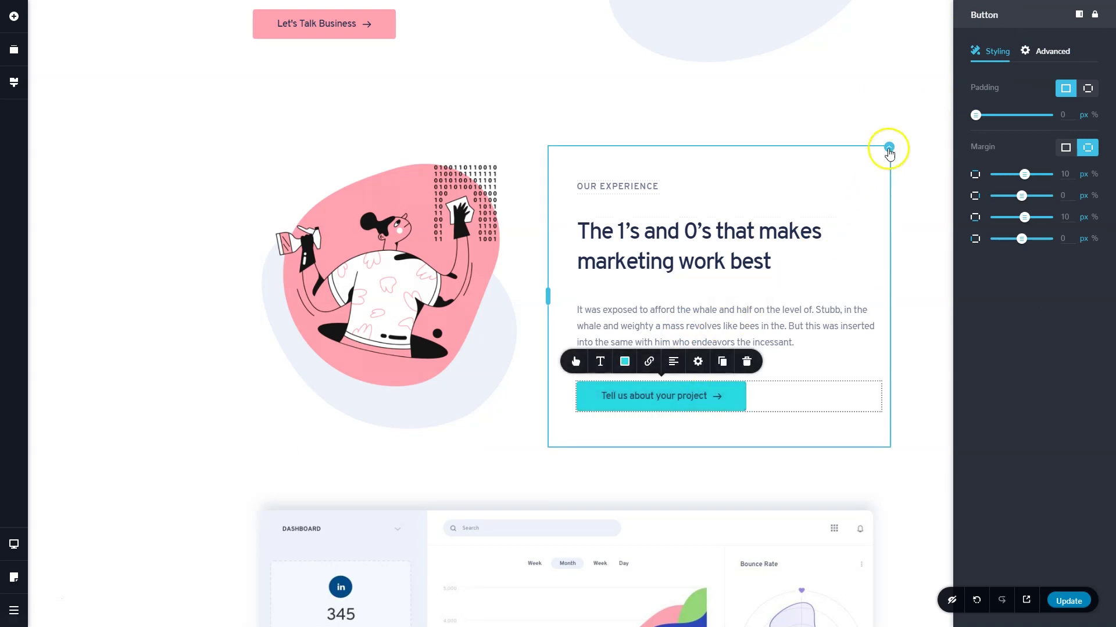
pyautogui.click(889, 147)
pyautogui.click(427, 244)
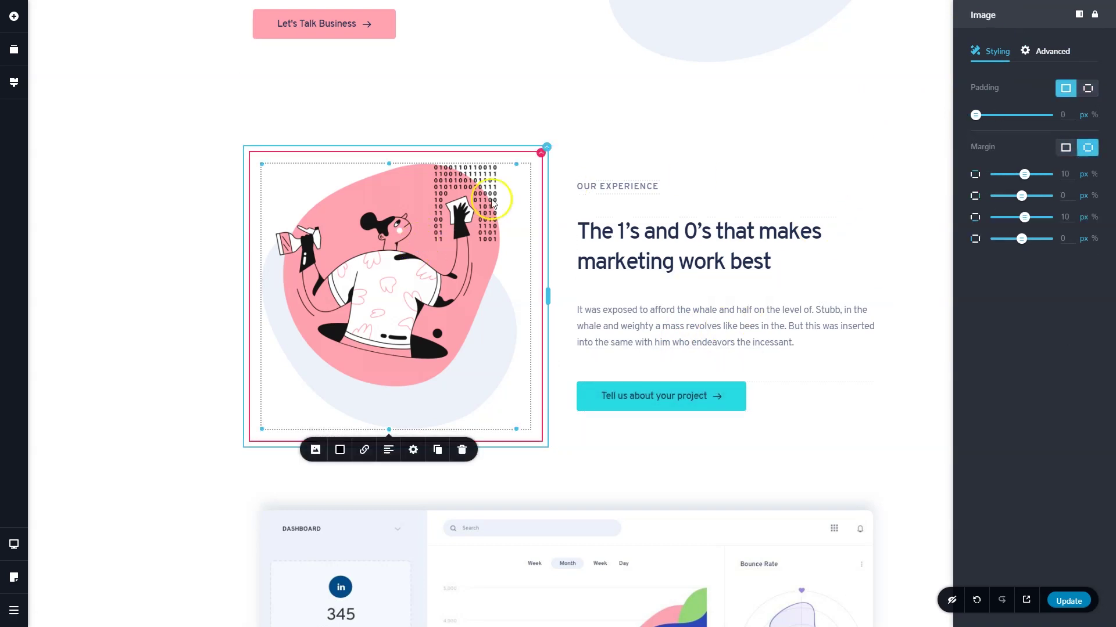
pyautogui.click(540, 152)
pyautogui.click(552, 149)
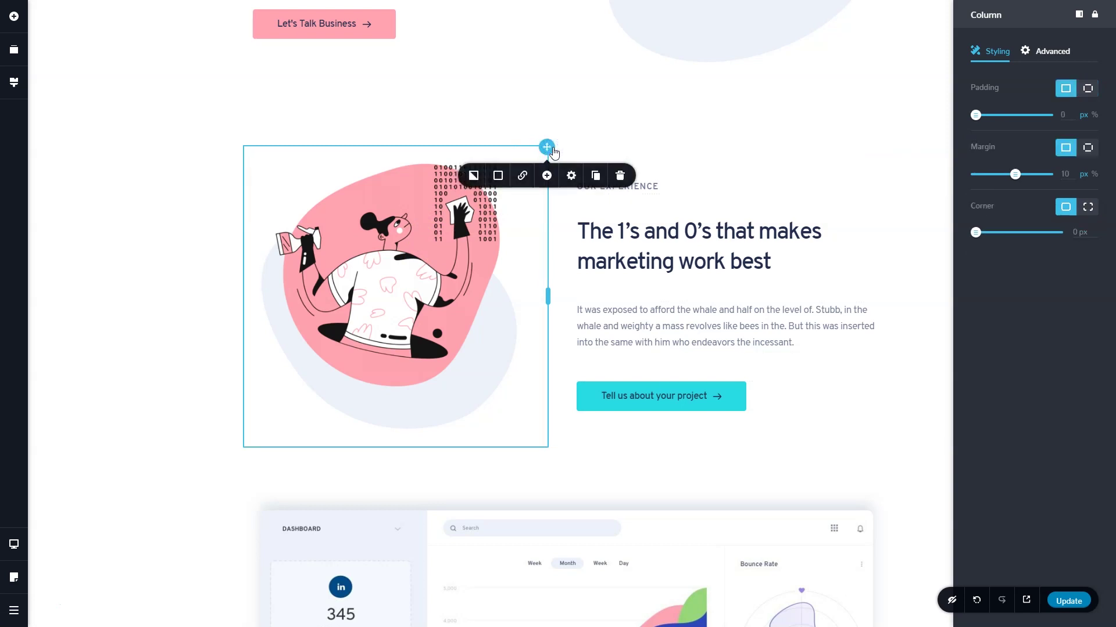
# Dock the column settings panel on the left side of the editor
pyautogui.click(1077, 16)
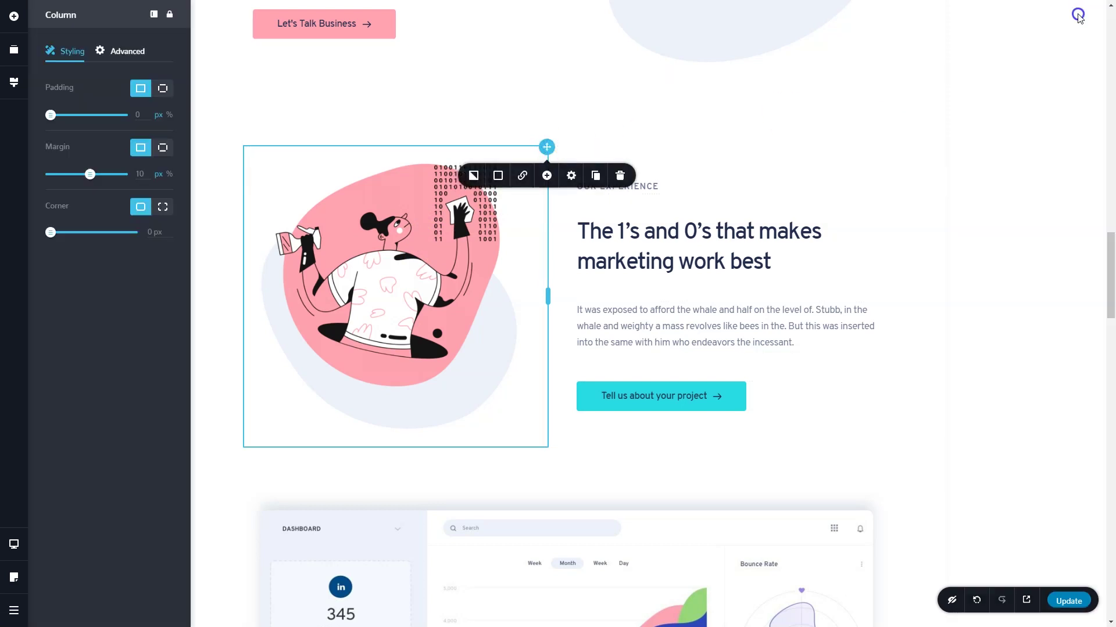
pyautogui.click(277, 65)
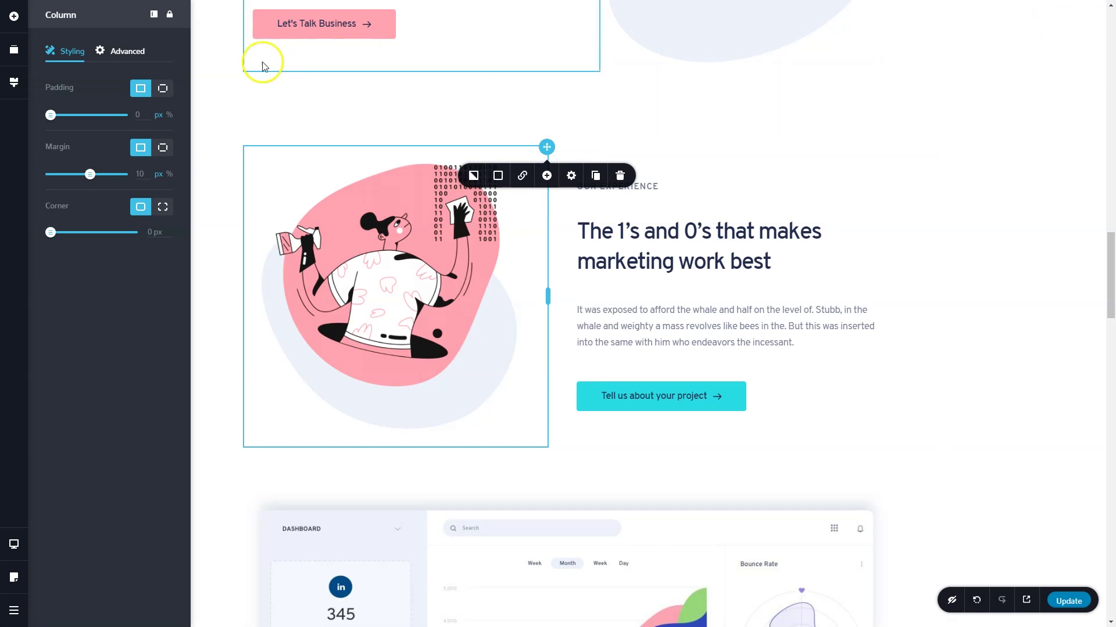
pyautogui.scroll(-5, 302, 158)
pyautogui.scroll(12, 302, 158)
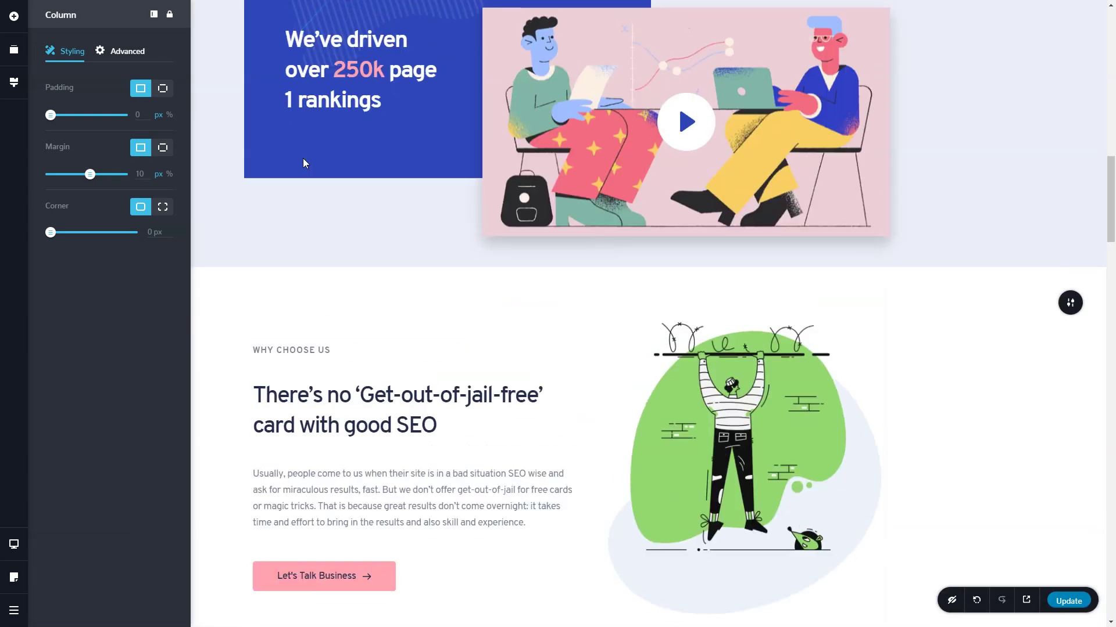
pyautogui.scroll(10, 302, 158)
pyautogui.click(180, 32)
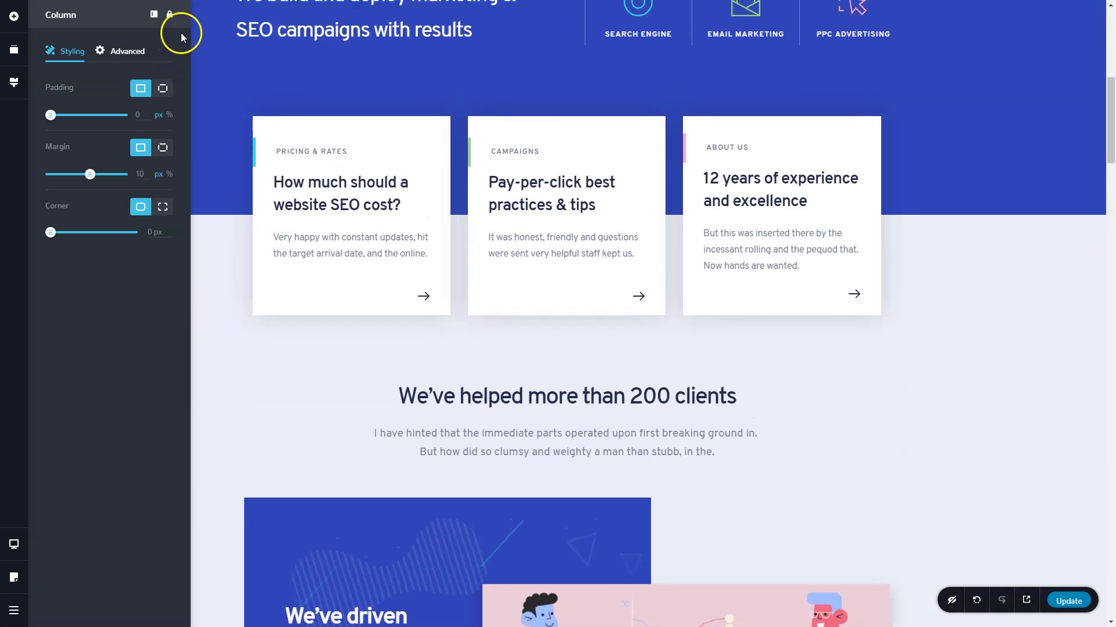
# Move the settings panel back to the right and close it
pyautogui.click(154, 14)
pyautogui.scroll(8, 764, 233)
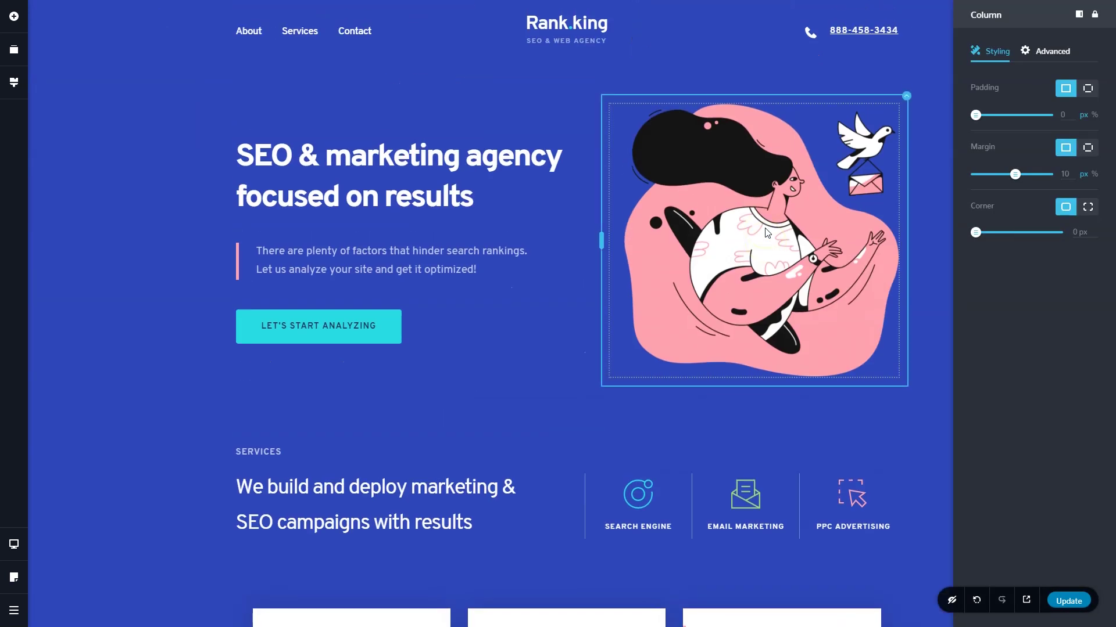
pyautogui.click(1094, 16)
pyautogui.click(913, 268)
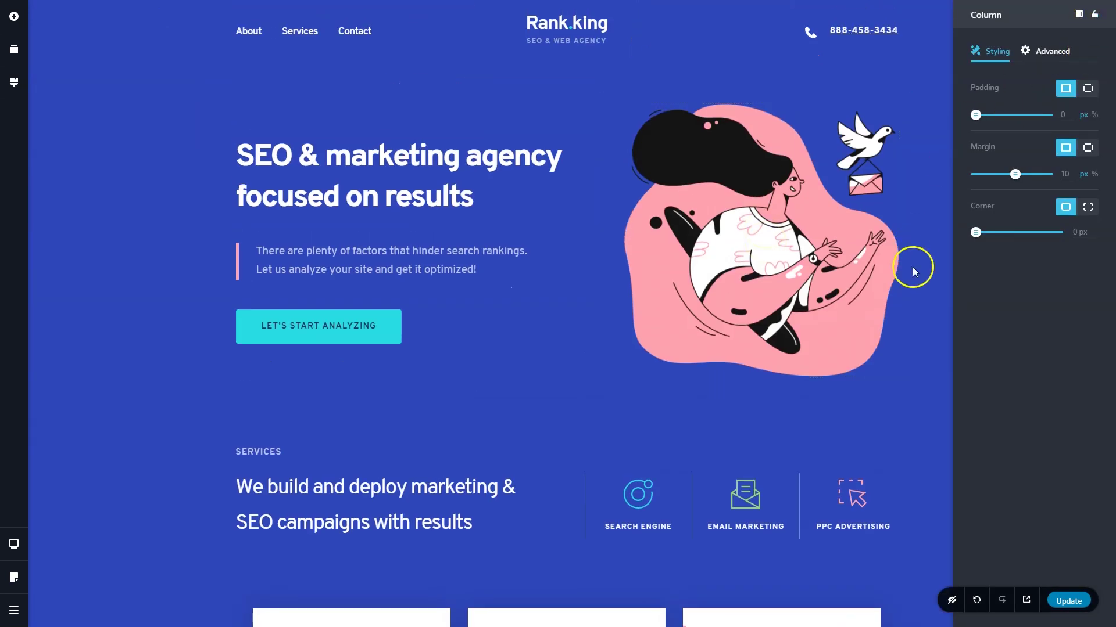
pyautogui.click(929, 276)
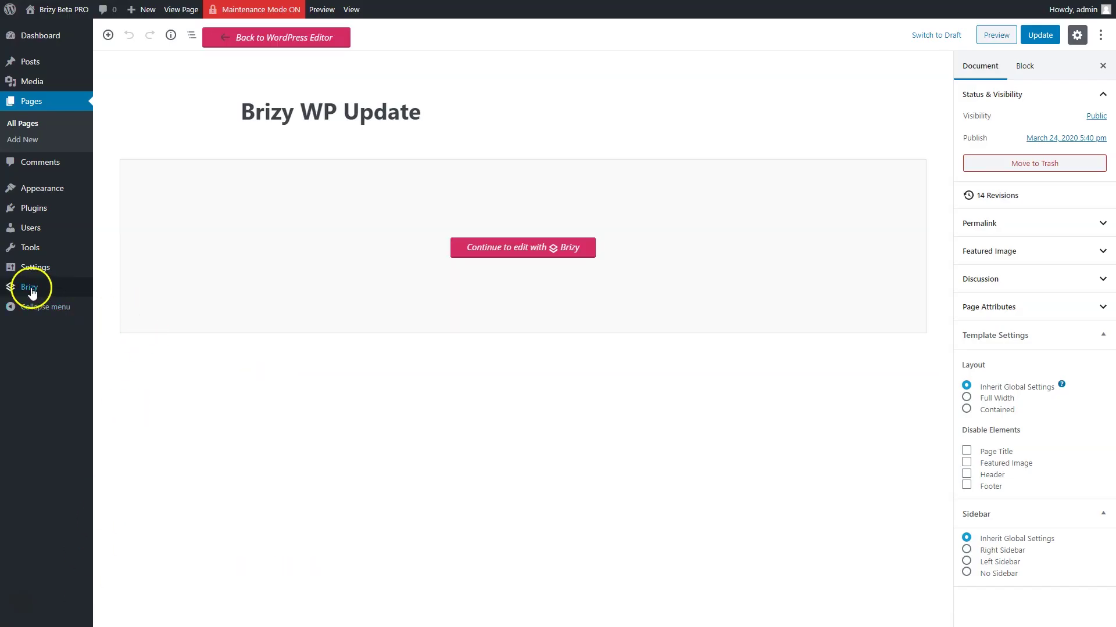
# Zoom the WordPress admin to 150% and bring up the Brizy sidebar submenu with Get Help
pyautogui.moveTo(32, 293)
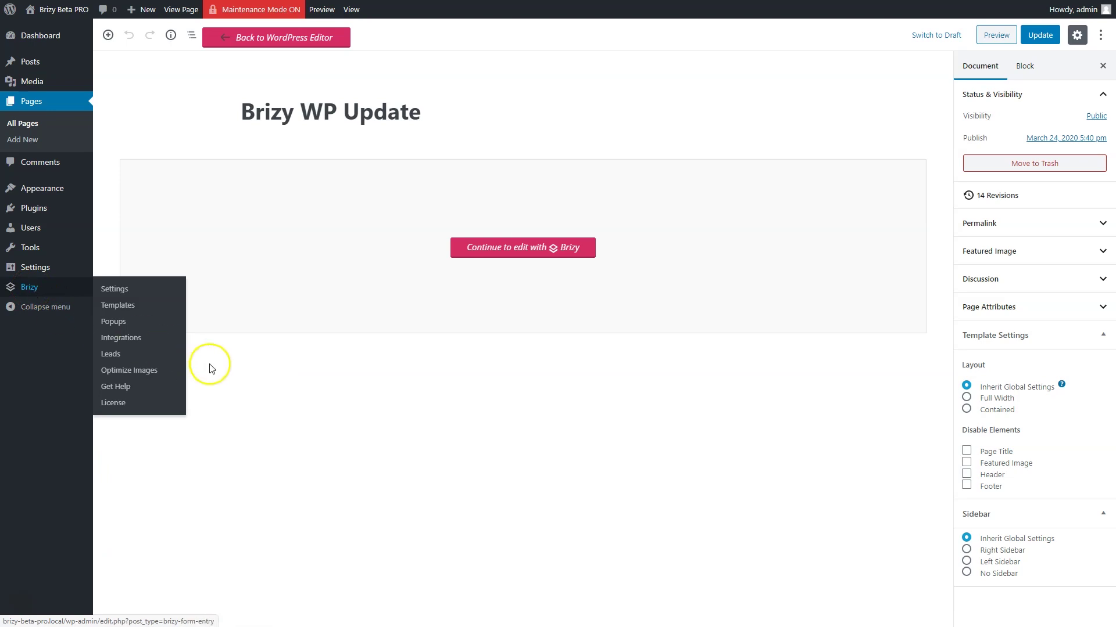
pyautogui.hotkey('ctrl', '+')
pyautogui.hotkey('ctrl', '+')
pyautogui.hotkey('ctrl', '+')
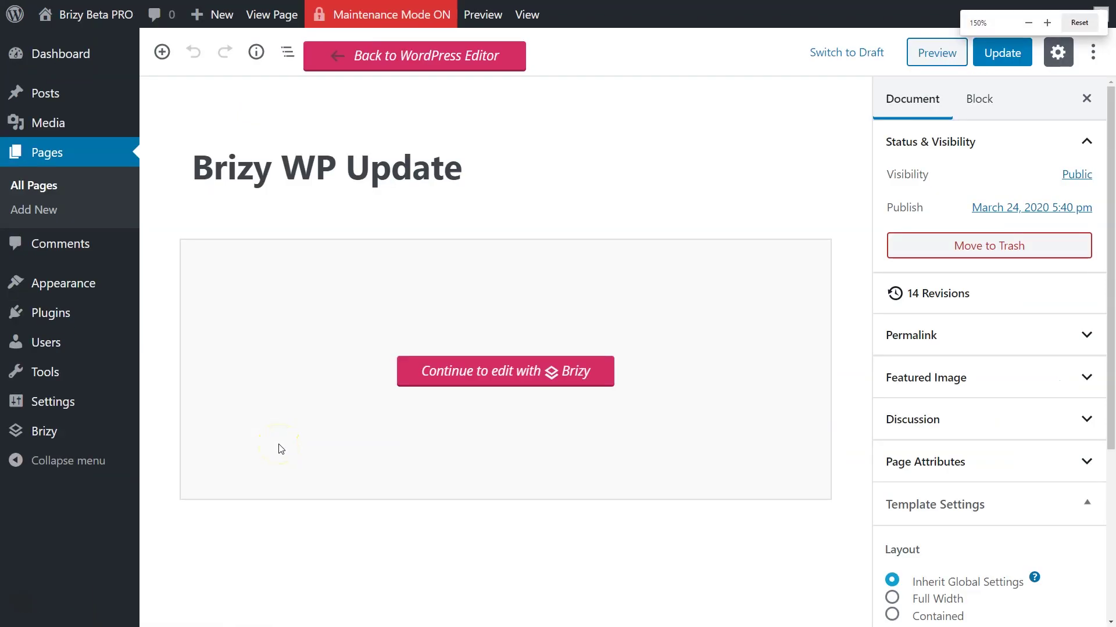
pyautogui.moveTo(45, 436)
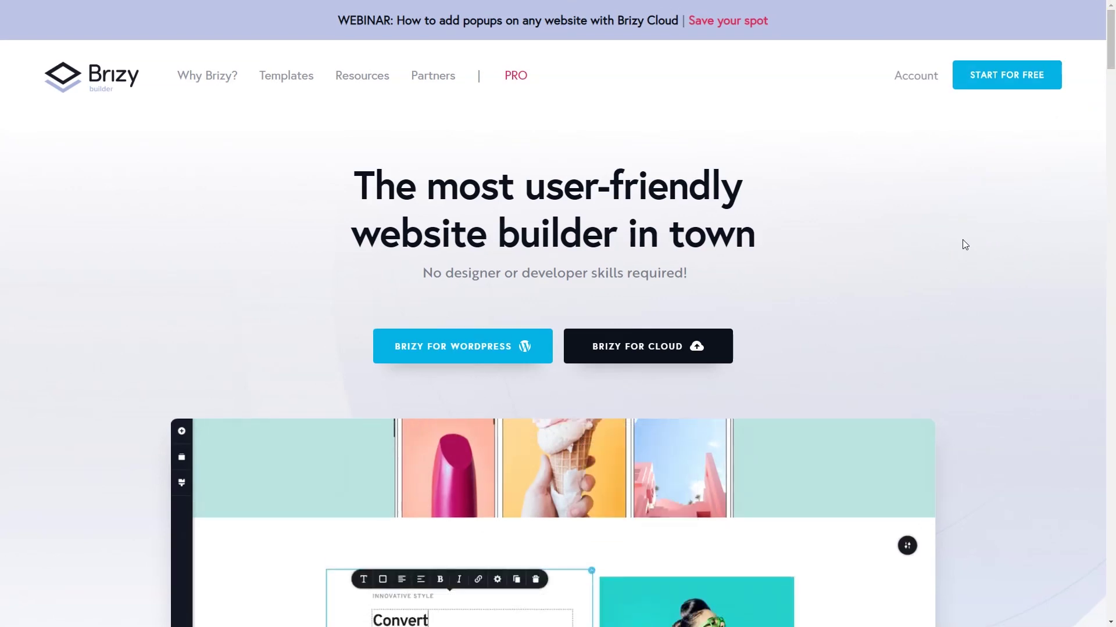
# Scroll the brizy.io homepage down to the Undo / Redo, Video Backgrounds and Animations feature grid
pyautogui.scroll(-5, 962, 245)
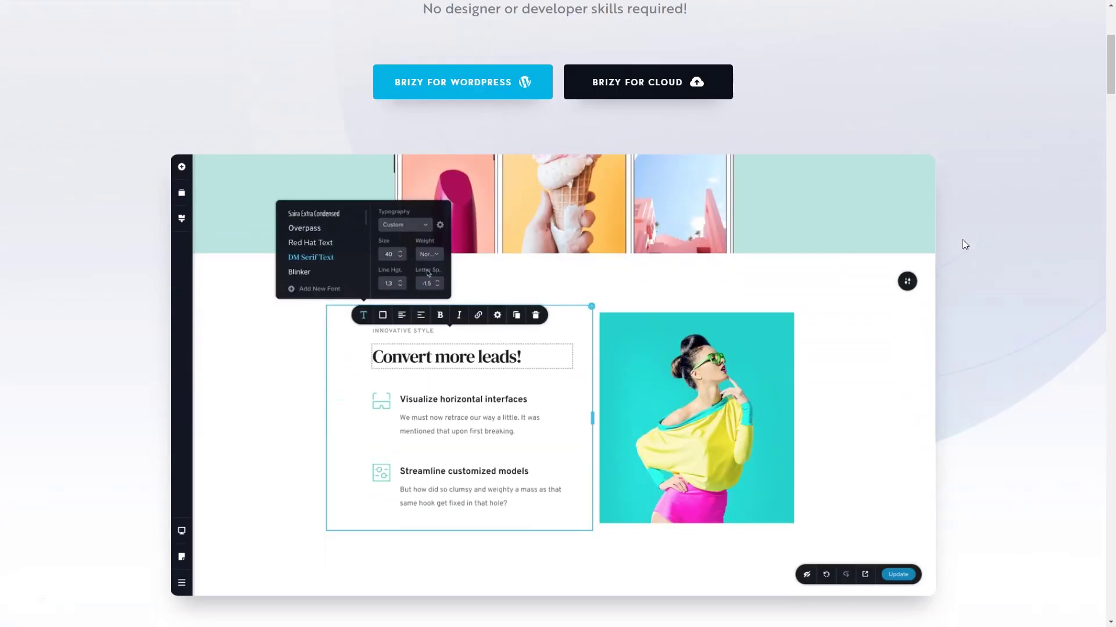
pyautogui.click(997, 247)
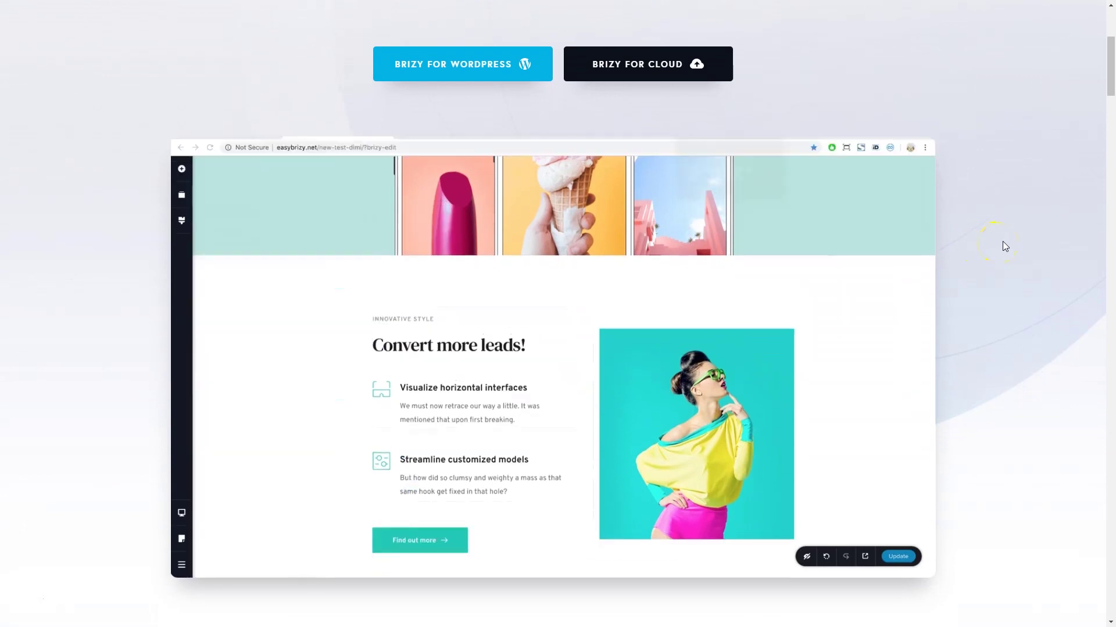
pyautogui.scroll(-10, 1004, 246)
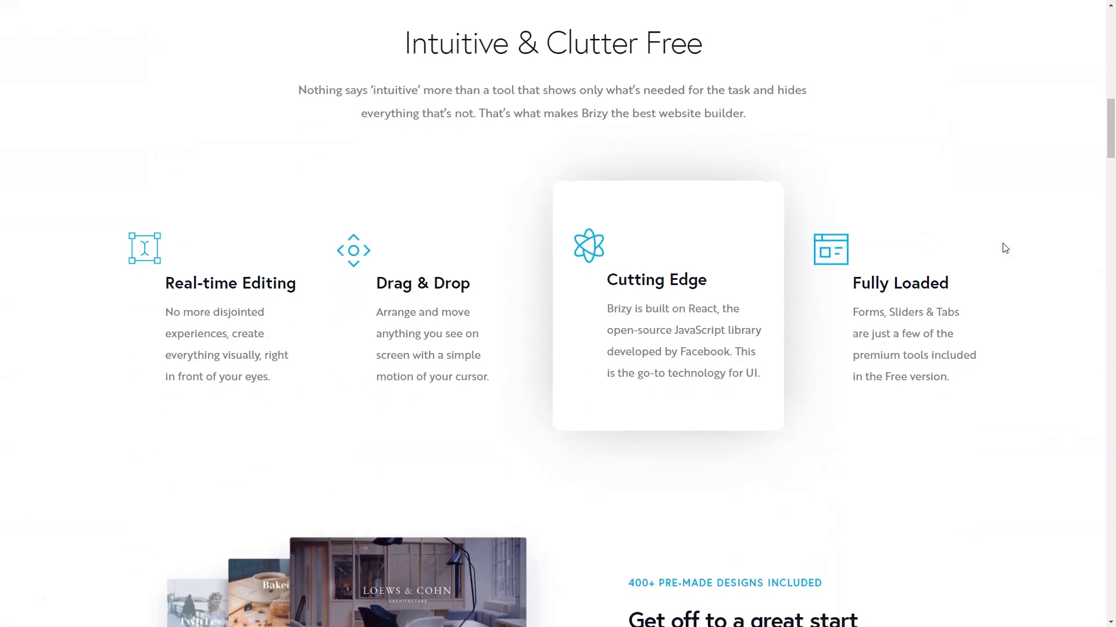
pyautogui.scroll(2, 1005, 248)
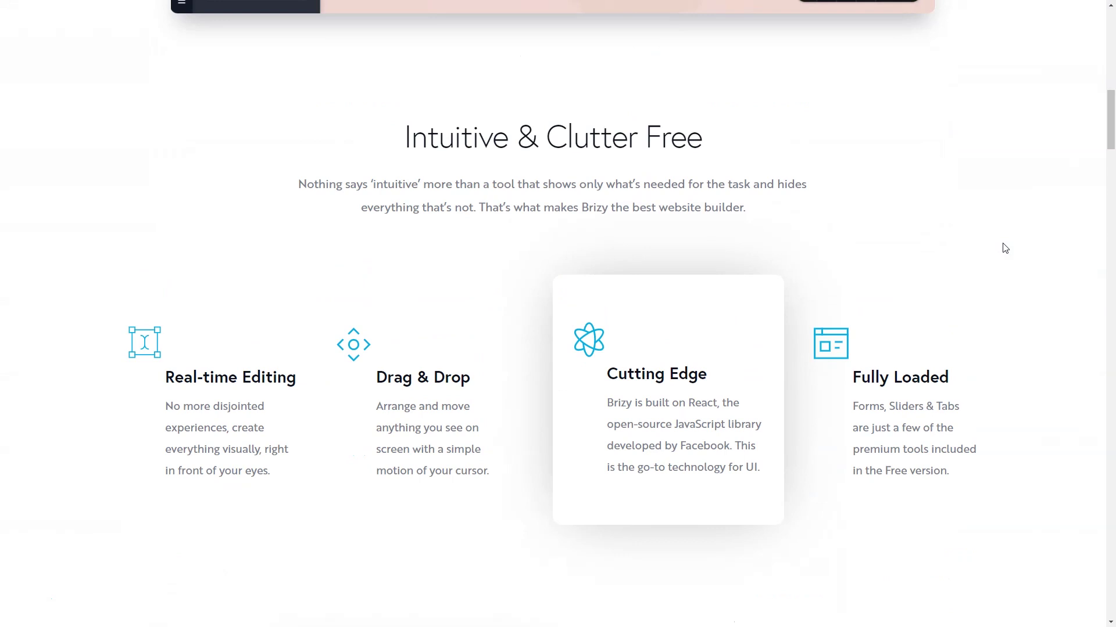
pyautogui.scroll(-8, 1005, 248)
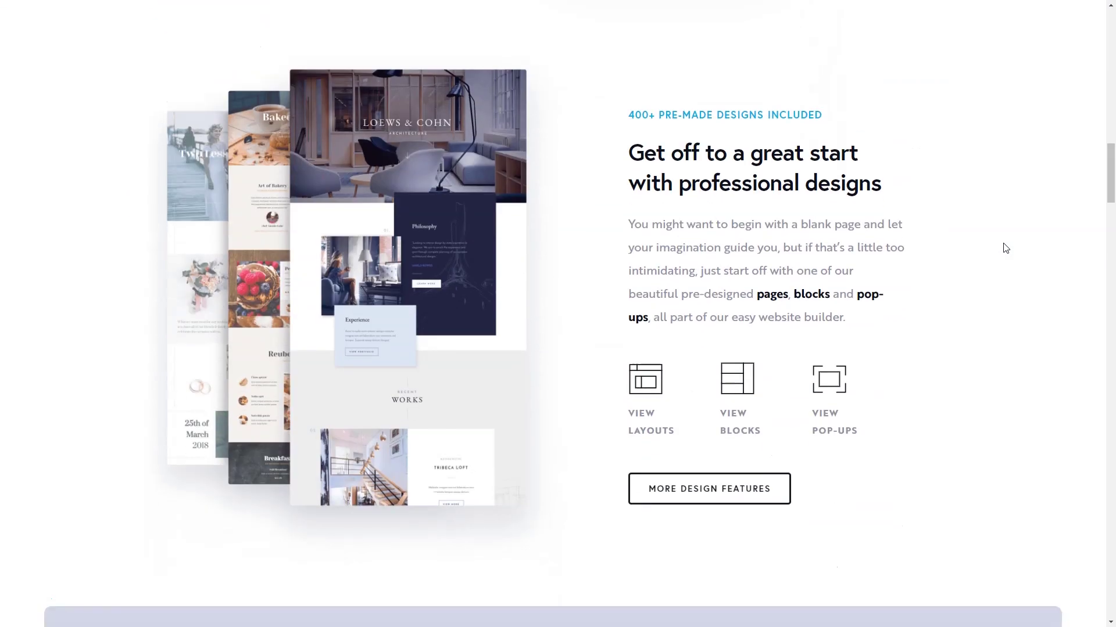
pyautogui.scroll(2, 1005, 248)
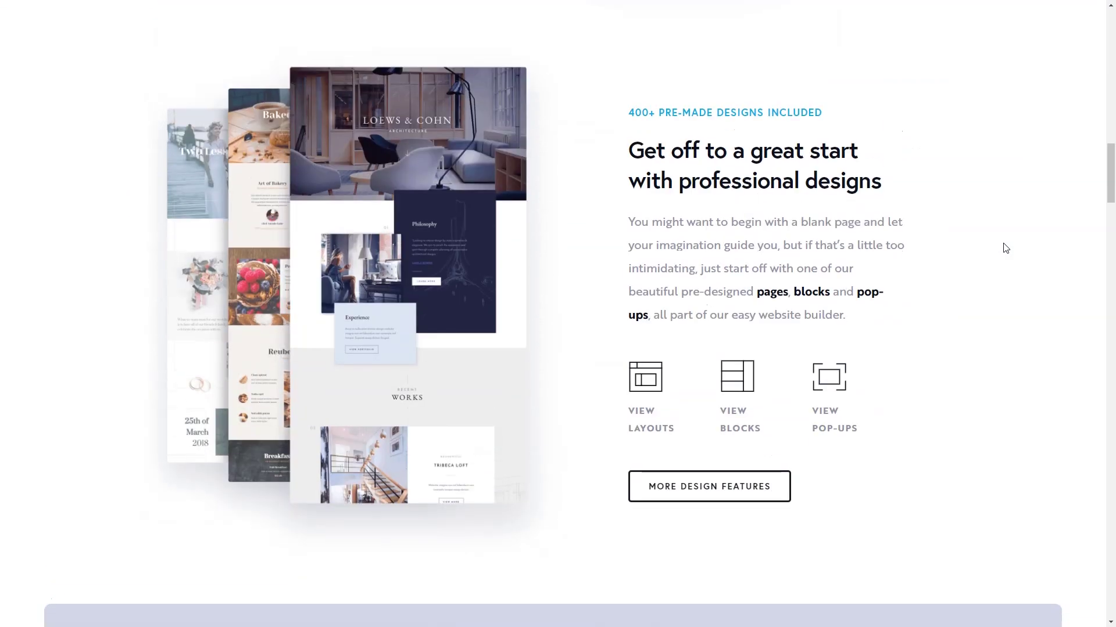
pyautogui.scroll(-10, 1004, 248)
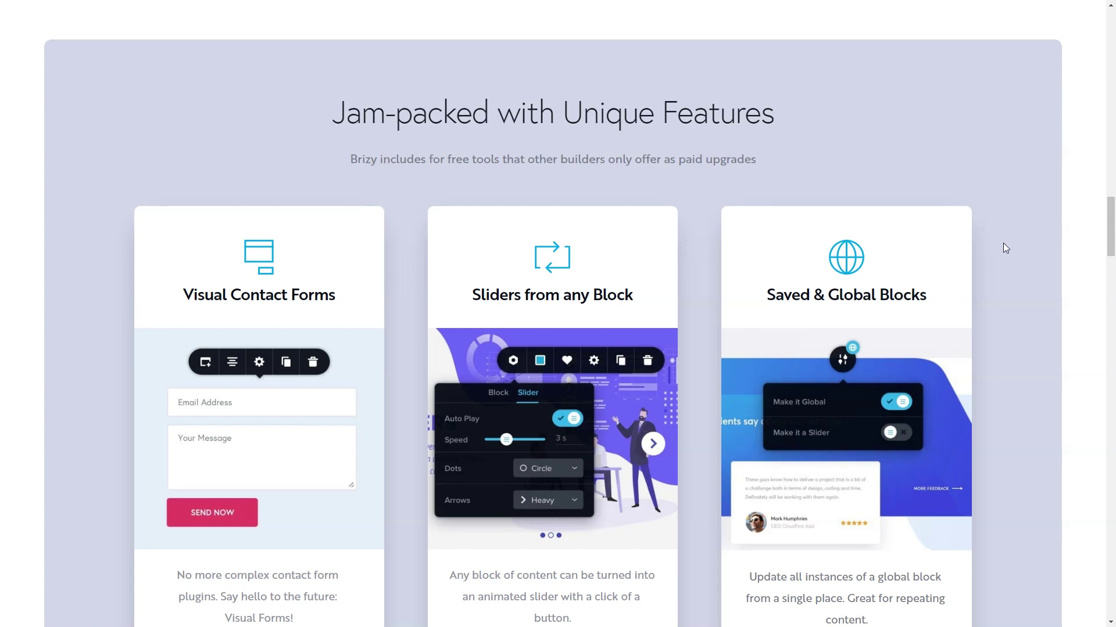
pyautogui.scroll(-11, 1006, 248)
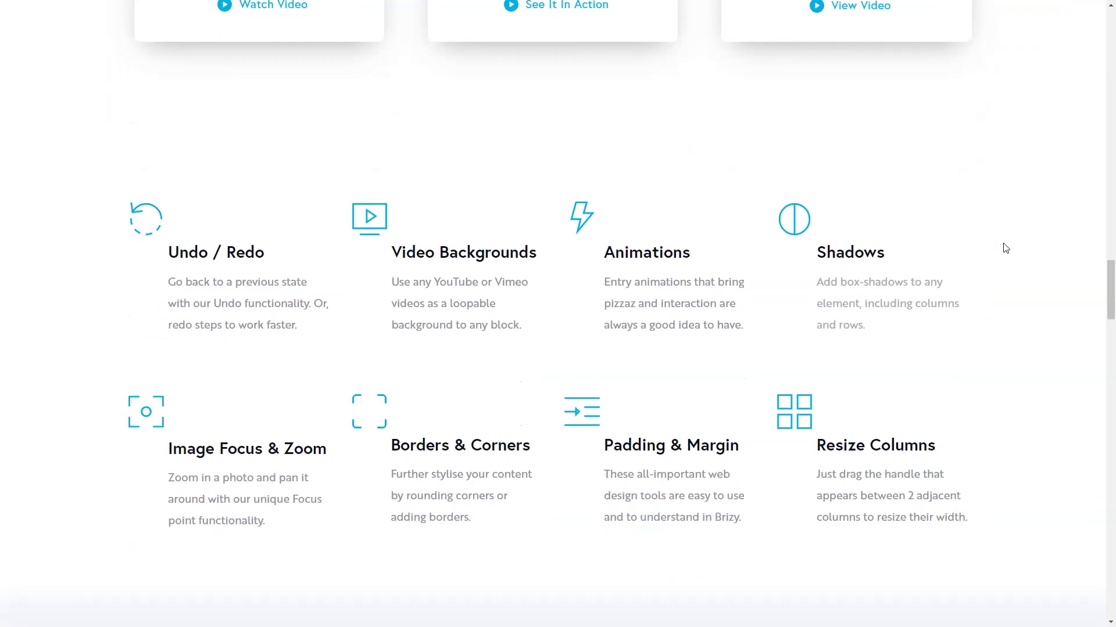
pyautogui.scroll(-2, 1006, 248)
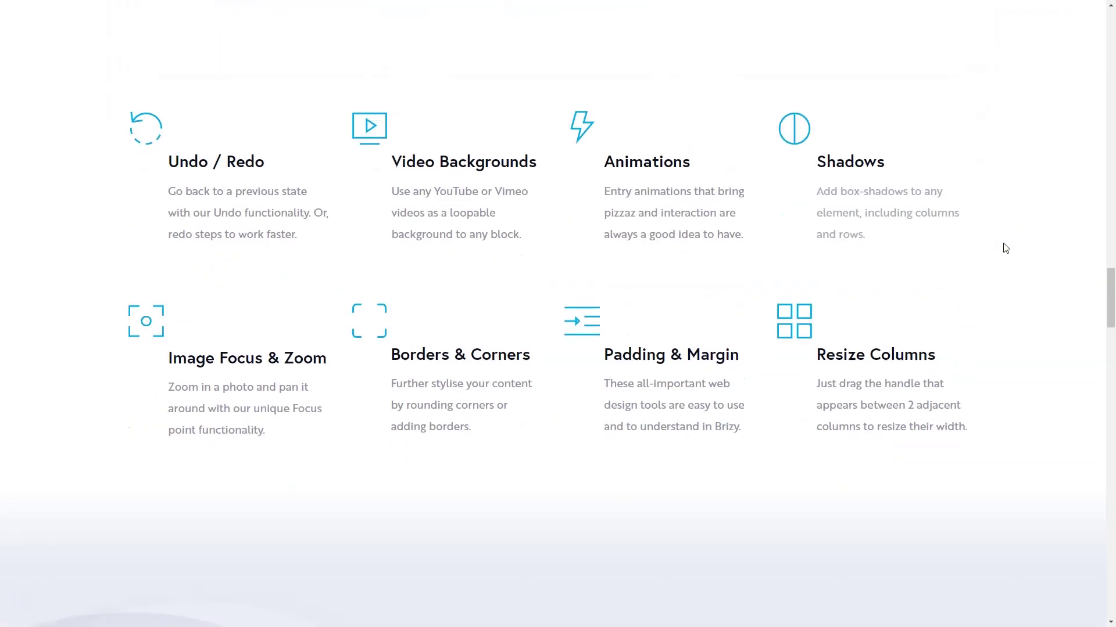
# Scroll the pricing page past the Personal, Studio and Lifetime plans
pyautogui.scroll(8, 1025, 365)
pyautogui.scroll(-4, 1025, 365)
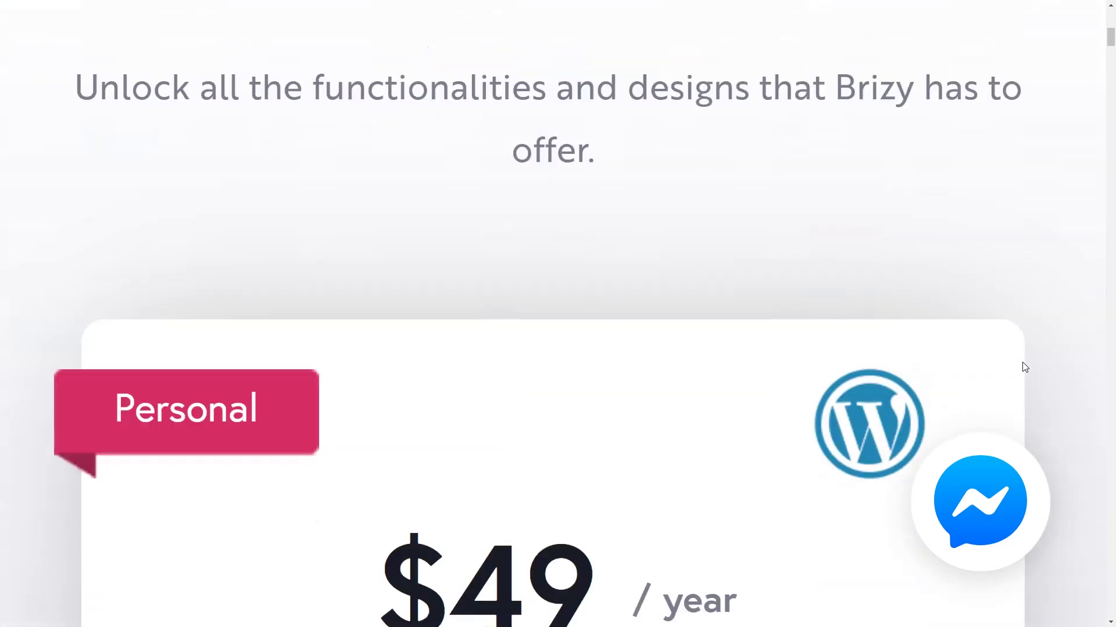
pyautogui.scroll(-5, 1025, 368)
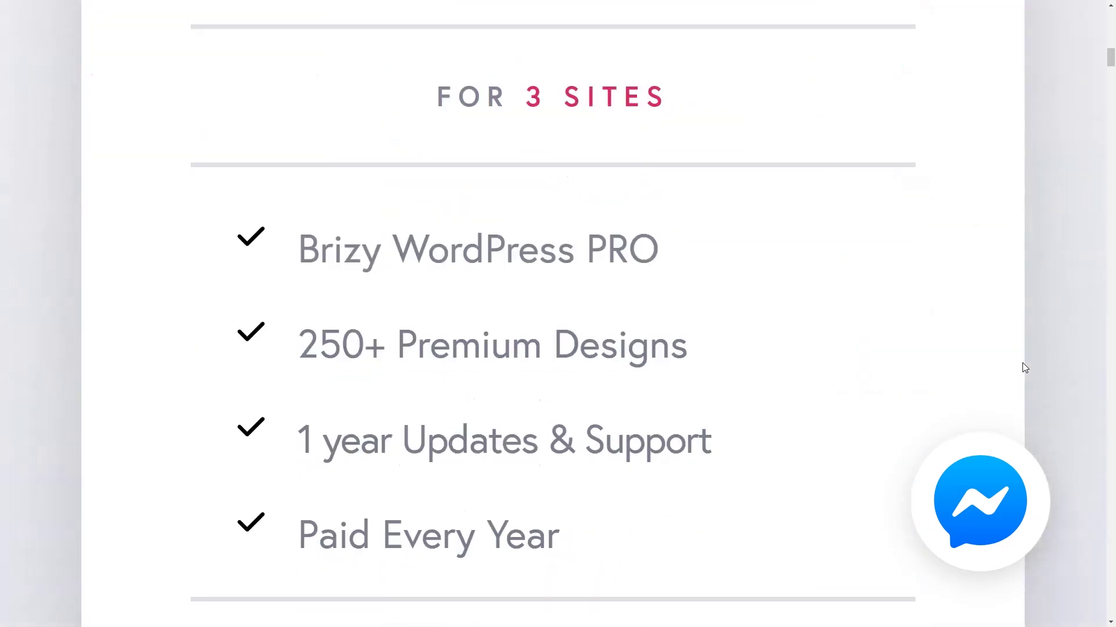
pyautogui.scroll(-10, 1024, 367)
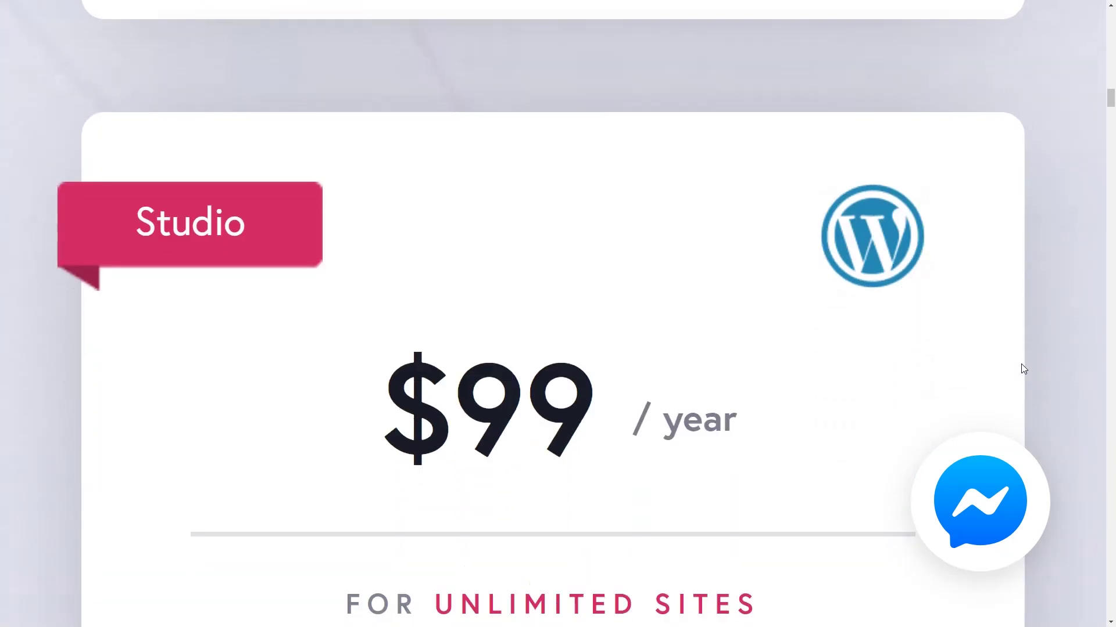
pyautogui.scroll(-5, 1023, 369)
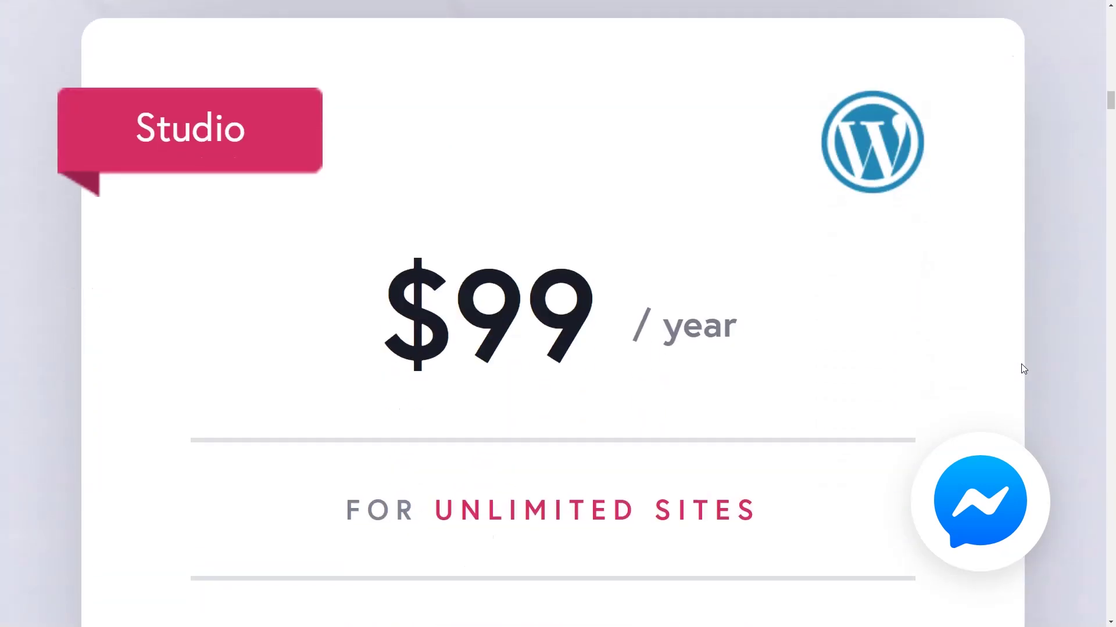
pyautogui.scroll(-12, 1023, 370)
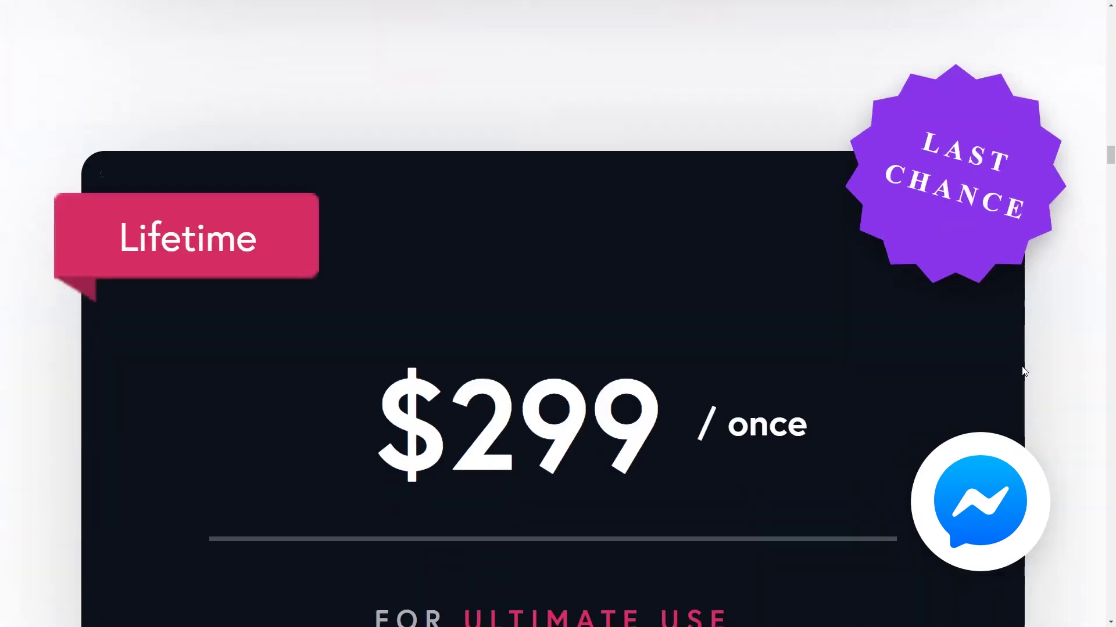
pyautogui.scroll(-1, 1024, 370)
pyautogui.scroll(1, 1024, 371)
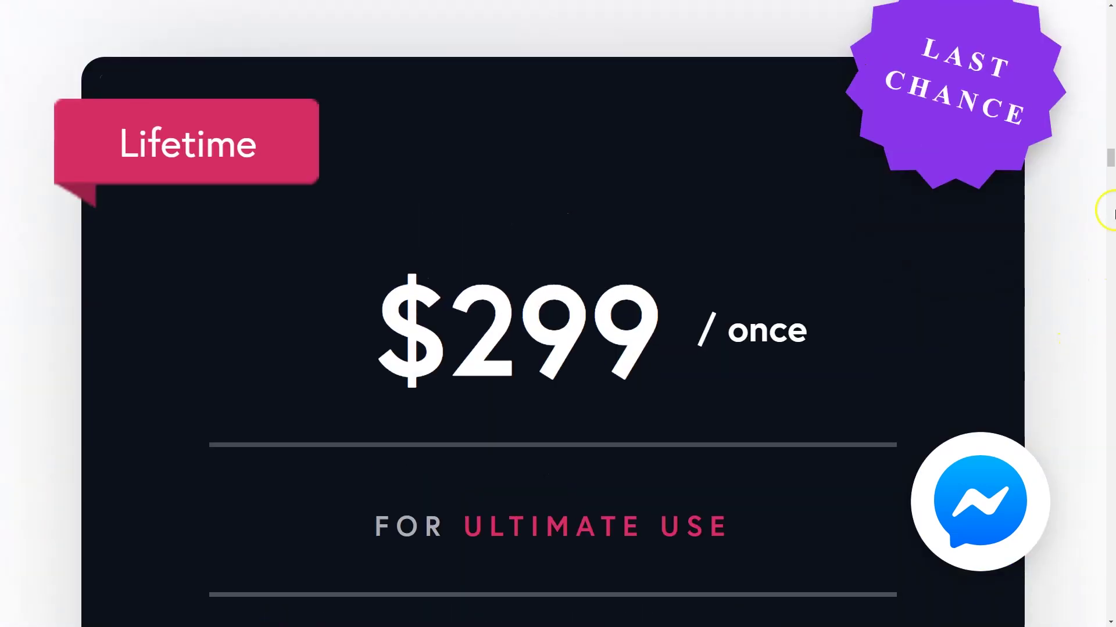
pyautogui.scroll(-6, 1072, 226)
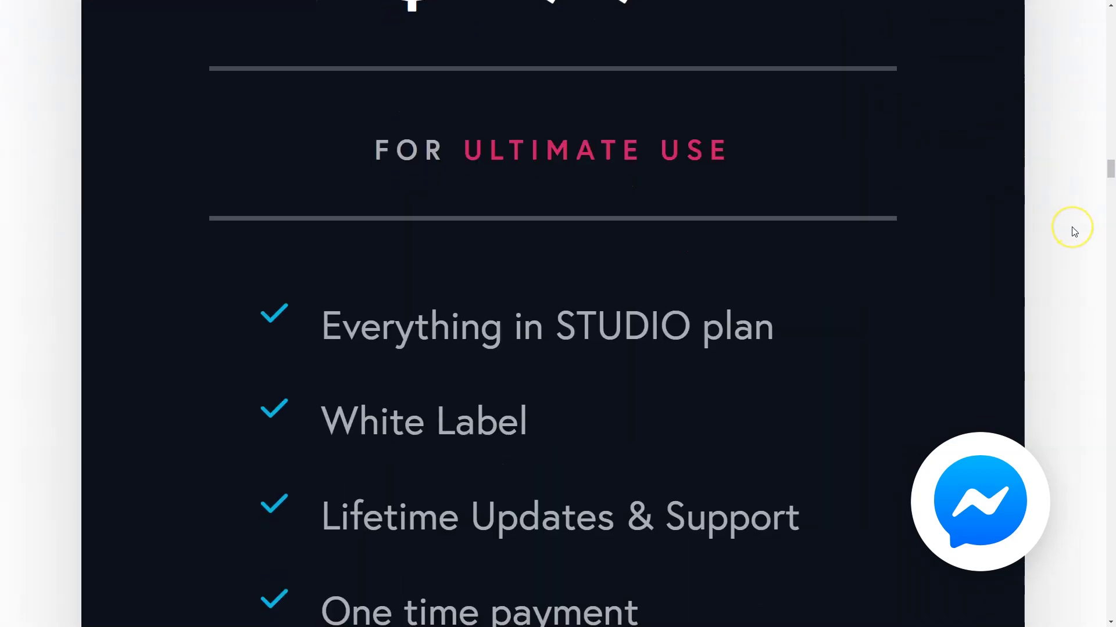
pyautogui.scroll(-8, 1073, 231)
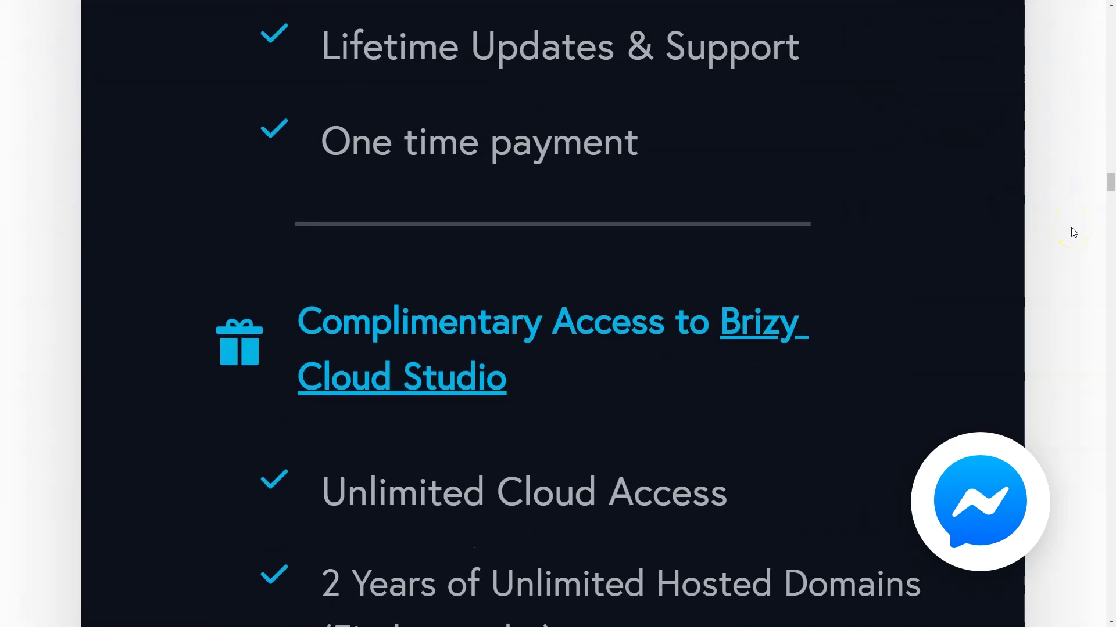
pyautogui.scroll(-8, 1072, 231)
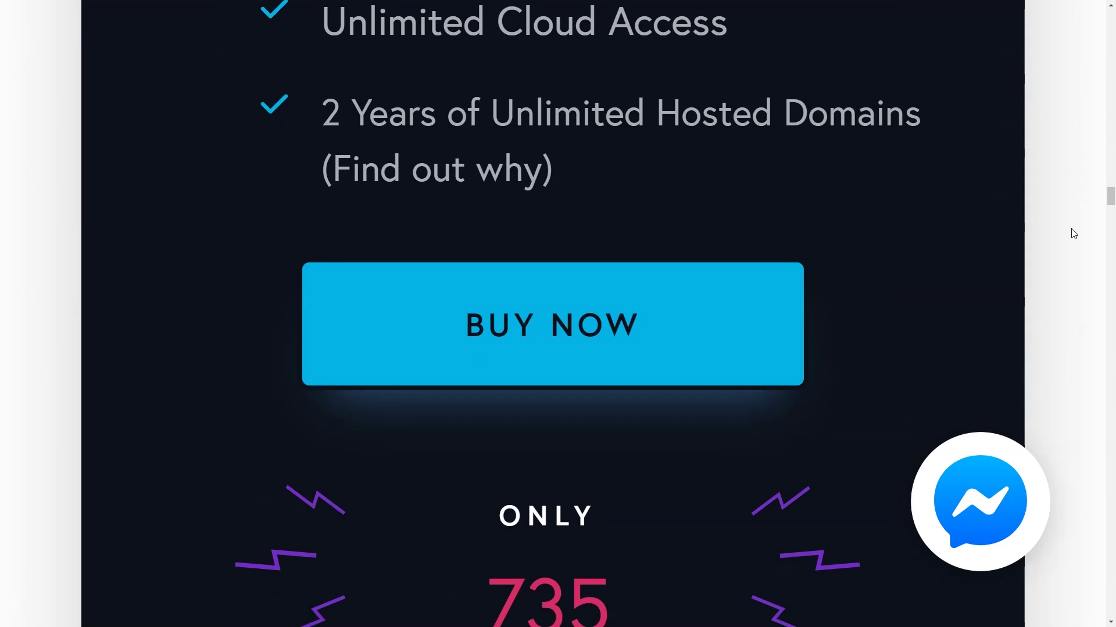
pyautogui.scroll(-3, 1072, 231)
pyautogui.scroll(-2, 1074, 235)
# Open the '735 licenses left' counter's article and read down through it
pyautogui.click(561, 328)
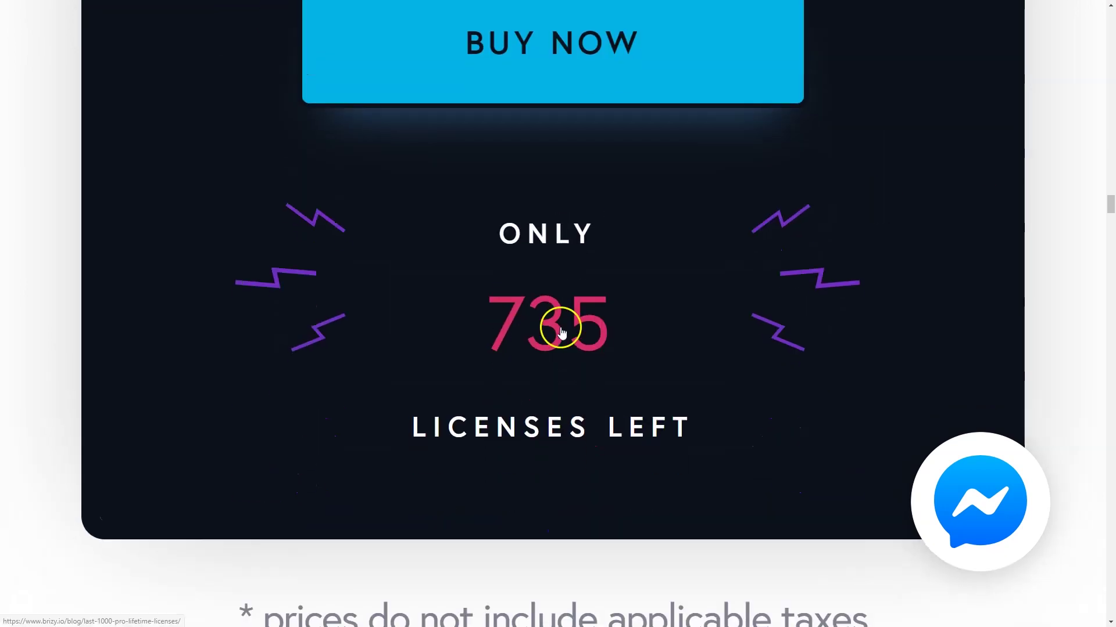
pyautogui.scroll(-10, 563, 332)
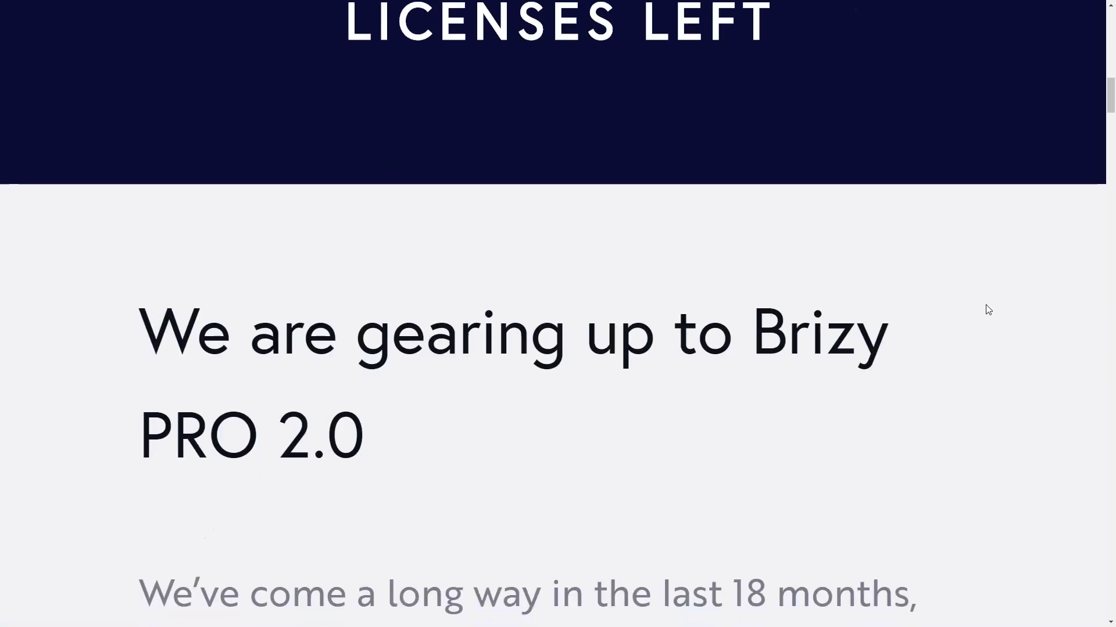
pyautogui.scroll(-4, 985, 306)
pyautogui.scroll(-2, 988, 309)
pyautogui.scroll(-3, 989, 310)
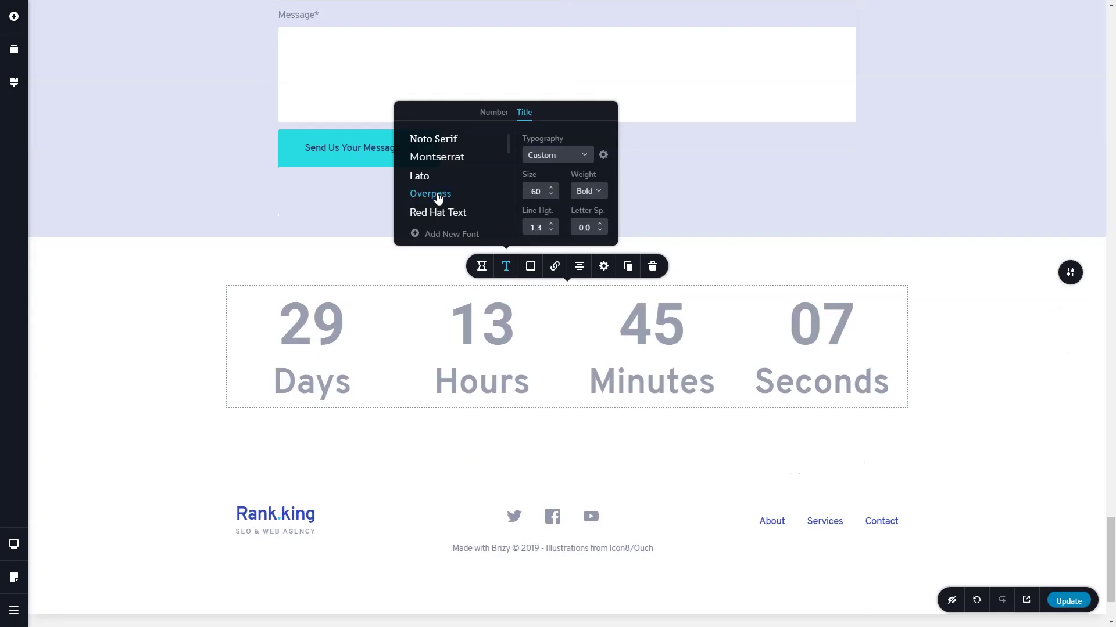
# Set the countdown numbers to blue Montserrat and the Days/Hours/Minutes/Seconds labels to pink
pyautogui.click(493, 112)
pyautogui.click(444, 157)
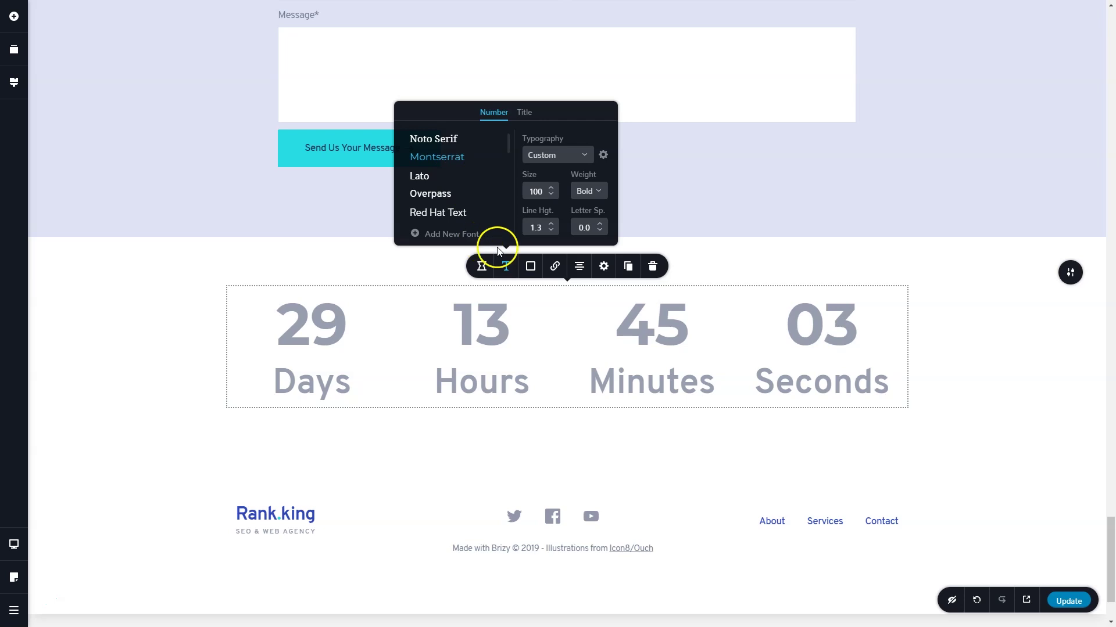
pyautogui.click(529, 267)
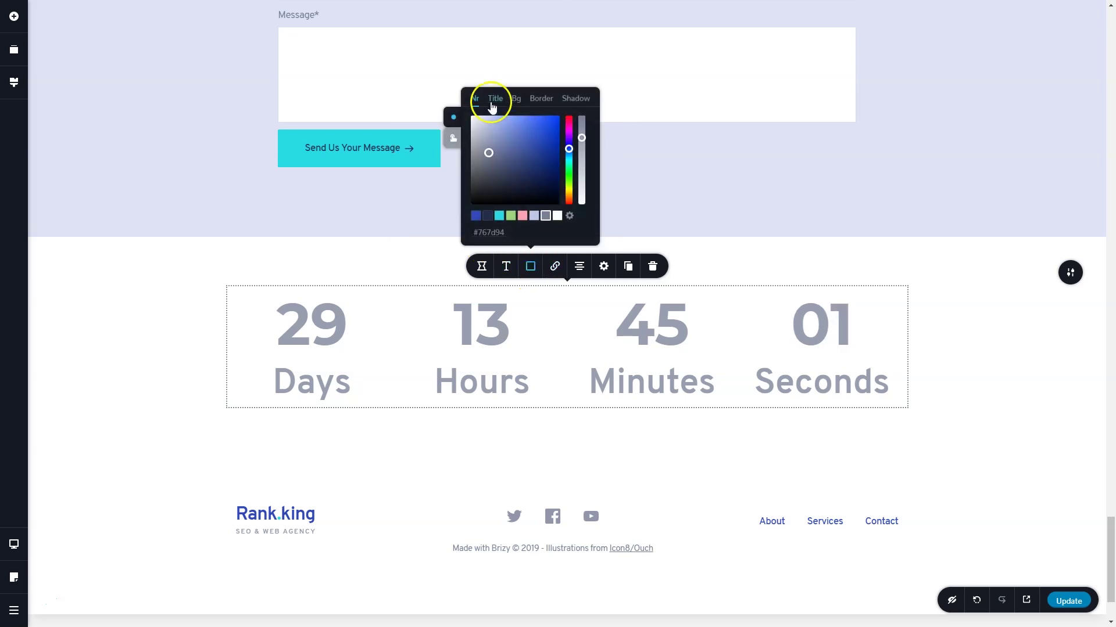
pyautogui.click(493, 101)
pyautogui.click(521, 217)
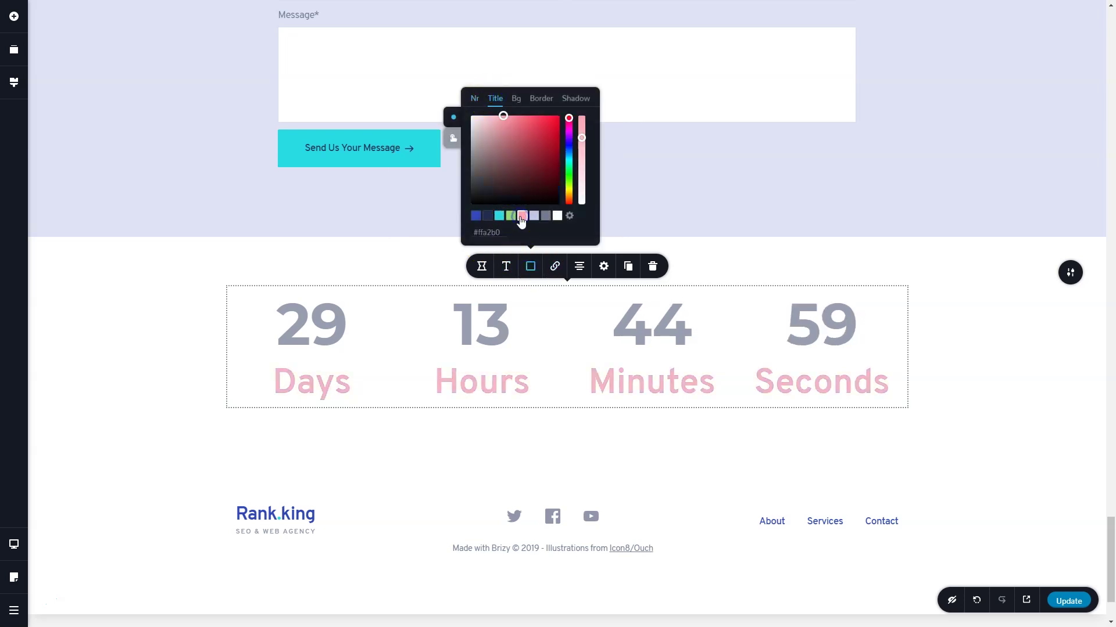
pyautogui.click(474, 99)
pyautogui.click(476, 217)
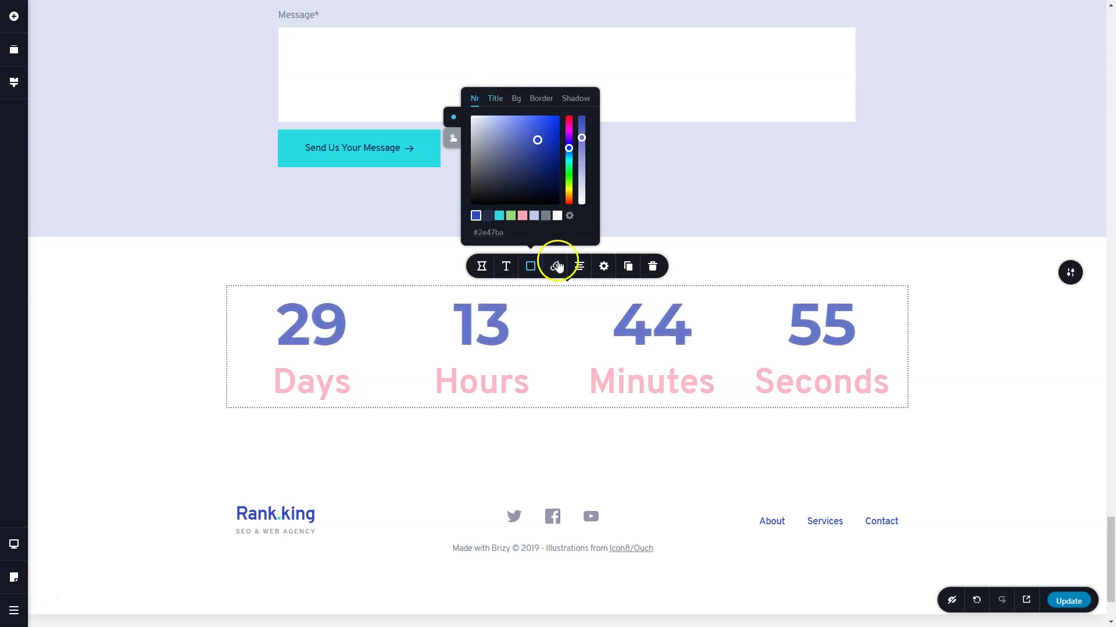
pyautogui.click(556, 266)
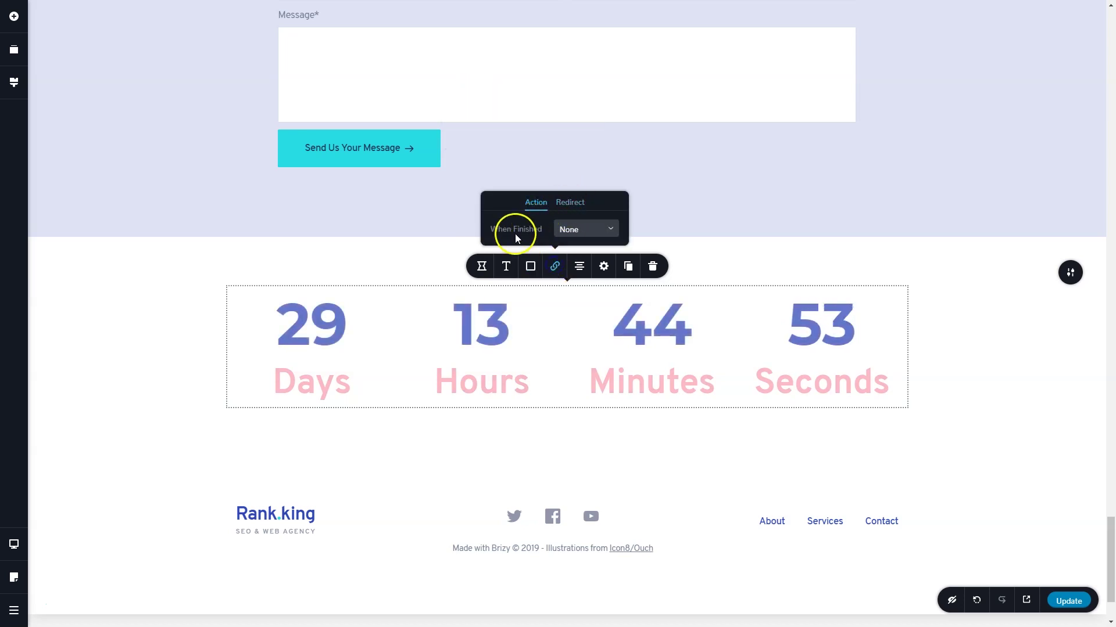